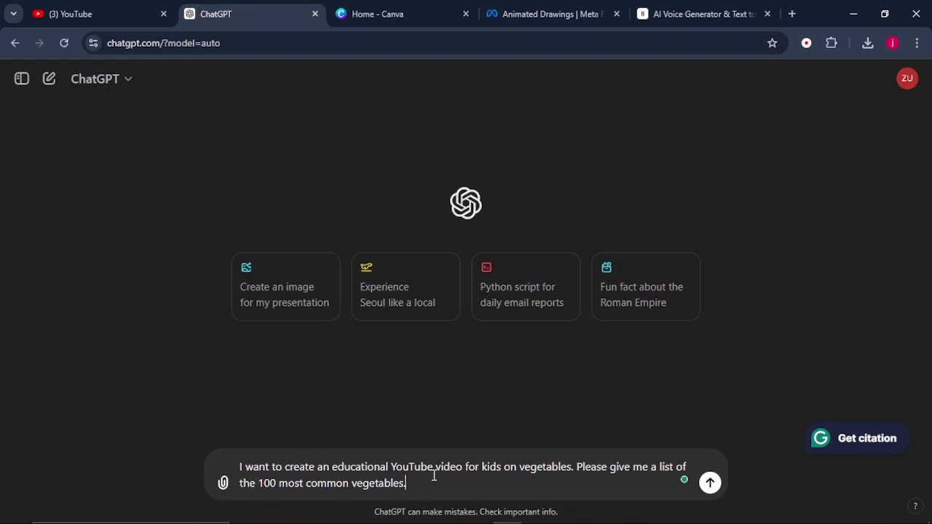
Step: Submit the prompt asking for a list of the 100 most common vegetables for an educational kids' YouTube video
mouse_move(547, 469)
click(404, 486)
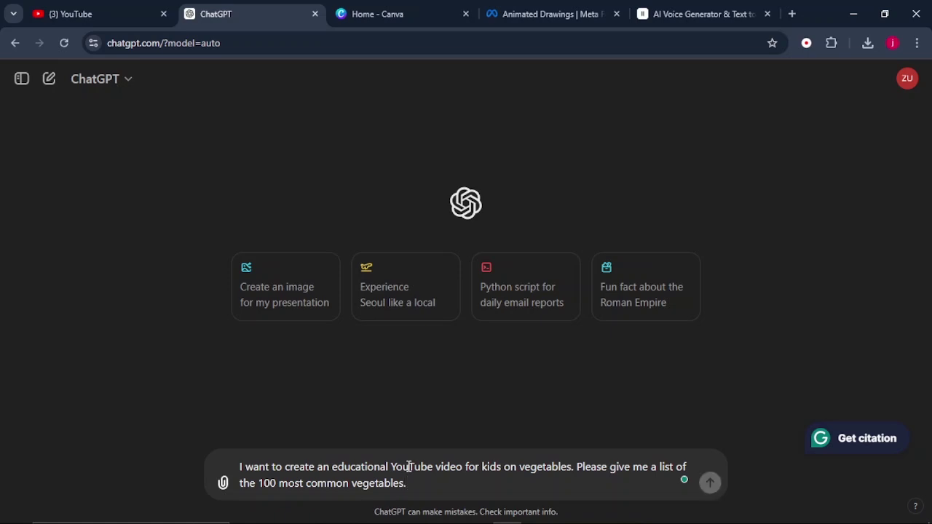
key(Return)
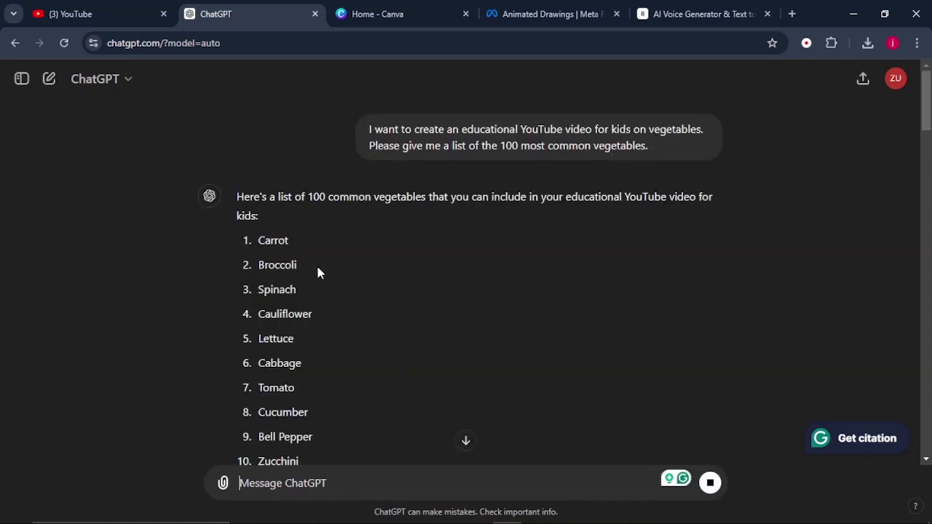
scroll(317, 273, down, 2)
scroll(318, 272, up, 2)
Step: Paste and send the prompt asking for a teacher to introduce each listed vegetable to kids and explain its importance in simple words
right_click(329, 484)
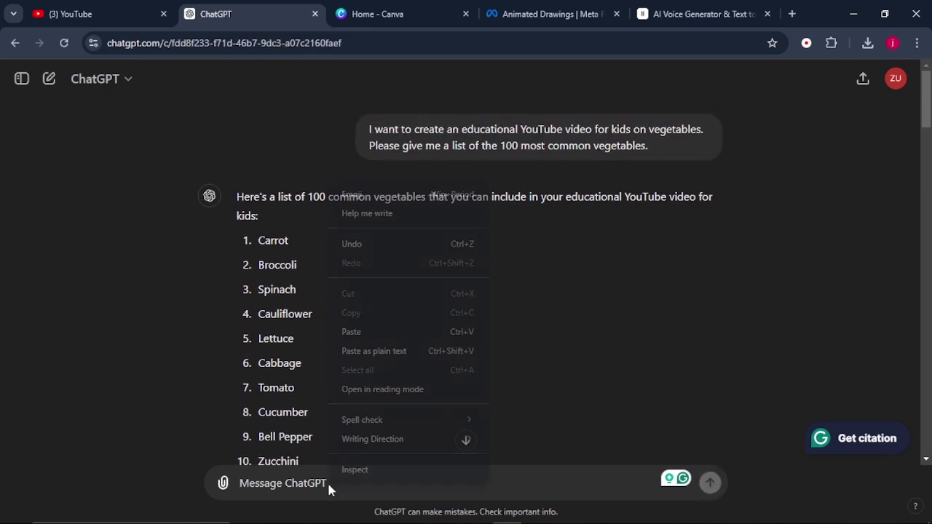
click(356, 331)
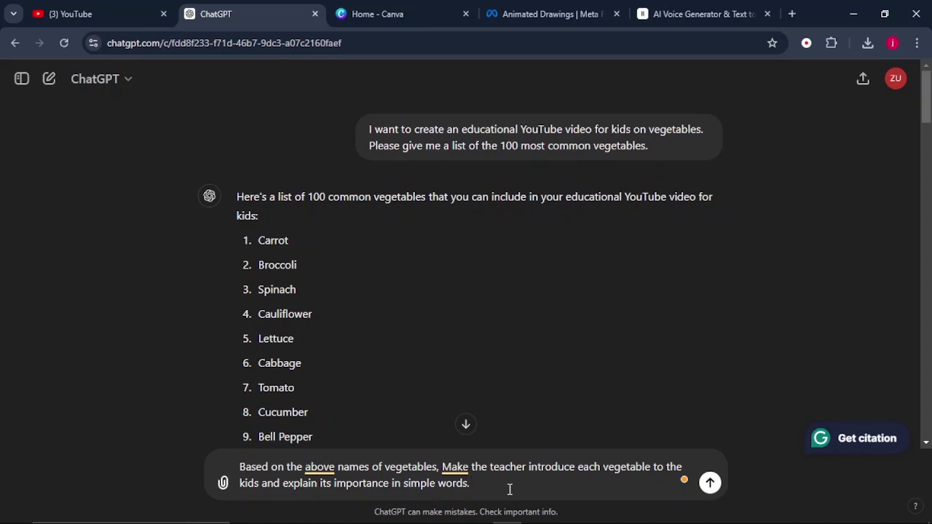
key(Return)
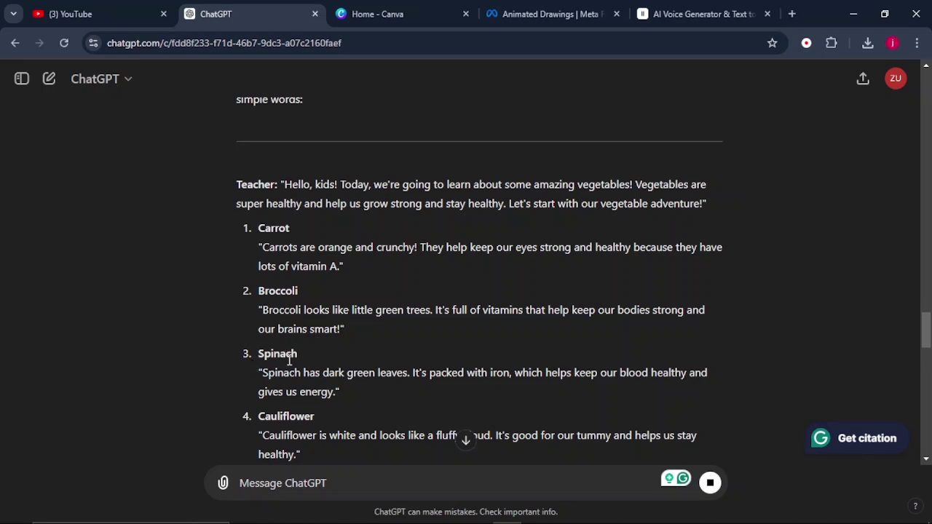
scroll(304, 375, down, 1)
scroll(304, 373, down, 10)
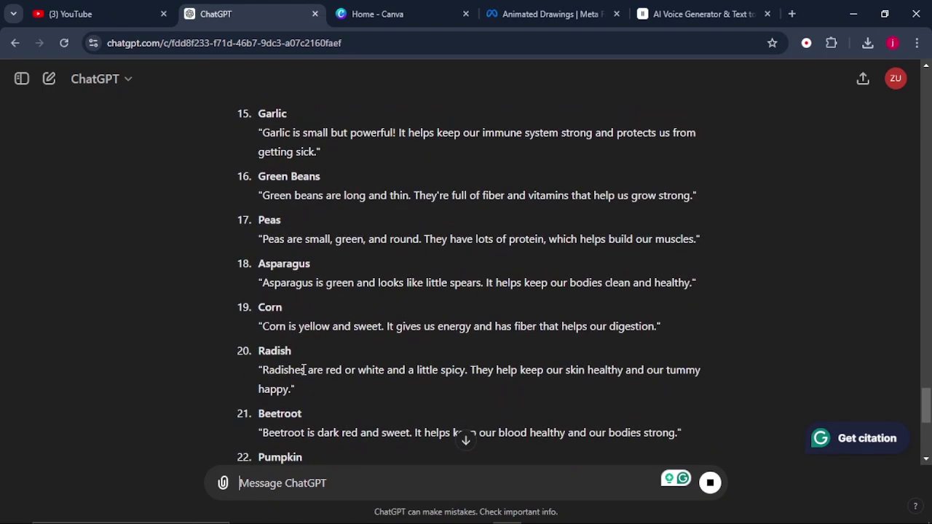
scroll(303, 373, up, 12)
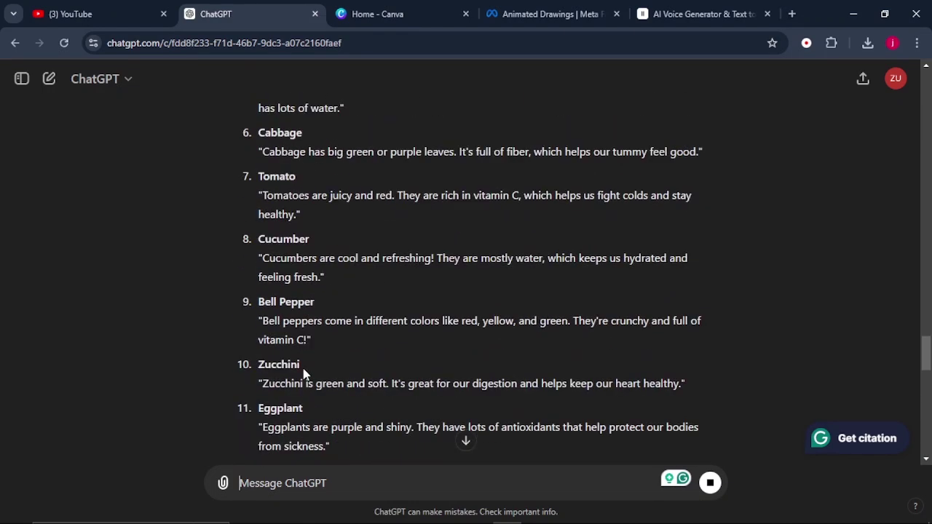
scroll(288, 192, up, 8)
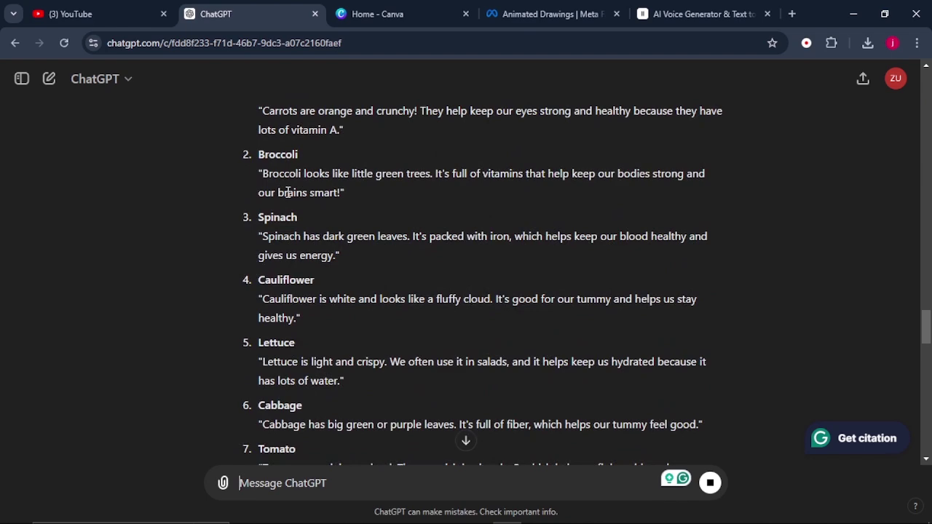
Step: Switch to Canva and create a new Flashcard design of 29.7 × 21 cm
click(393, 22)
click(420, 115)
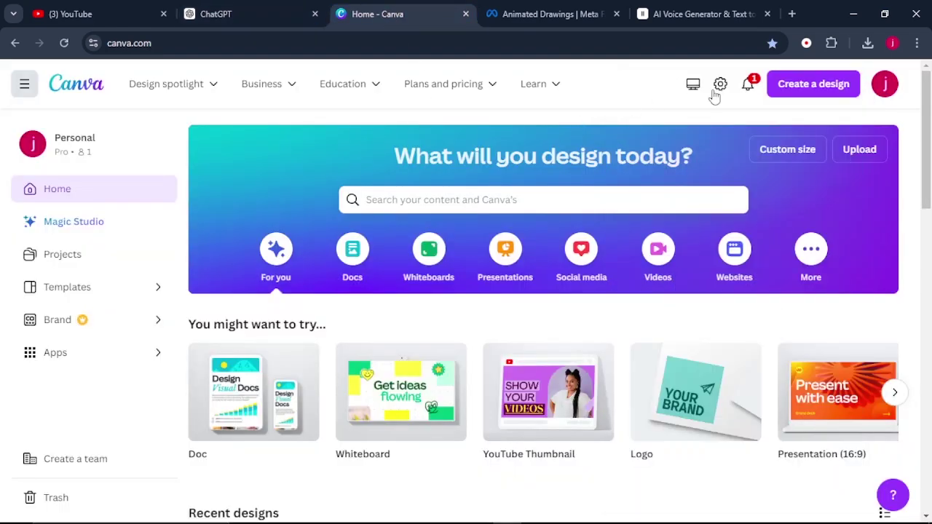
click(812, 89)
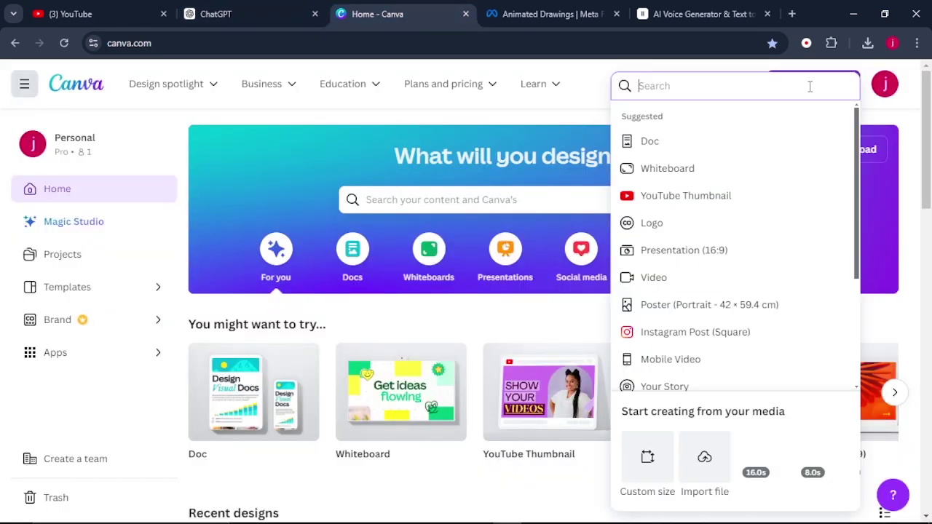
scroll(683, 292, down, 3)
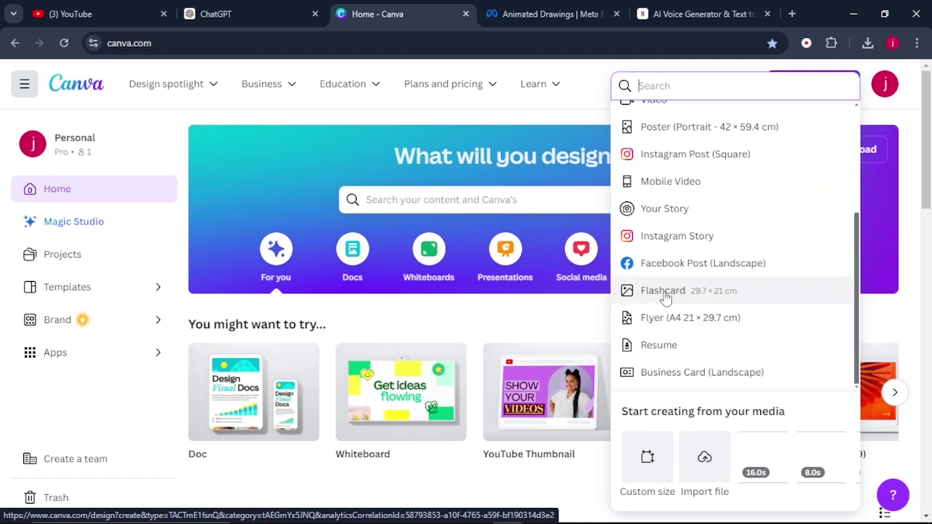
click(663, 290)
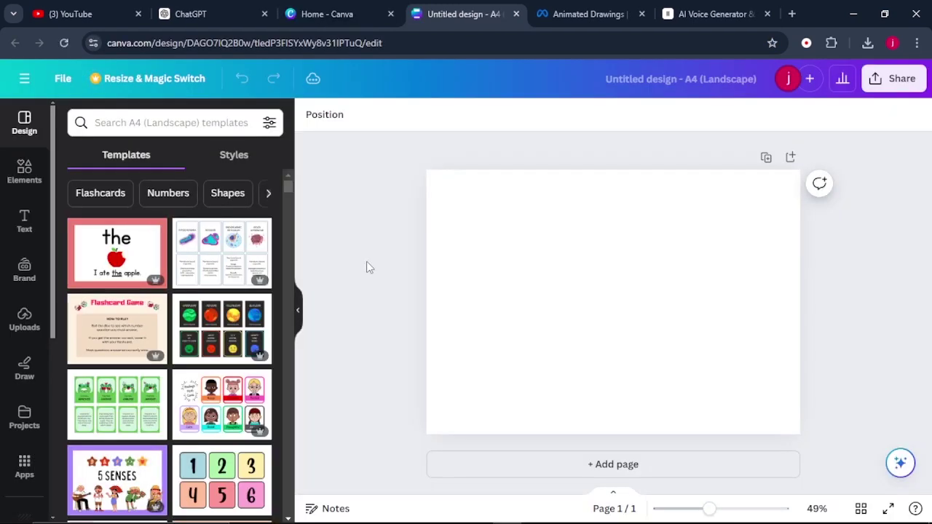
Step: Open Canva's elements library, and copy the first vegetable name, Carrot, from the ChatGPT teacher script
click(24, 179)
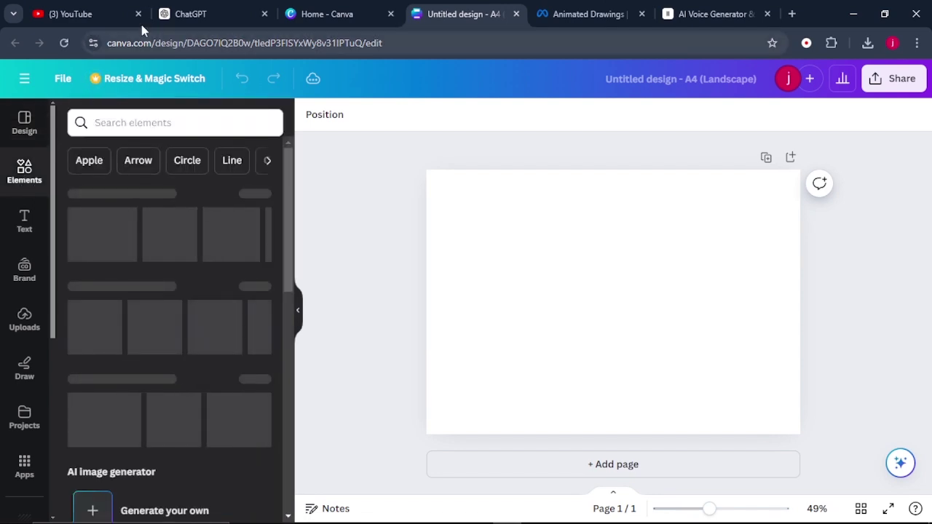
click(186, 14)
scroll(301, 178, up, 3)
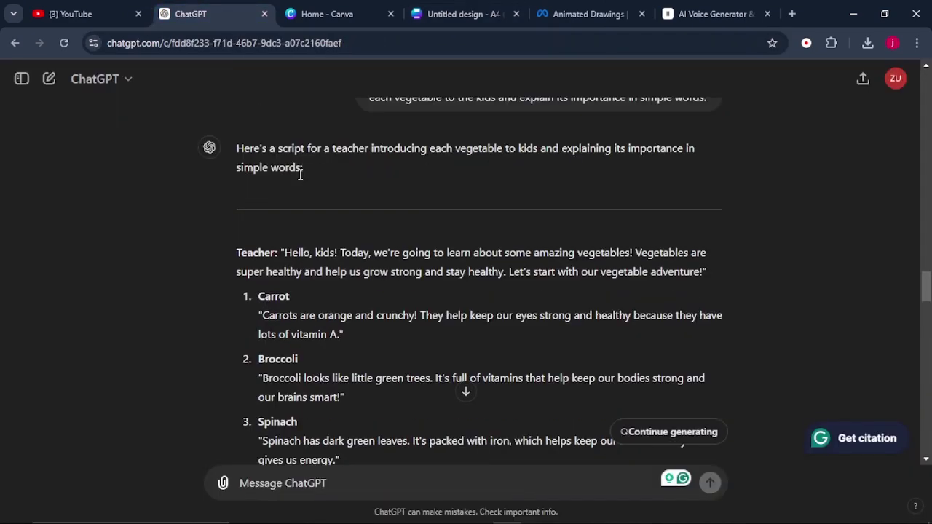
drag(291, 294, 259, 297)
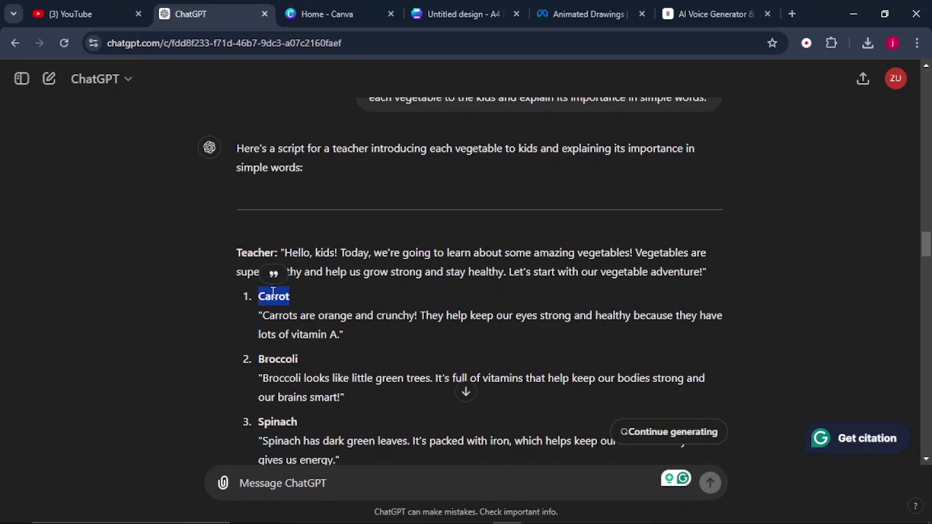
right_click(287, 299)
click(312, 306)
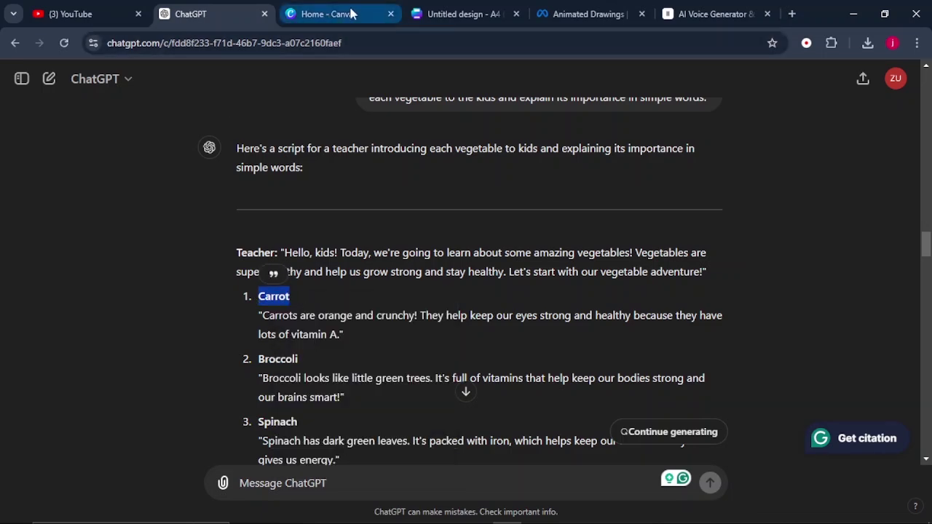
Step: Search the Canva design's elements for the copied name Carrot and limit the results to graphics
click(434, 10)
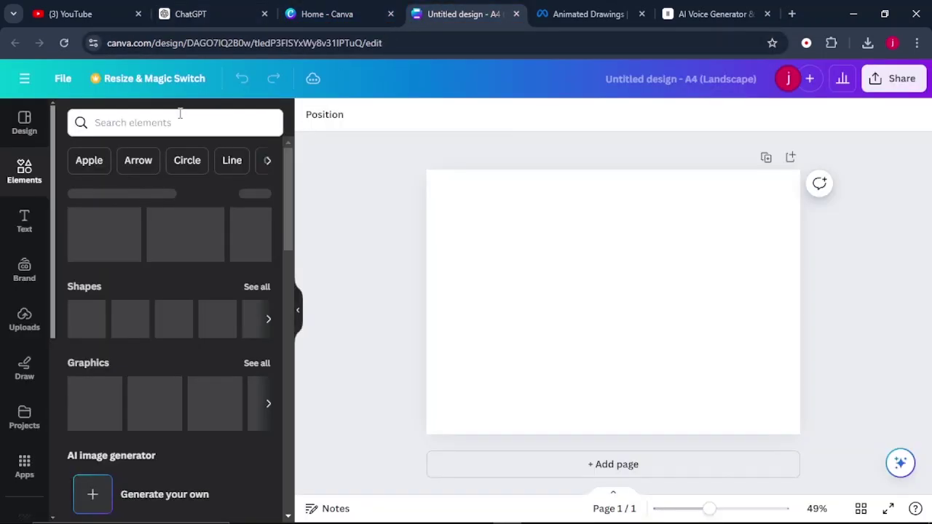
right_click(150, 124)
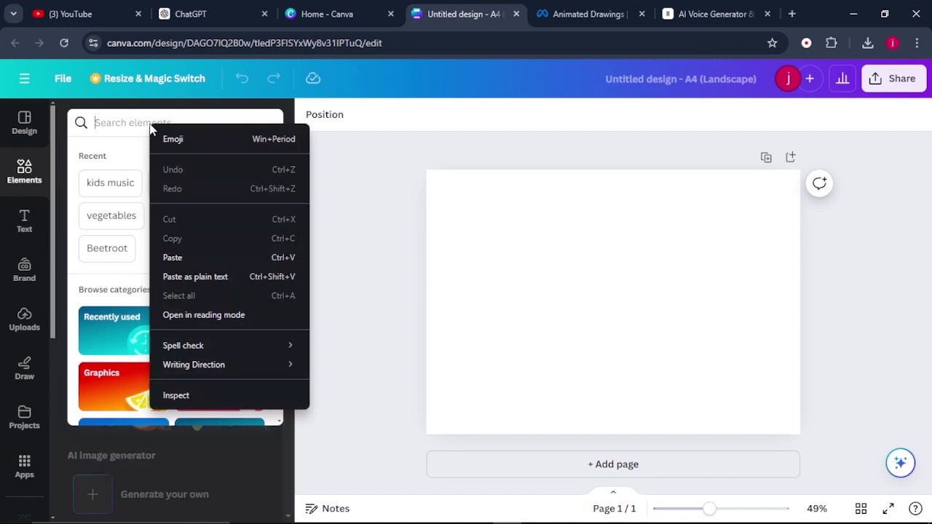
click(172, 258)
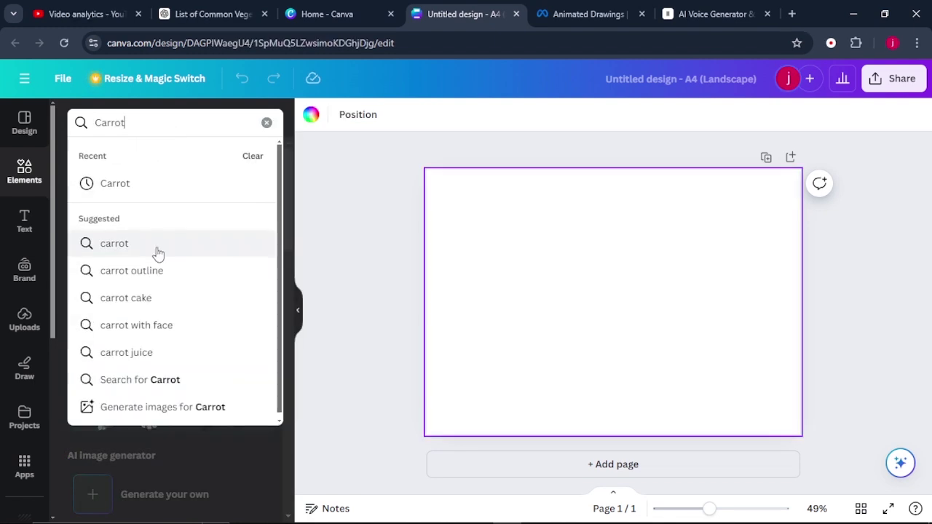
key(Return)
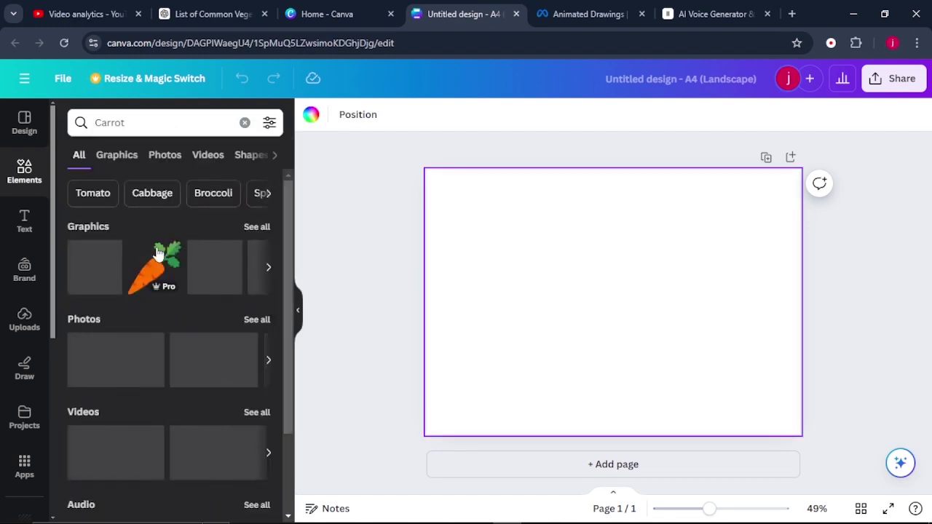
click(112, 156)
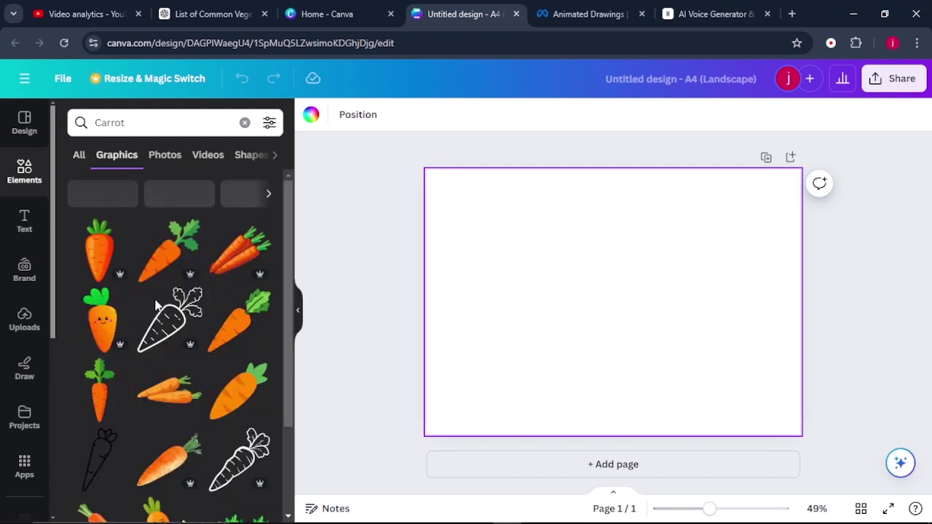
Step: Add the upright orange carrot graphic with a leafy green top to the page and enlarge it near the upper middle
scroll(157, 304, down, 10)
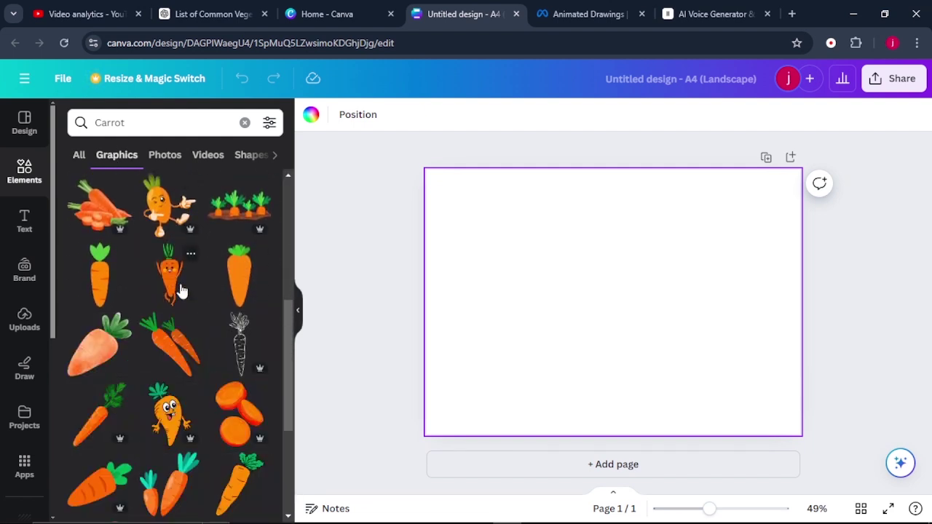
scroll(181, 290, up, 4)
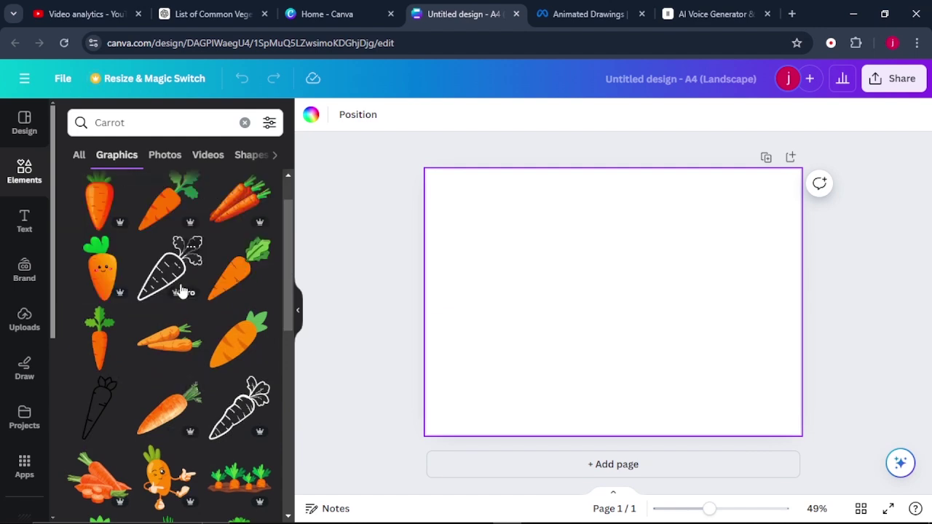
click(97, 201)
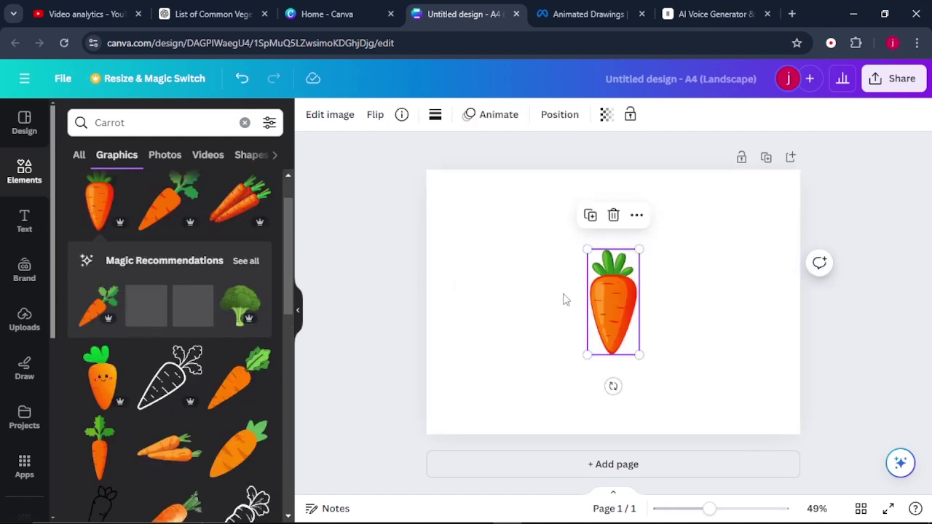
drag(611, 304, 584, 233)
drag(613, 284, 673, 348)
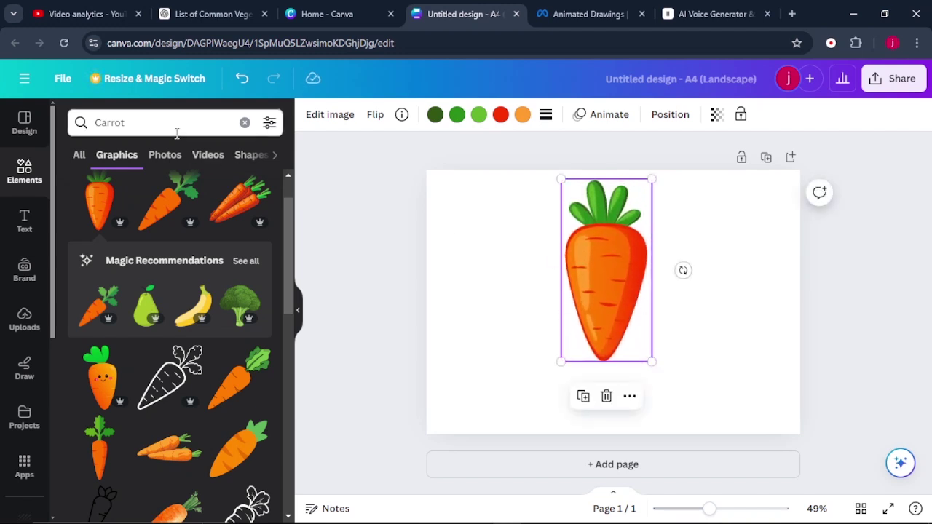
Step: Search the graphics for "cartoon face" and browse the available faces
click(146, 126)
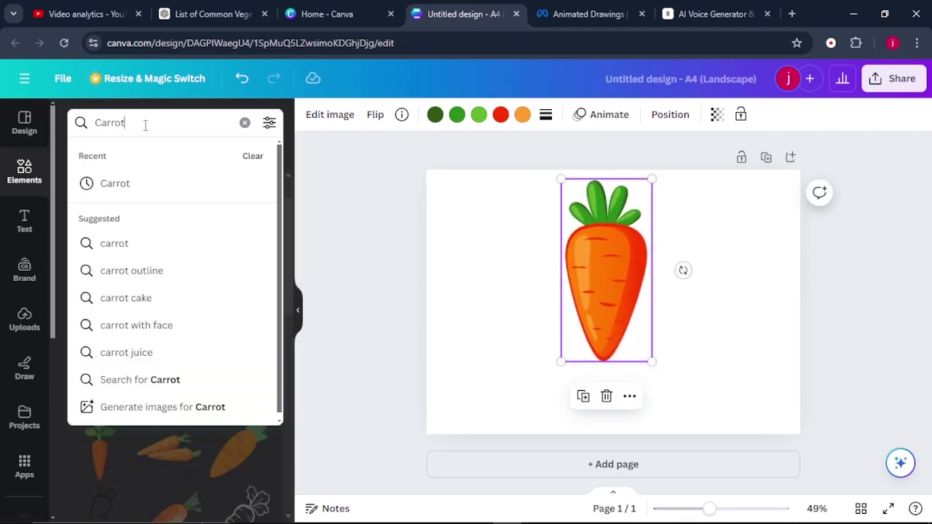
text(cartoon face)
key(Return)
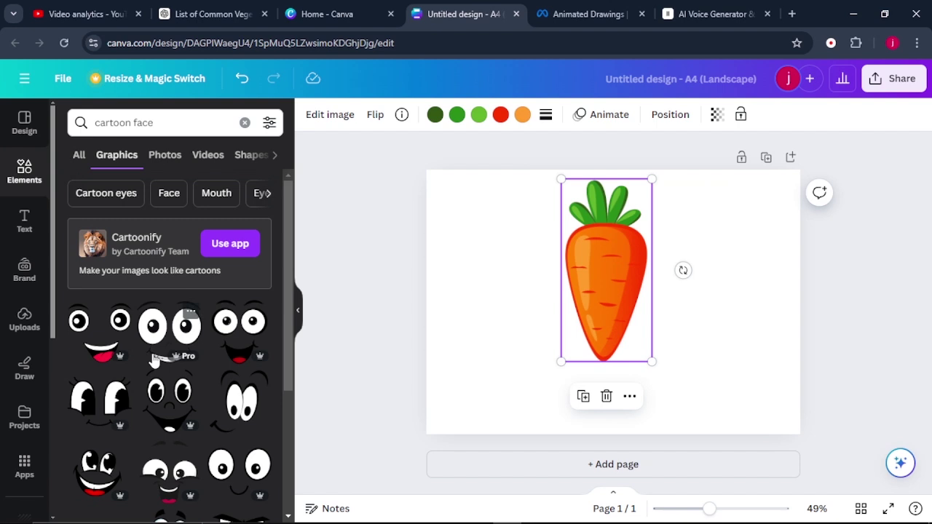
scroll(155, 359, down, 2)
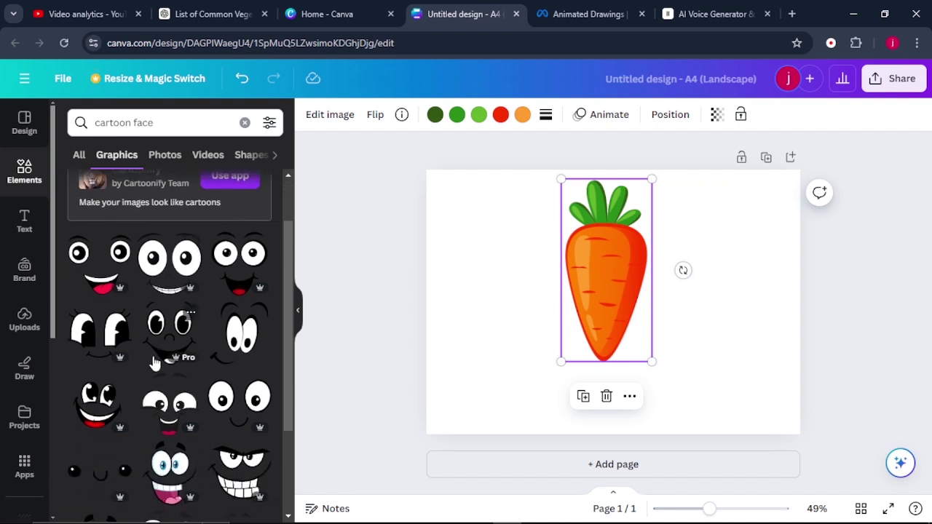
scroll(155, 363, down, 3)
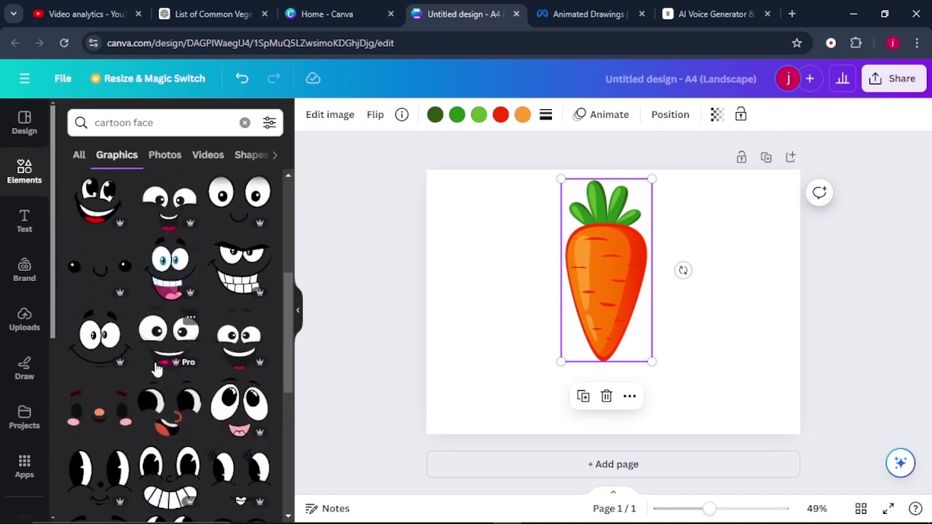
scroll(155, 364, up, 5)
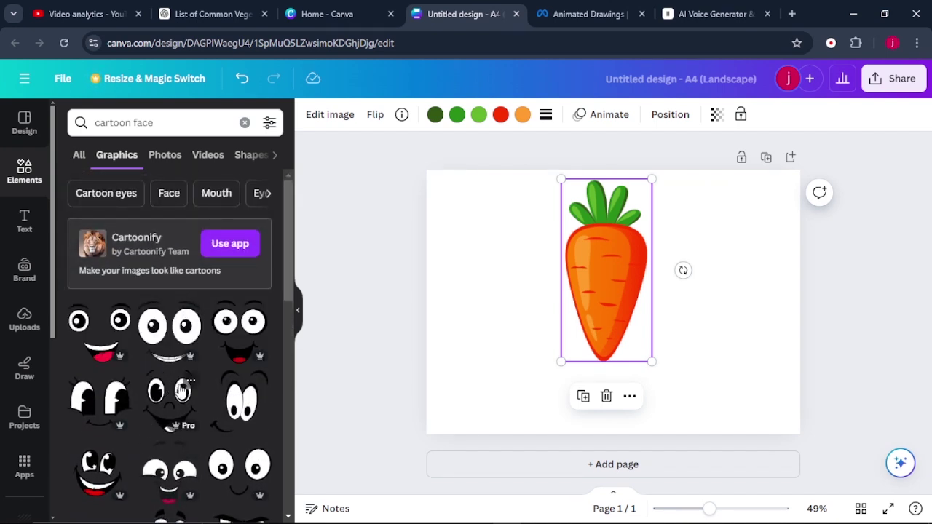
Step: Add the smiling face with big round eyes, shrink it and place it on the upper part of the carrot
click(173, 335)
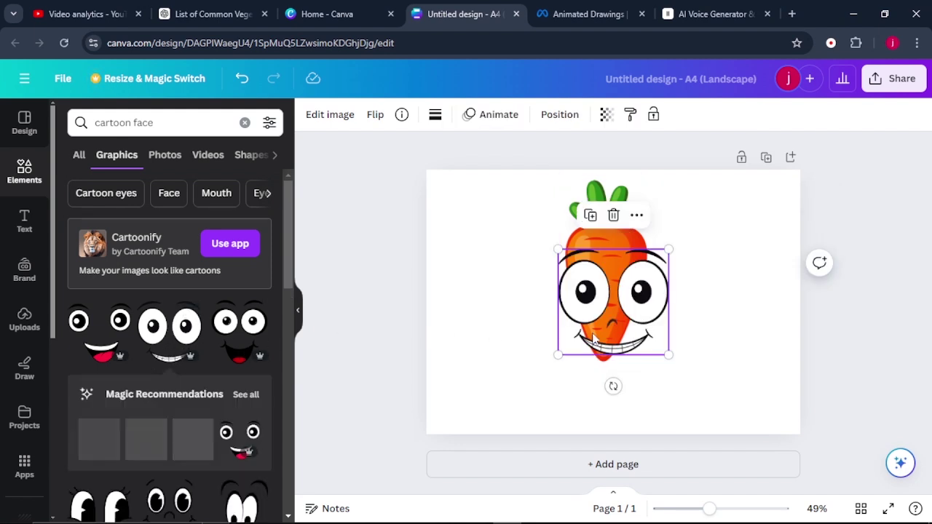
drag(668, 355, 618, 307)
drag(580, 276, 595, 256)
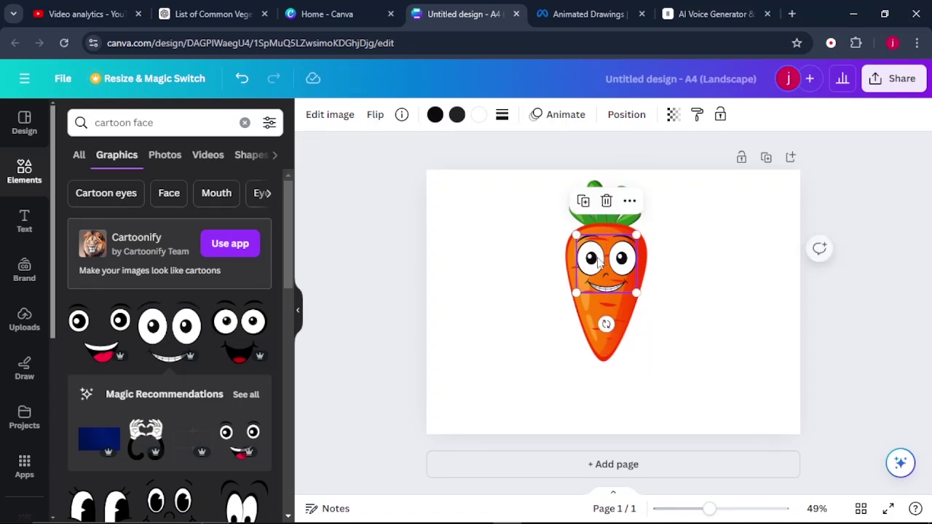
Step: Search the graphics for "cartoon arms" in place of the face search
click(176, 122)
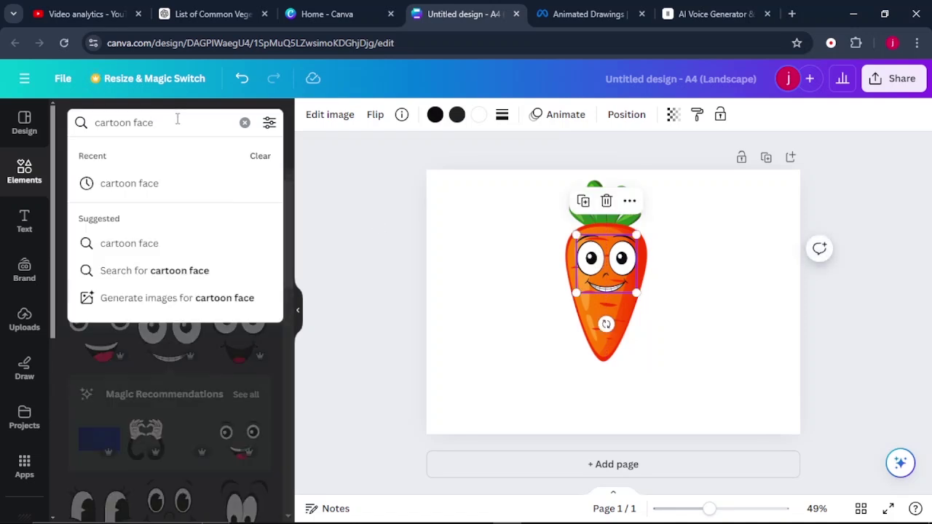
key(BackSpace)
key(BackSpace)
key(BackSpace)
key(BackSpace)
key(BackSpace)
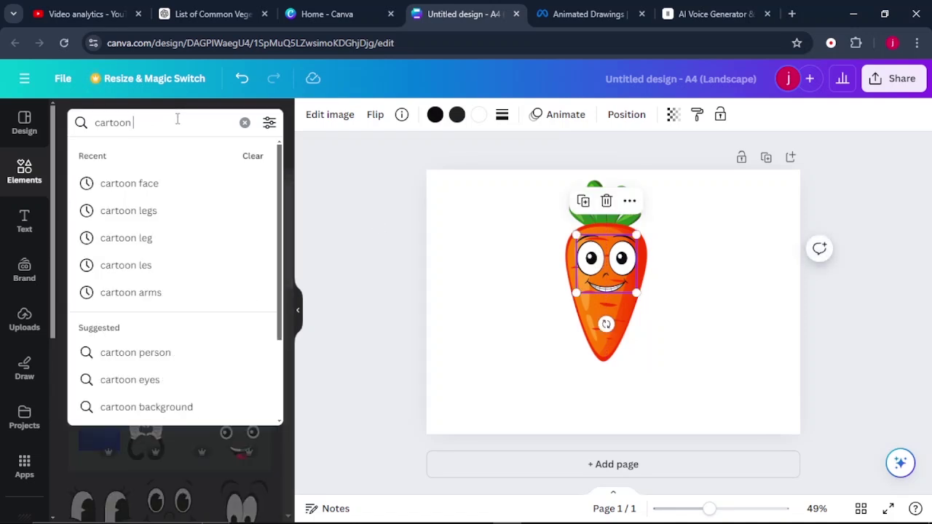
click(117, 291)
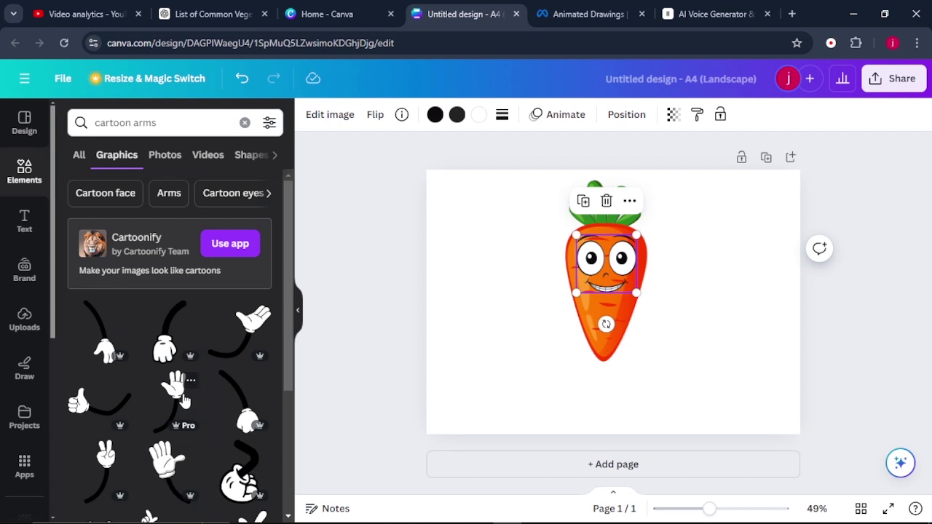
Step: Add the downward-hanging cartoon arm with a white glove and place it at the carrot's right shoulder
scroll(182, 402, down, 10)
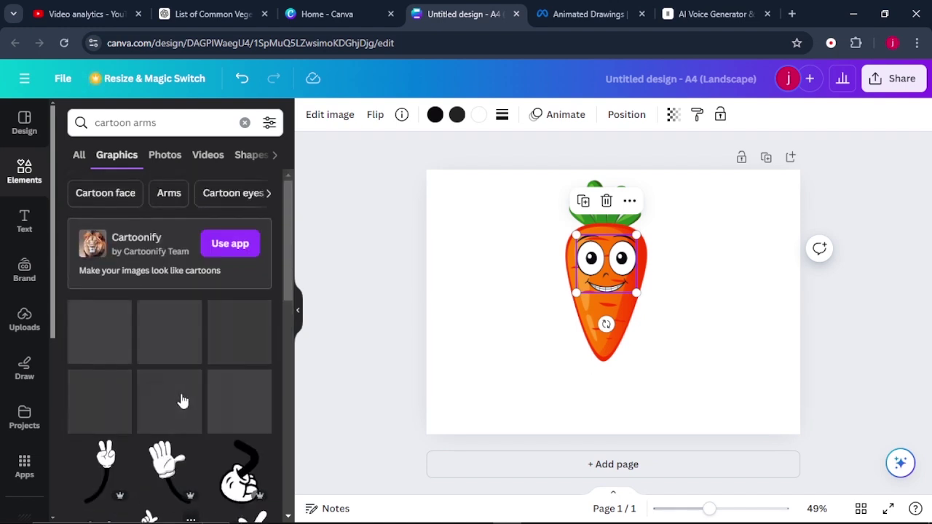
click(109, 339)
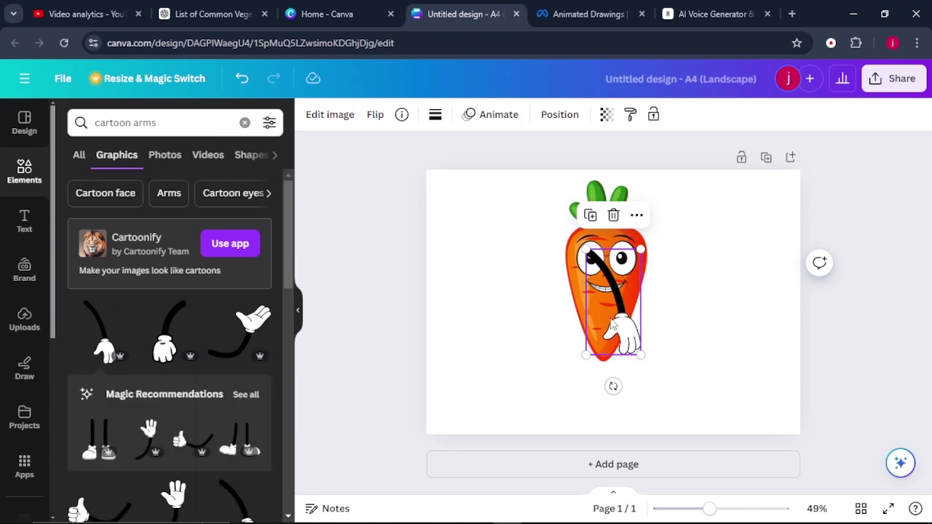
drag(609, 316, 656, 318)
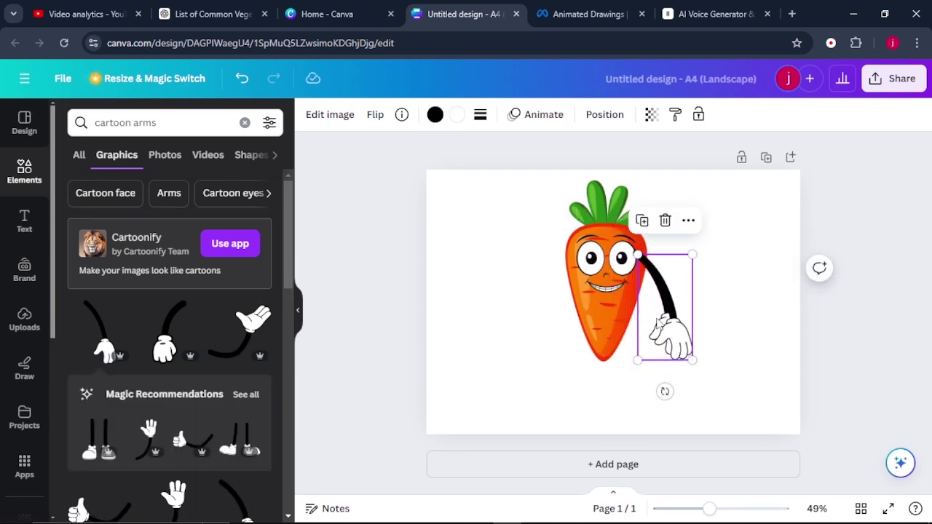
Step: Duplicate the arm, flip the copy horizontally and place it at the carrot's left shoulder, level with the first arm
alt+drag(659, 324, 578, 300)
click(375, 114)
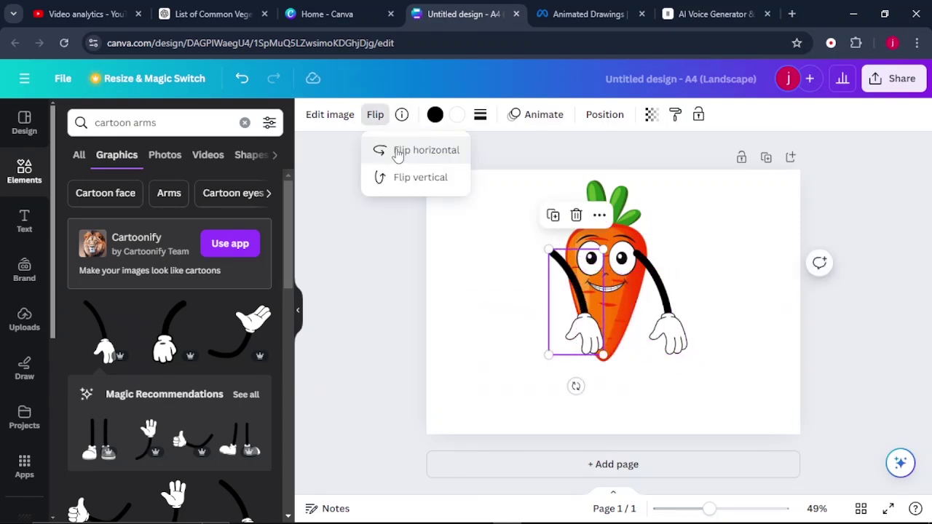
click(398, 153)
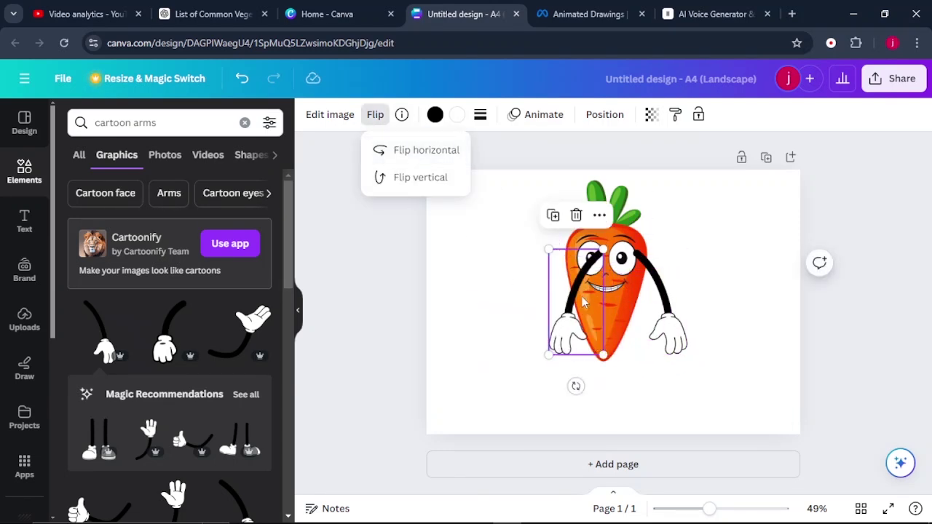
drag(571, 300, 549, 292)
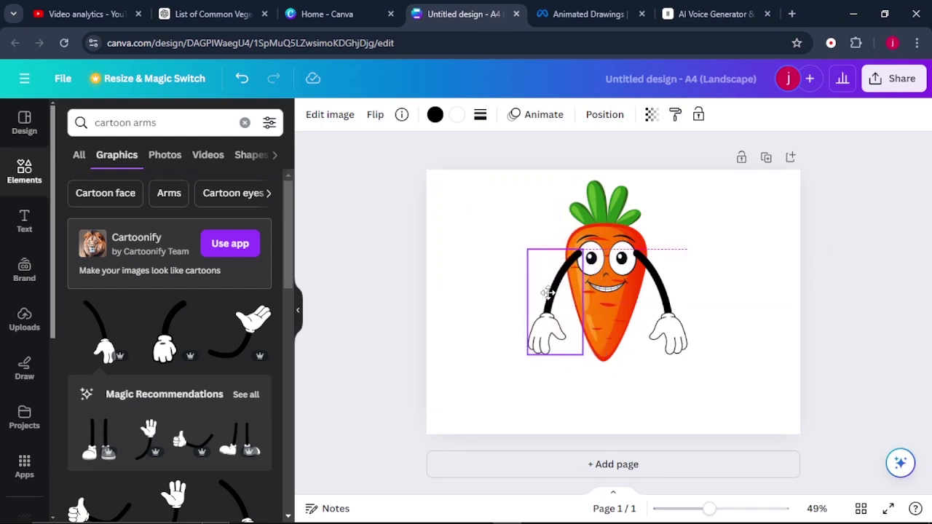
Step: Send both arms backward behind the carrot and move the right arm slightly closer to the body
click(668, 324)
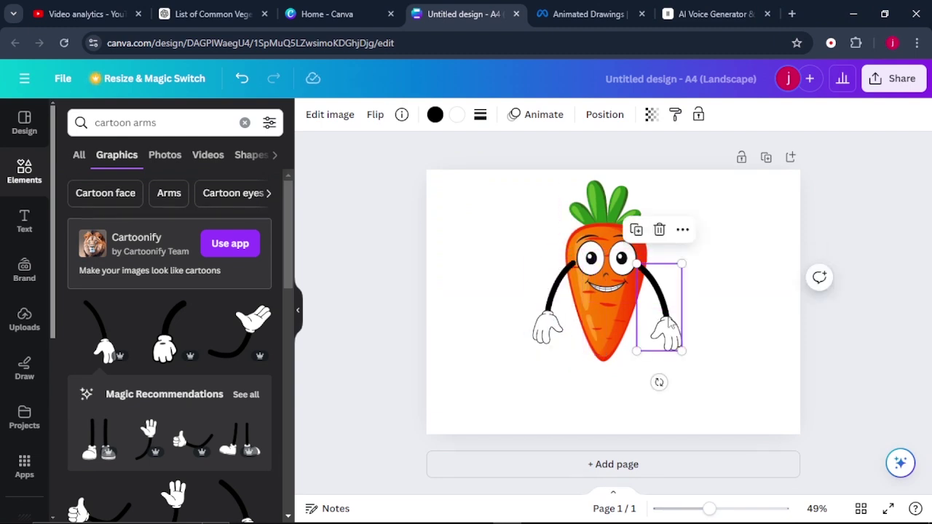
right_click(669, 324)
mouse_move(668, 317)
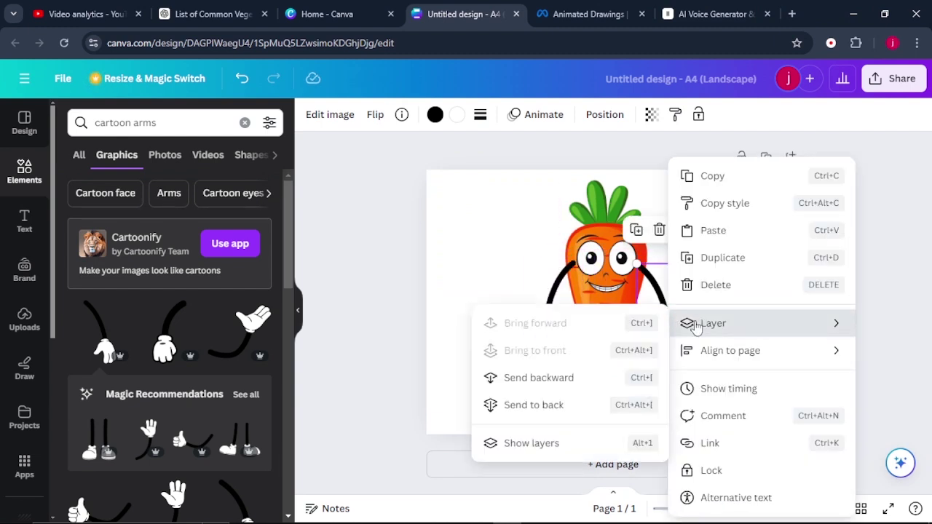
click(529, 378)
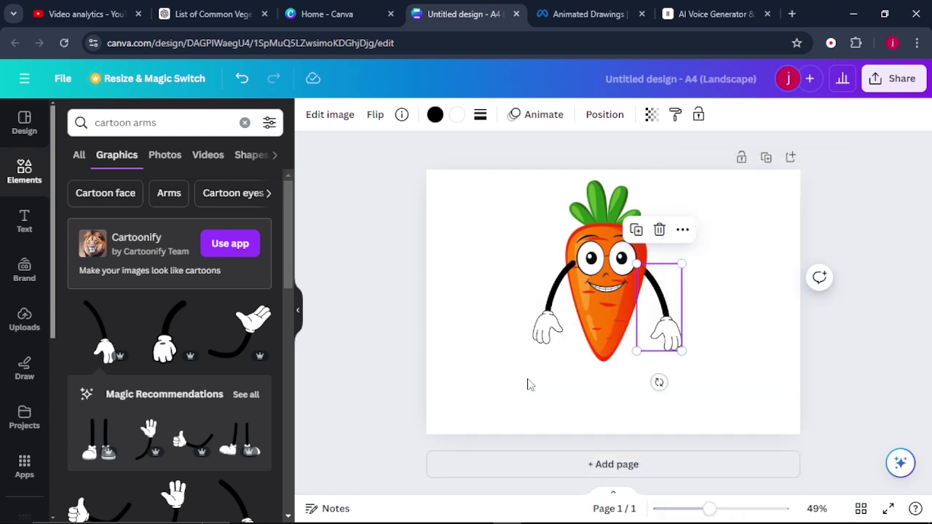
click(533, 307)
right_click(556, 305)
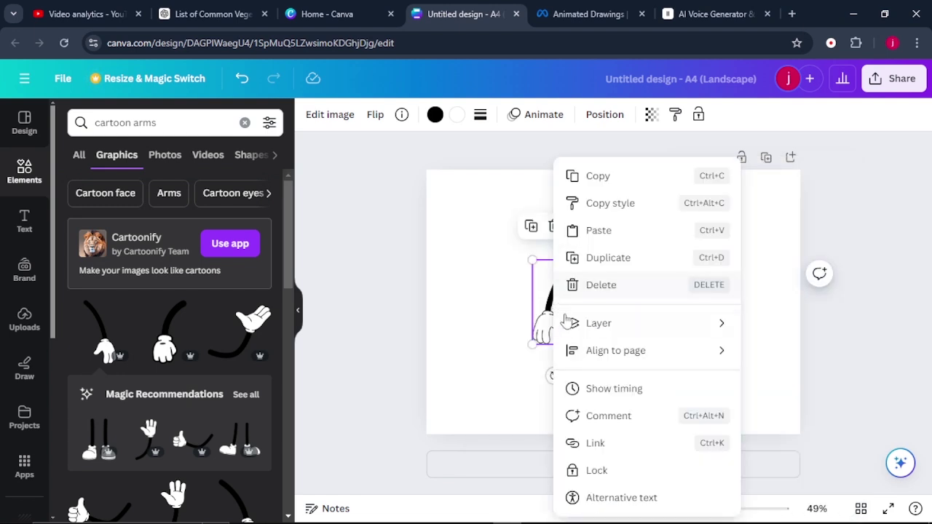
mouse_move(566, 323)
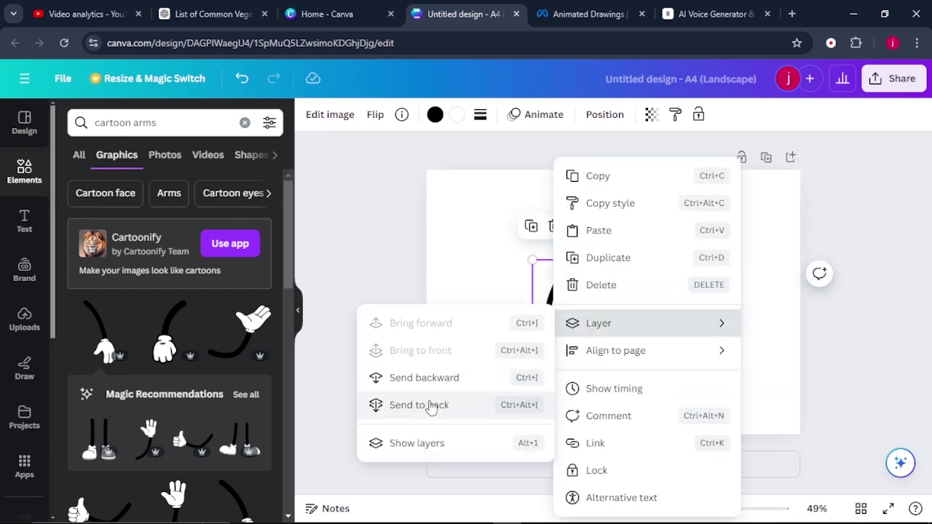
click(437, 381)
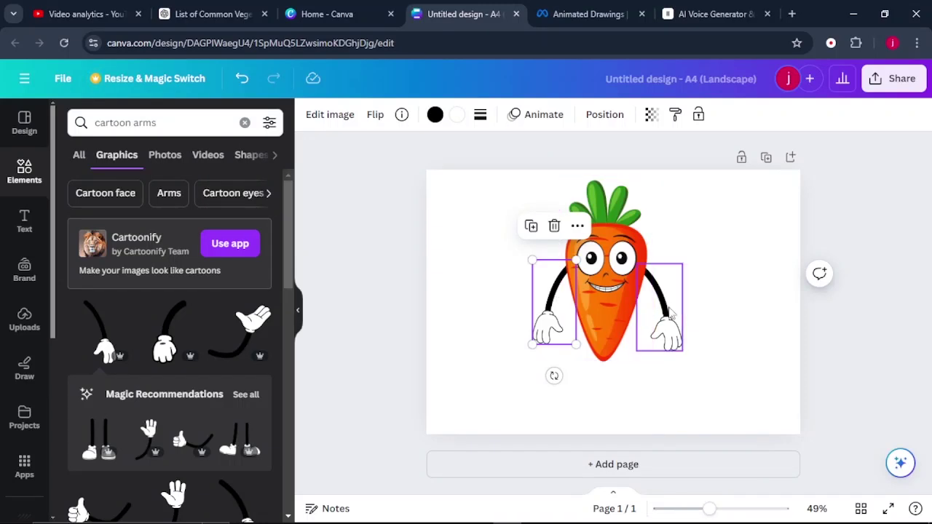
drag(670, 313, 663, 315)
click(695, 330)
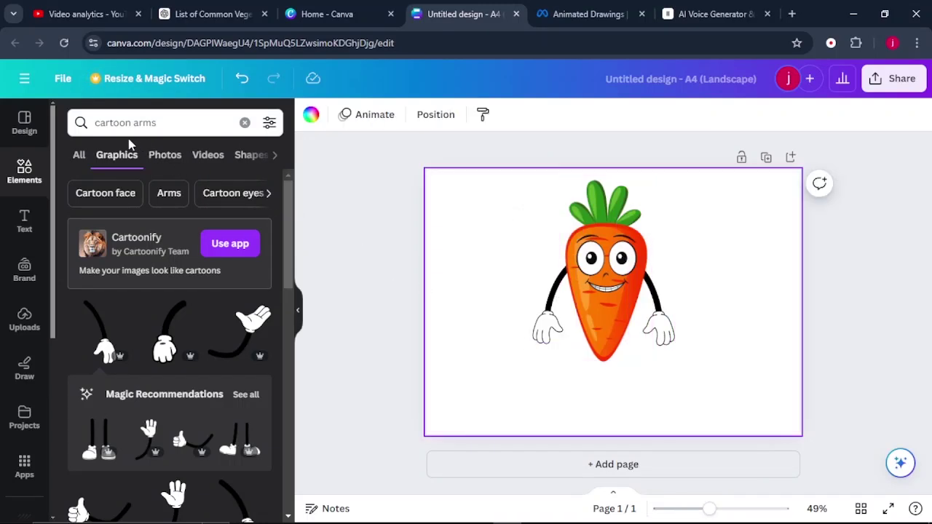
Step: Search the graphics for "cartoon legs" in place of the arms search
click(164, 122)
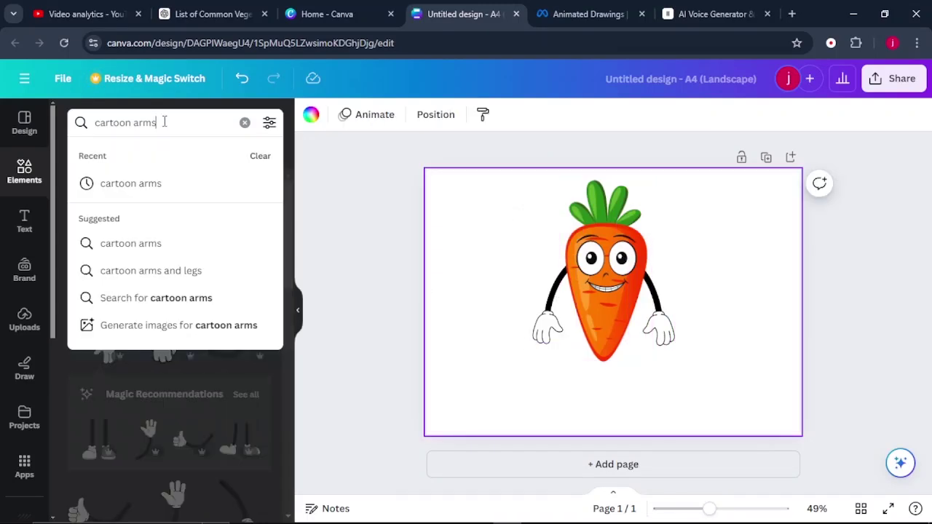
key(BackSpace)
key(BackSpace)
key(BackSpace)
key(BackSpace)
text(legs)
key(Return)
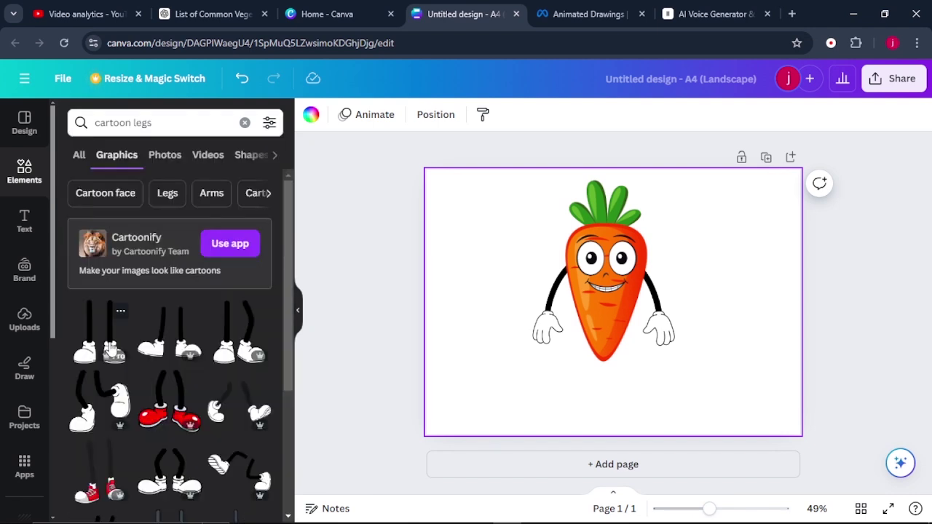
Step: Add the straight legs graphic with white shoes, crop it to its right leg and place that under the carrot's left side
click(117, 320)
drag(589, 317, 584, 380)
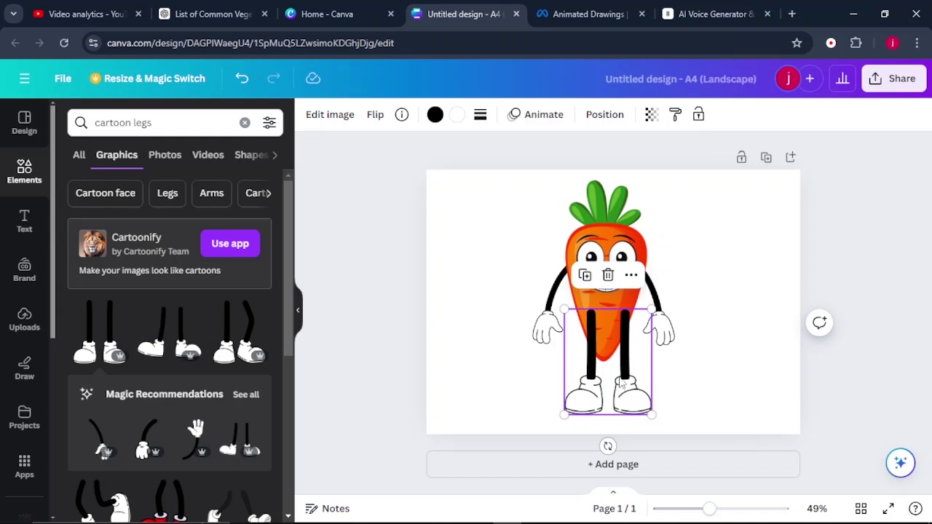
click(333, 115)
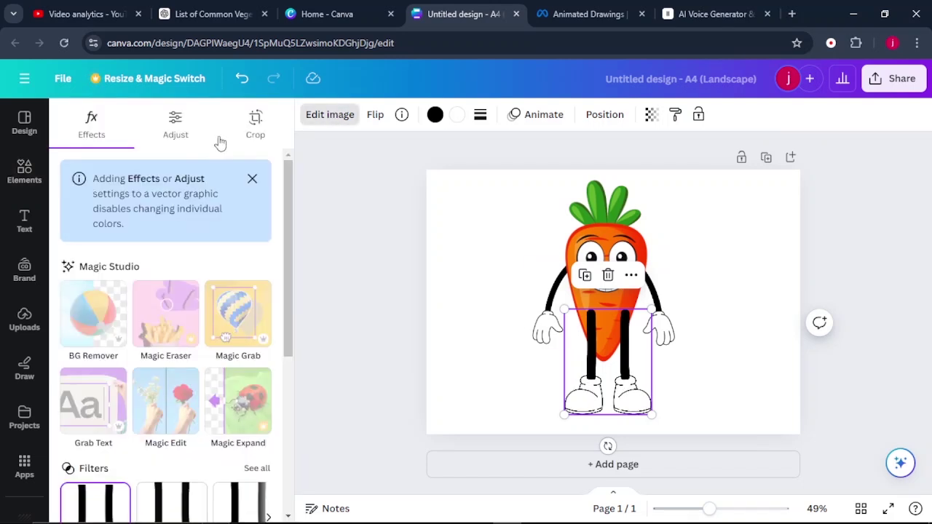
click(255, 122)
drag(565, 310, 608, 315)
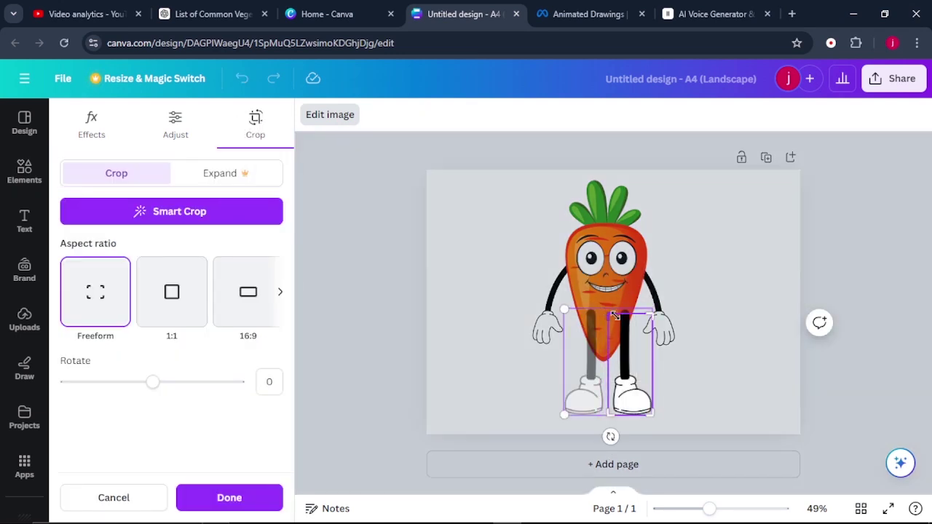
key(Return)
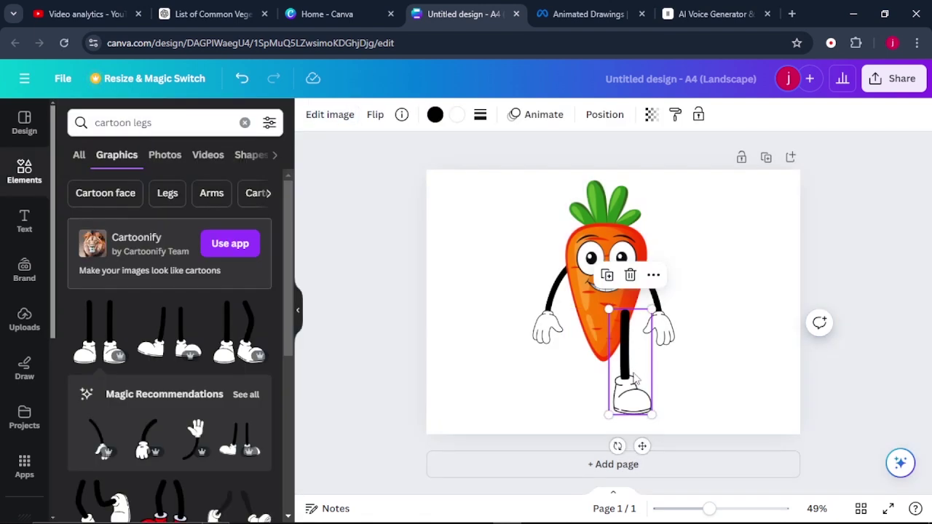
drag(634, 377, 592, 373)
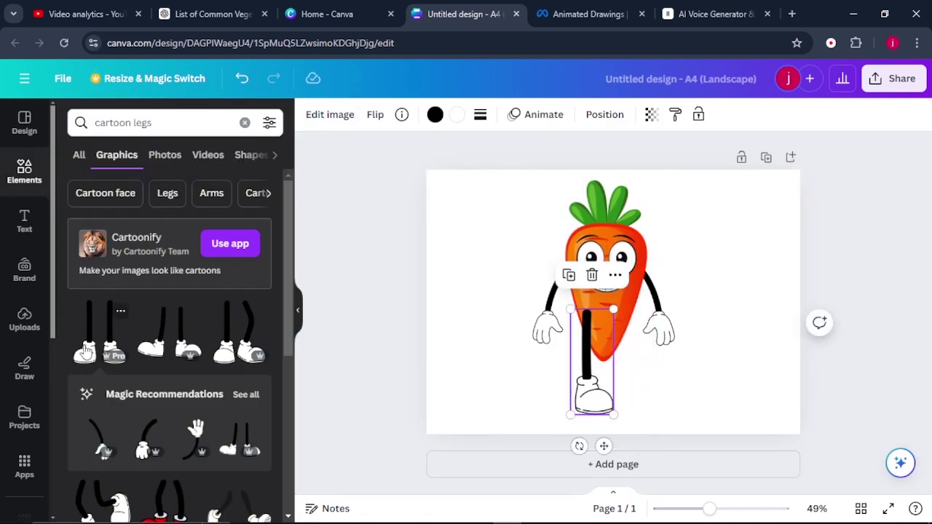
Step: Place a second single leg beside the first under the carrot's right side and send both legs backward behind the carrot
click(86, 351)
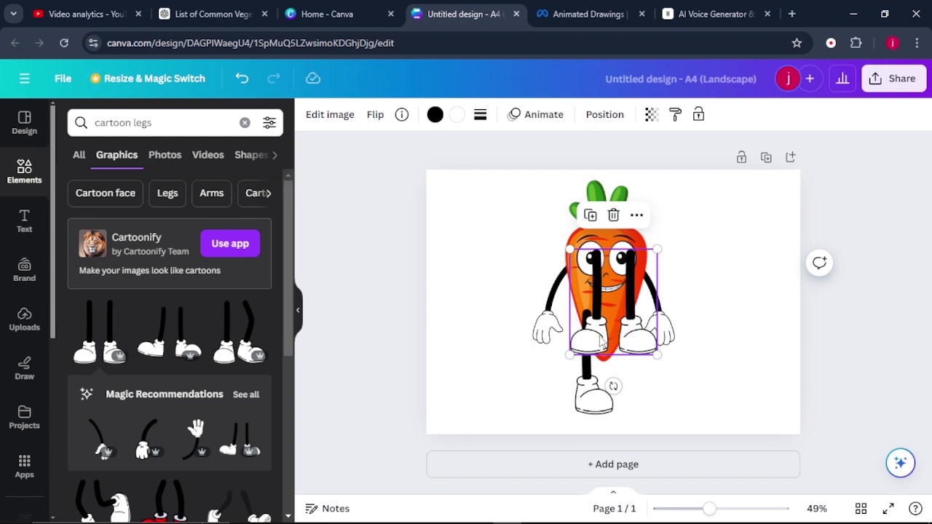
key(ctrl+z)
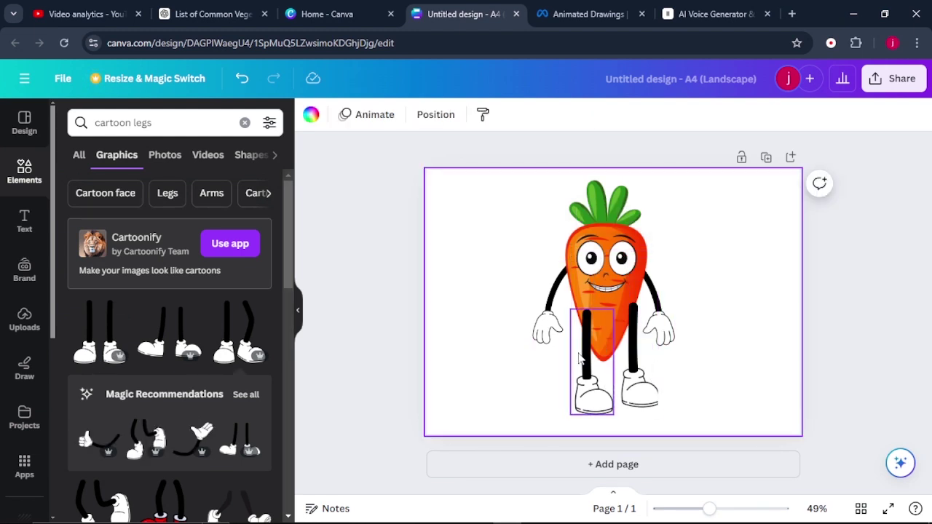
click(646, 355)
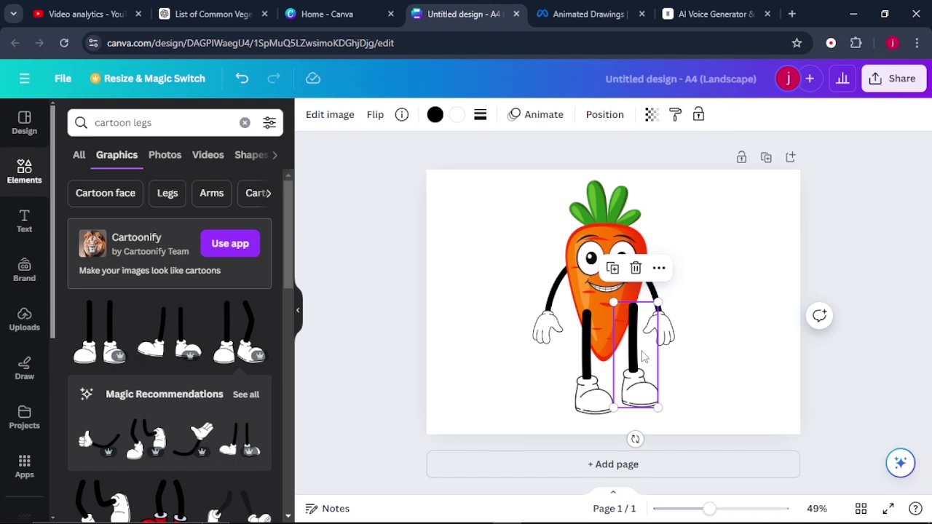
right_click(643, 357)
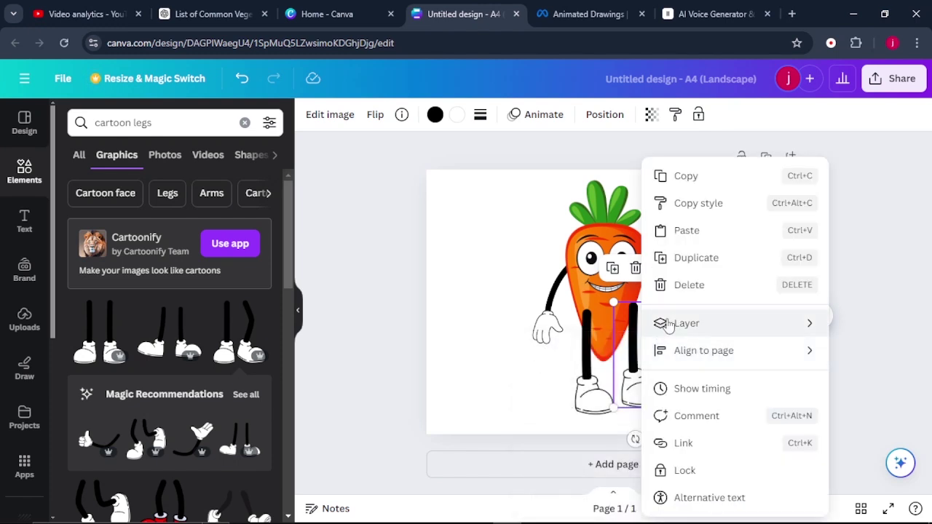
mouse_move(713, 332)
click(533, 380)
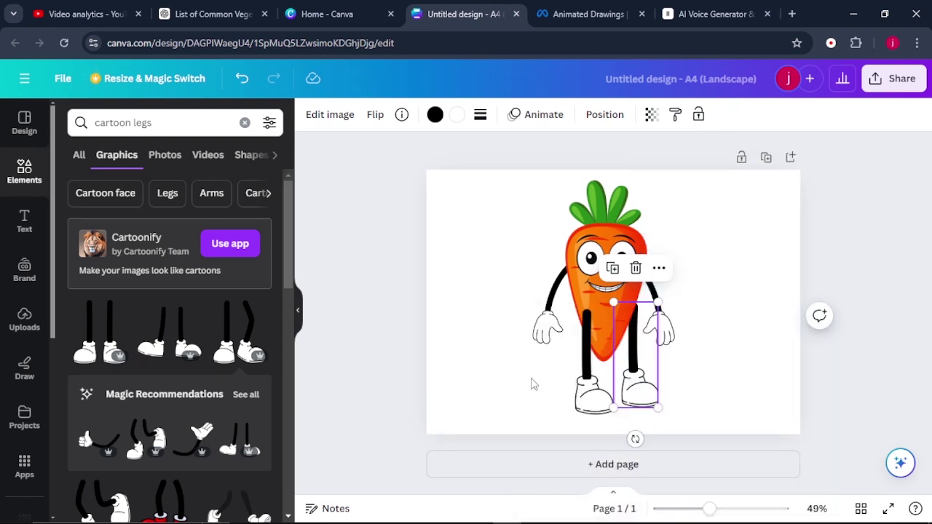
click(581, 385)
right_click(582, 384)
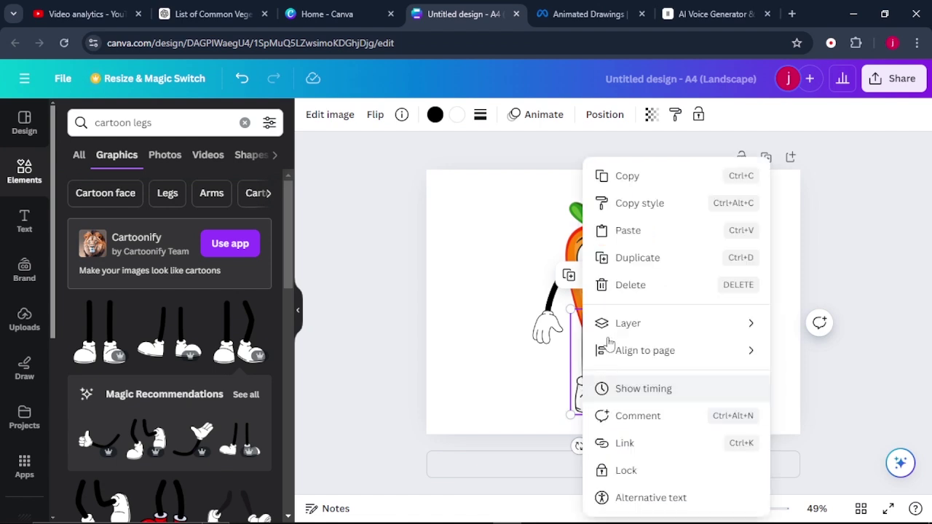
mouse_move(619, 323)
click(481, 379)
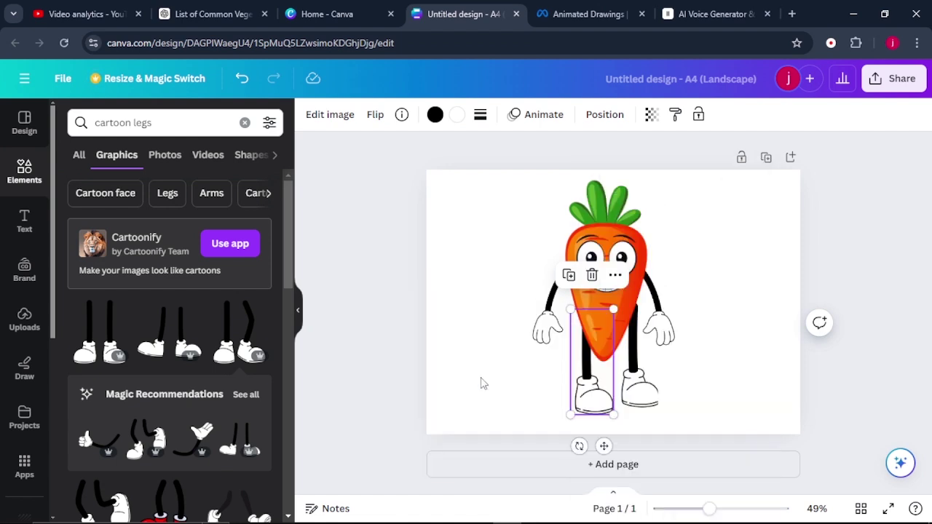
Step: Enlarge the carrot body slightly to cover the tops of the legs and level the right leg with the left one
click(624, 318)
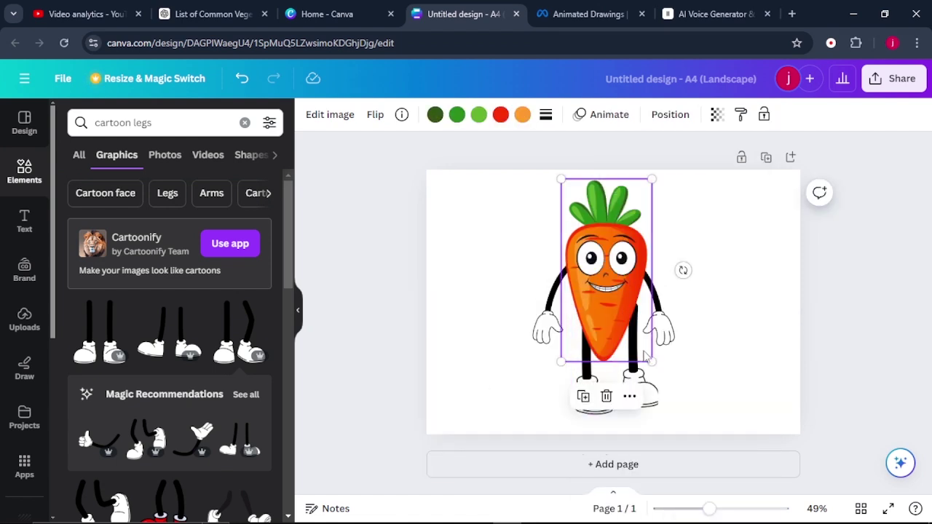
drag(652, 359, 661, 368)
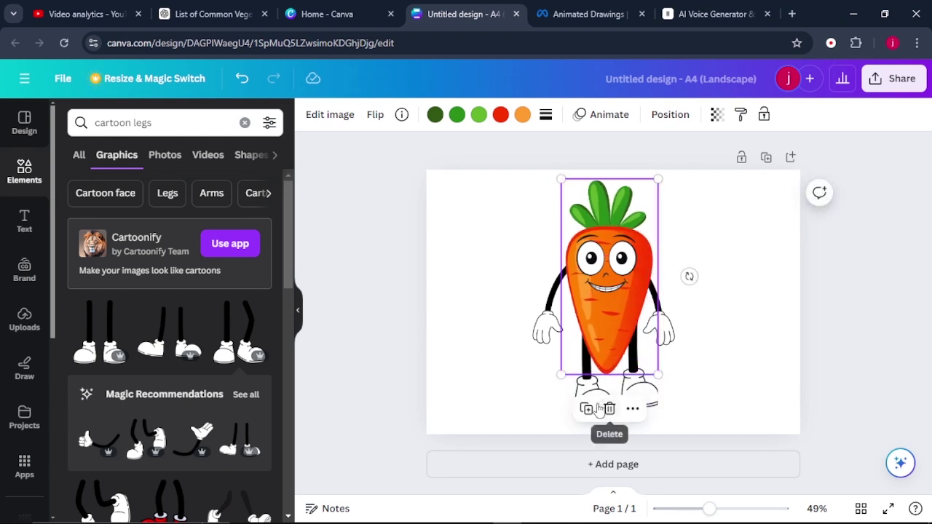
click(523, 391)
click(600, 360)
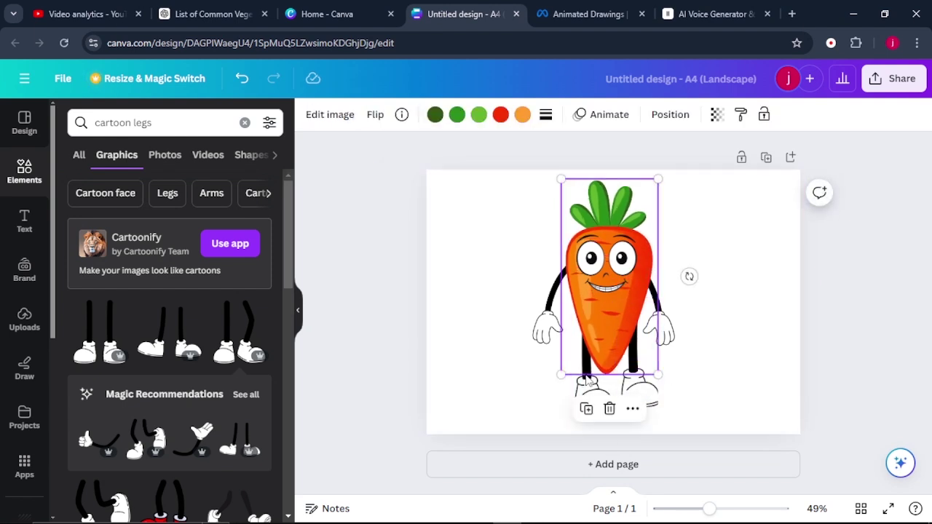
drag(639, 386, 638, 393)
click(670, 380)
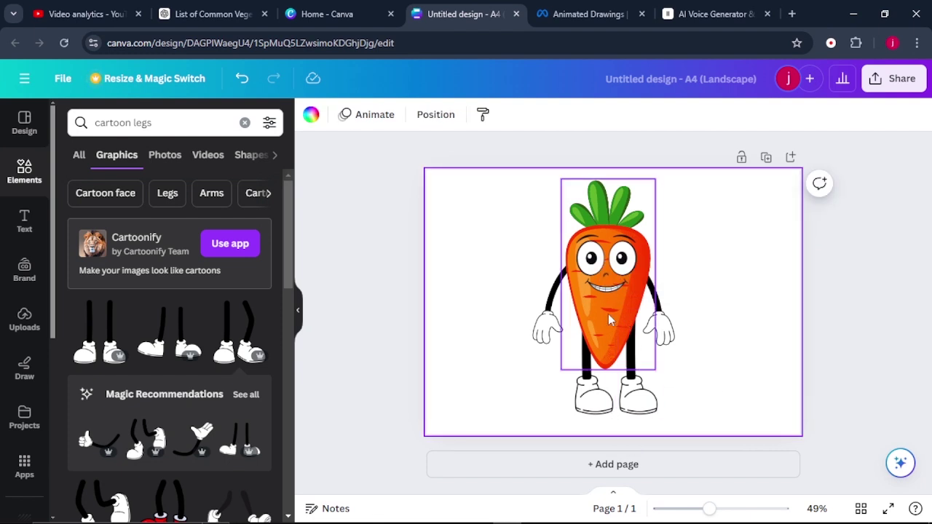
Step: Group all parts of the carrot character and enlarge the group to nearly fill the page height
drag(527, 202, 678, 410)
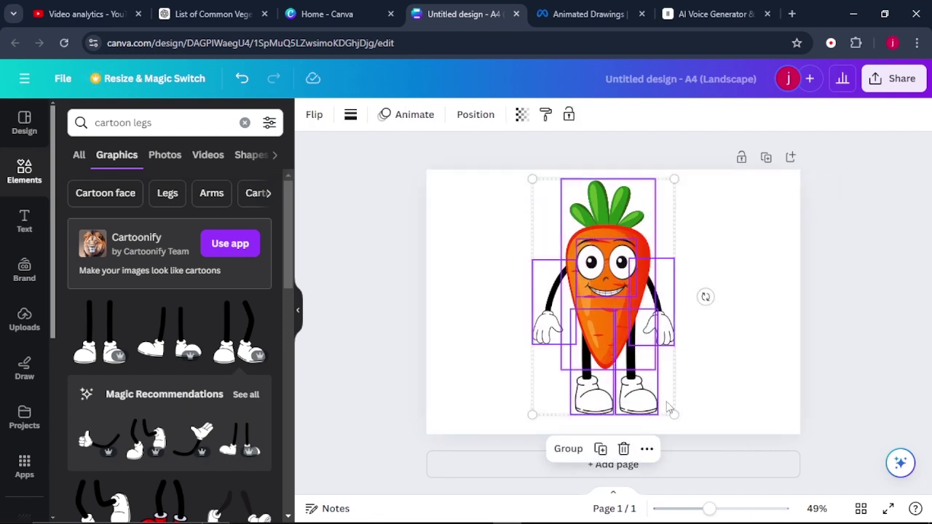
click(567, 450)
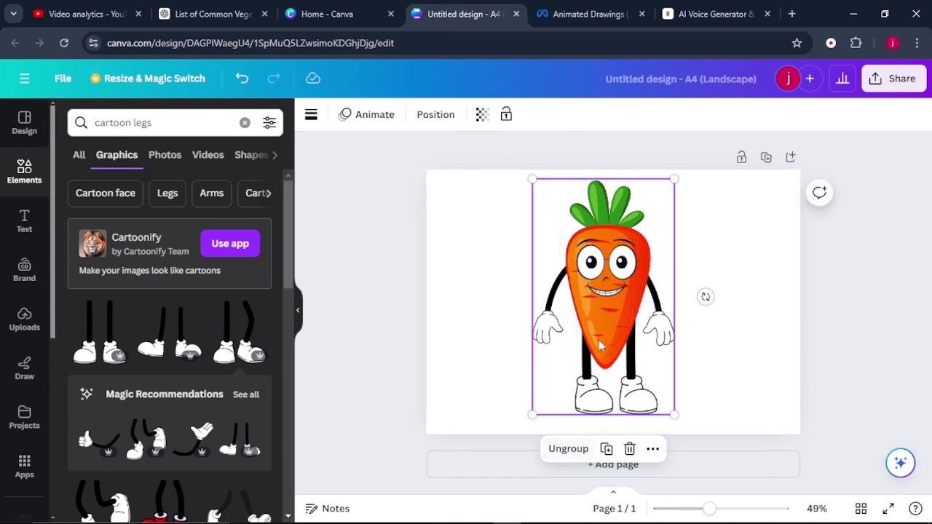
drag(673, 179, 691, 175)
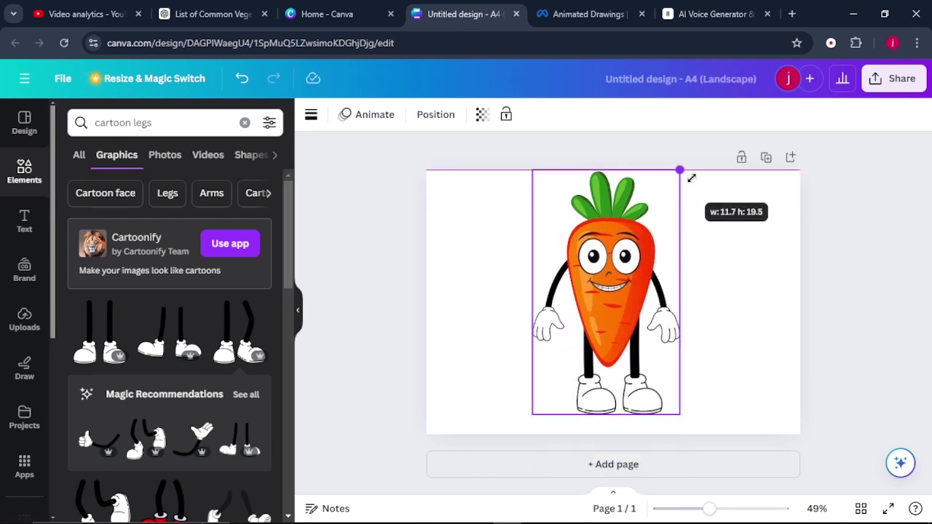
drag(532, 415, 528, 425)
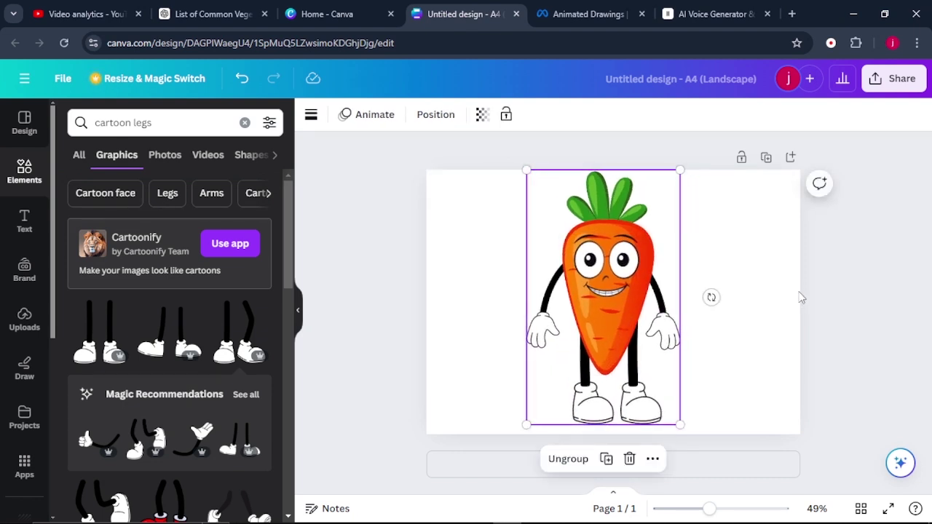
Step: Recolor both white hands of the carrot character with the orange from the document colors
click(755, 294)
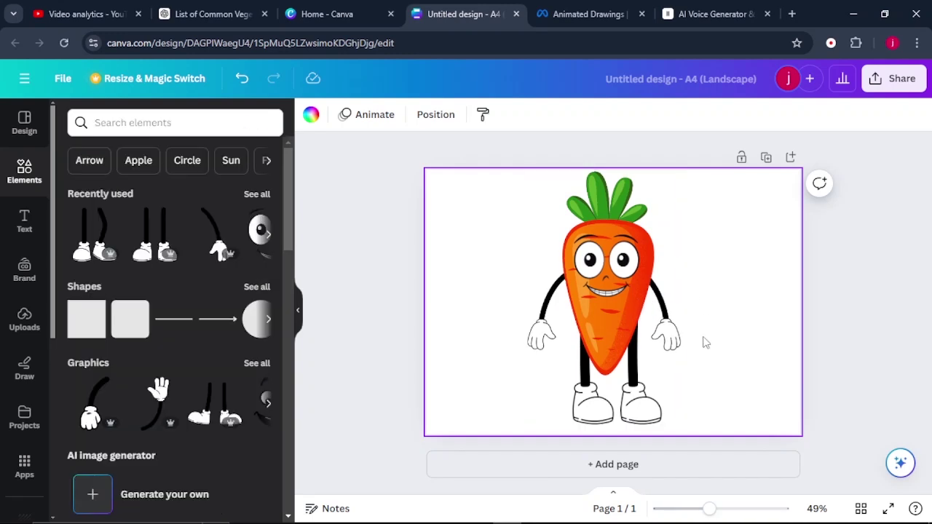
click(678, 343)
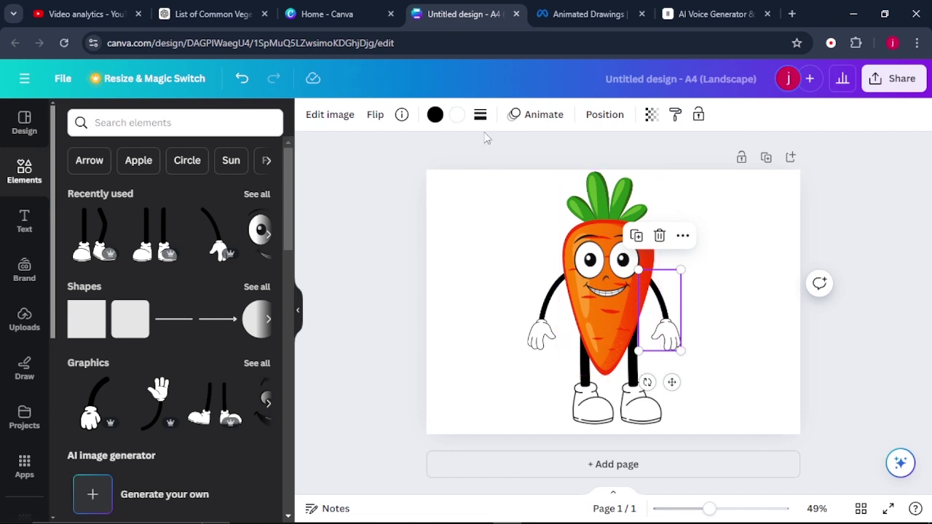
click(456, 118)
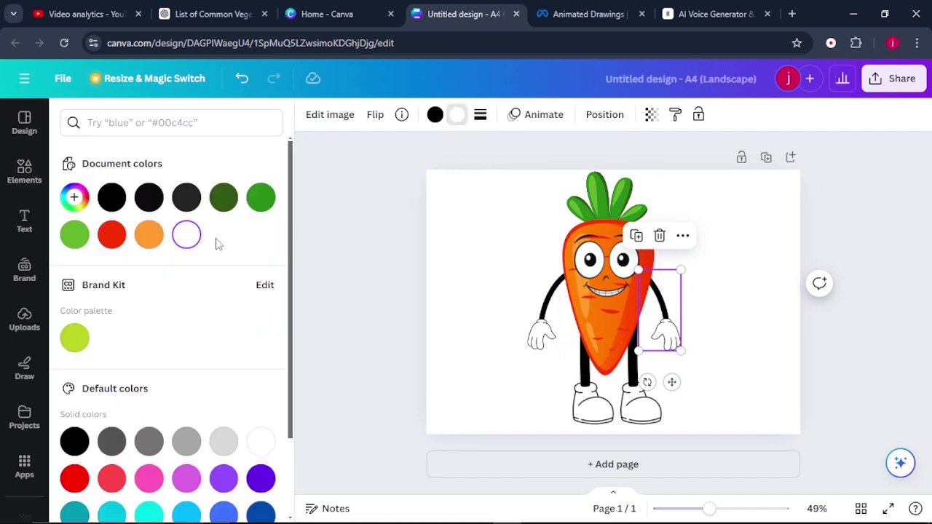
click(157, 240)
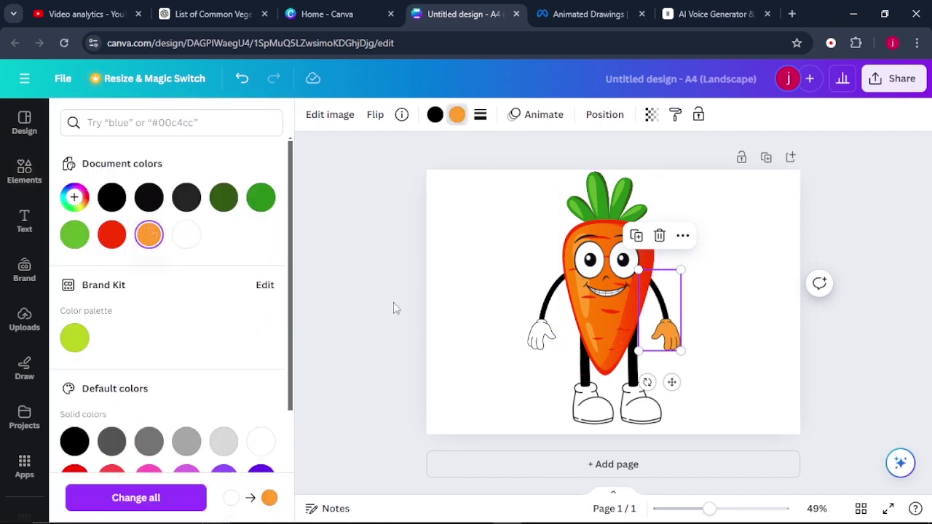
click(539, 335)
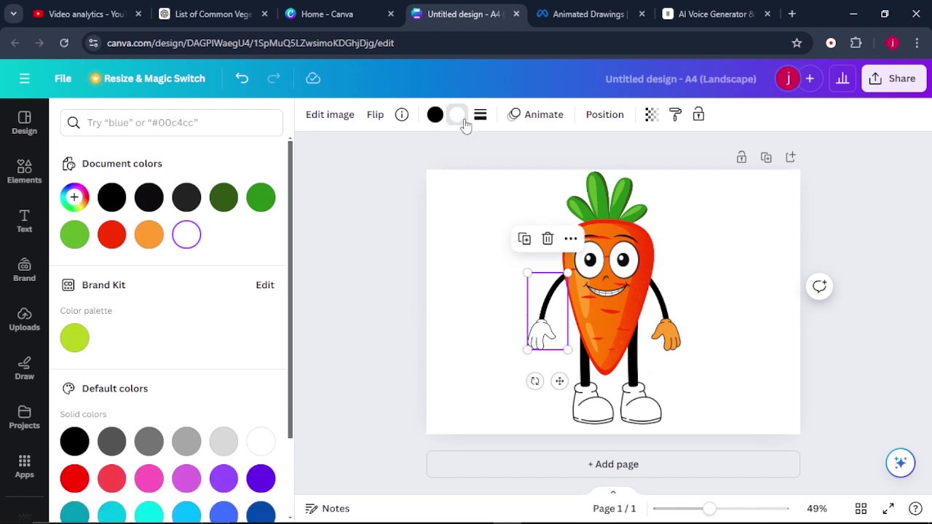
click(150, 234)
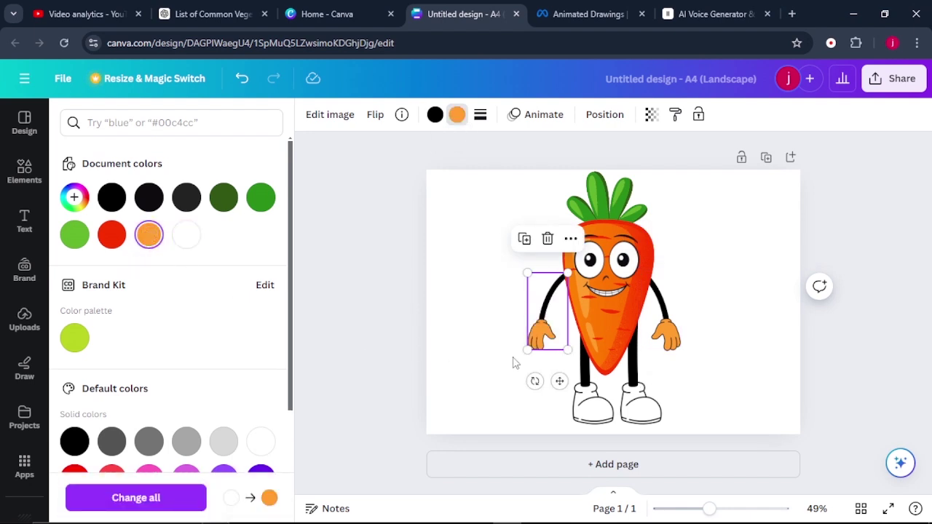
Step: Recolor both white shoes of the carrot character with the same document orange
click(608, 411)
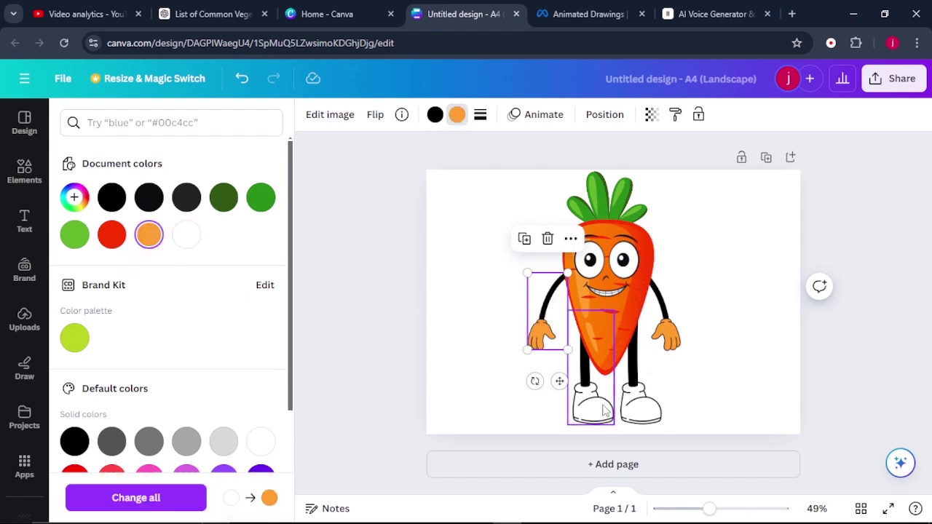
click(148, 236)
click(640, 406)
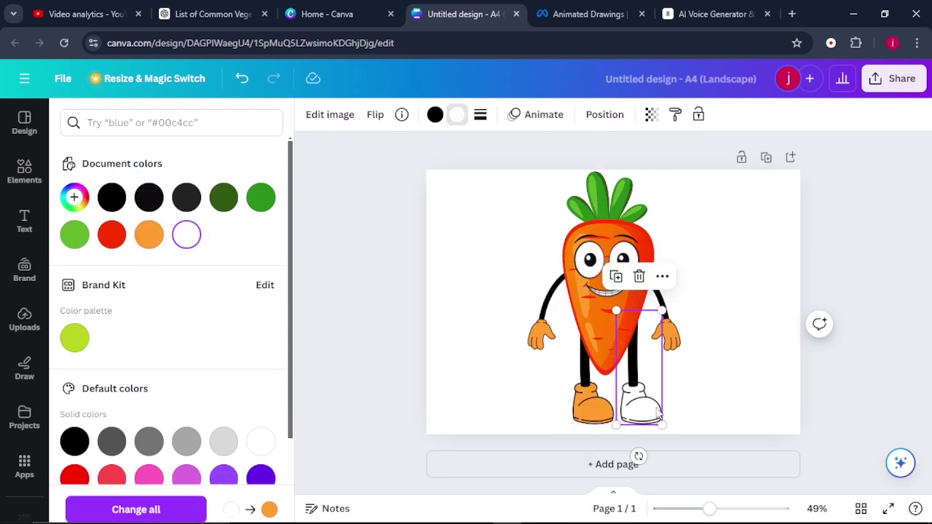
click(149, 235)
click(514, 233)
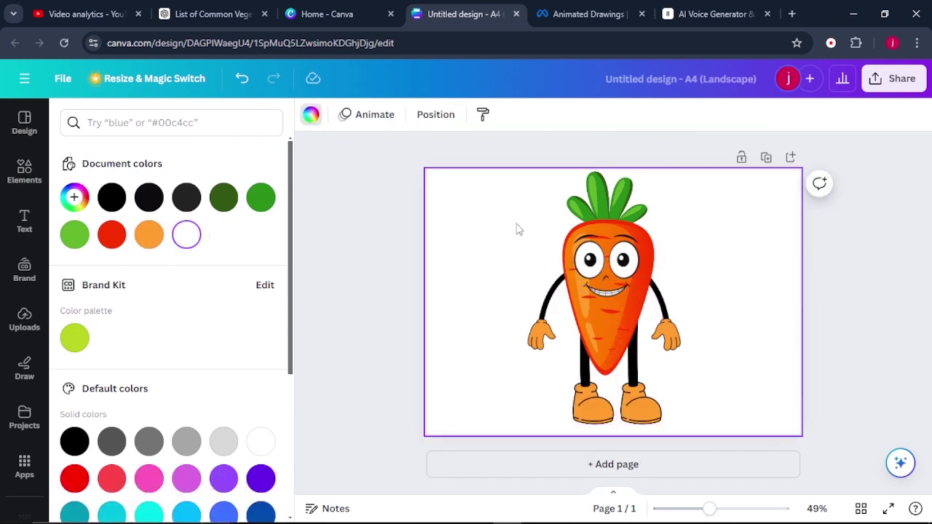
Step: Duplicate the grouped carrot character, add a second page and place the copy centred on page 2
click(615, 312)
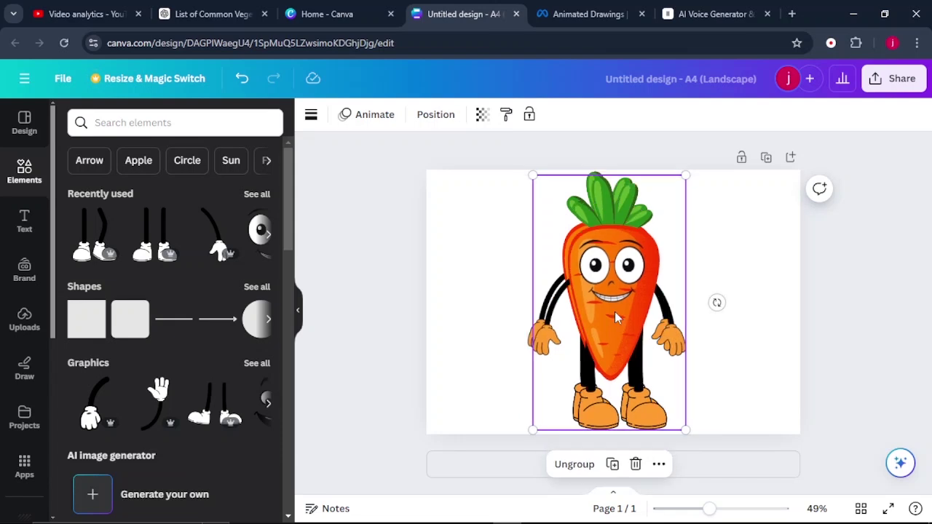
drag(615, 317, 689, 322)
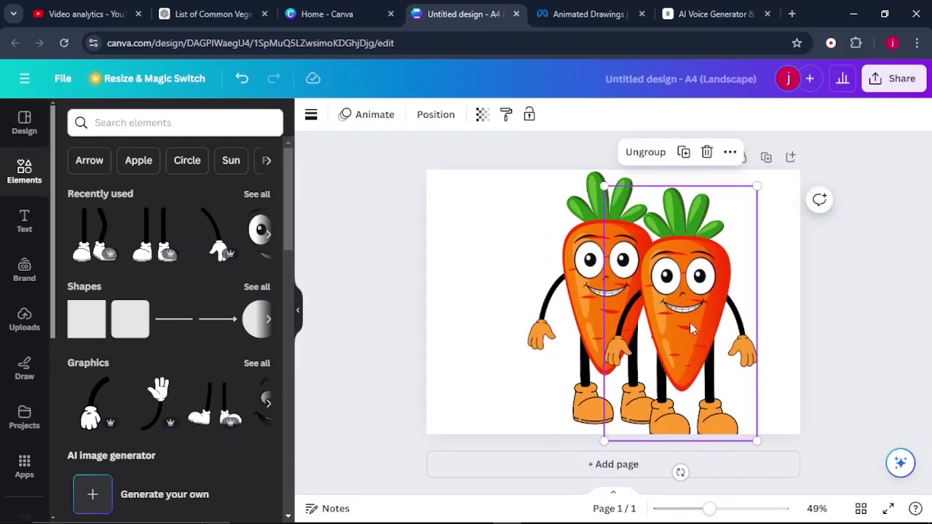
click(597, 467)
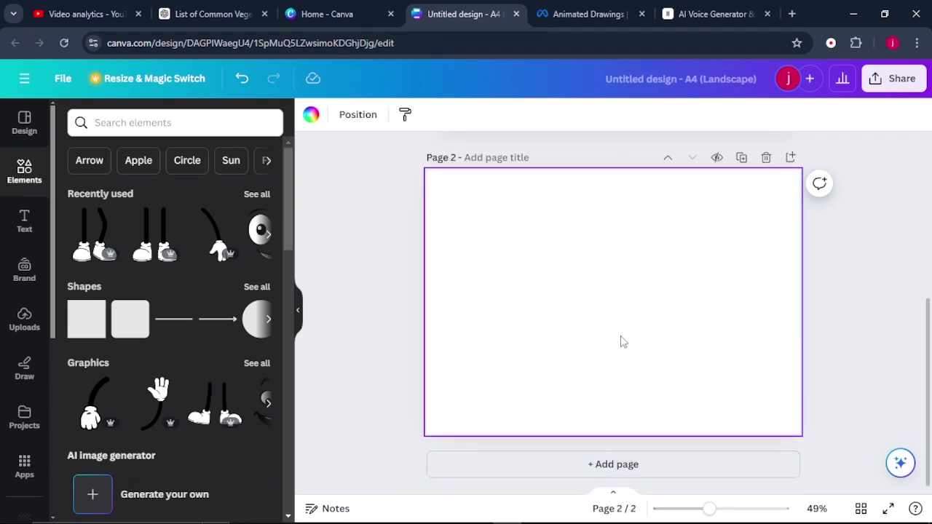
scroll(619, 339, up, 3)
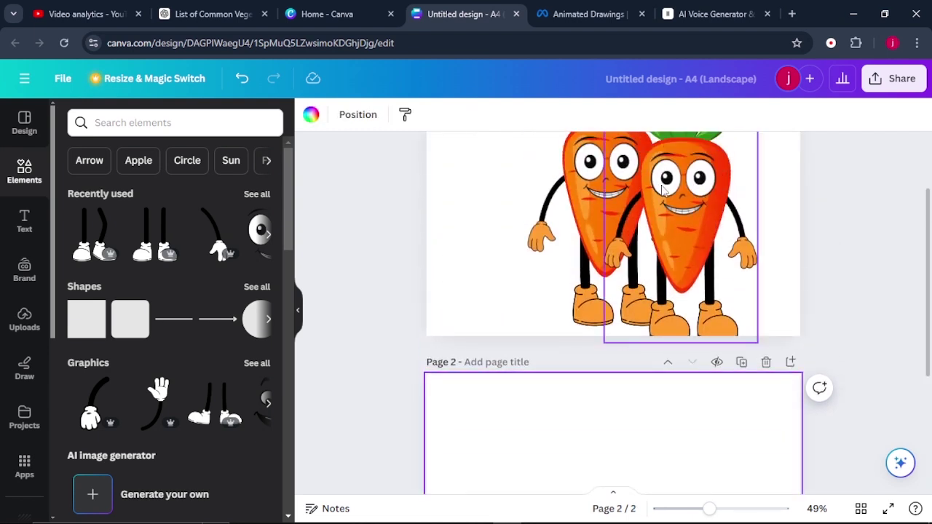
drag(674, 189, 597, 466)
scroll(624, 311, down, 3)
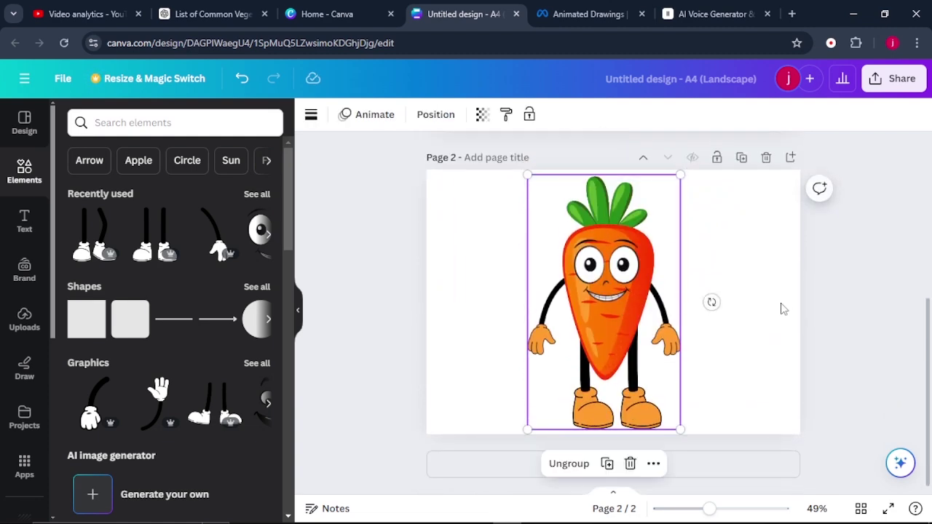
click(785, 306)
Step: Check the second vegetable in the ChatGPT script and search Canva's elements for "Broccoli"
click(186, 13)
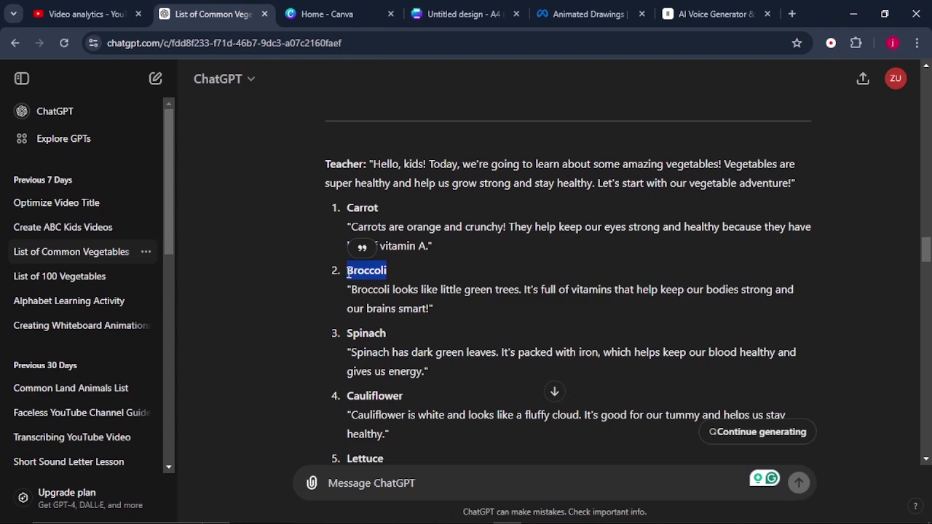
drag(348, 273, 396, 289)
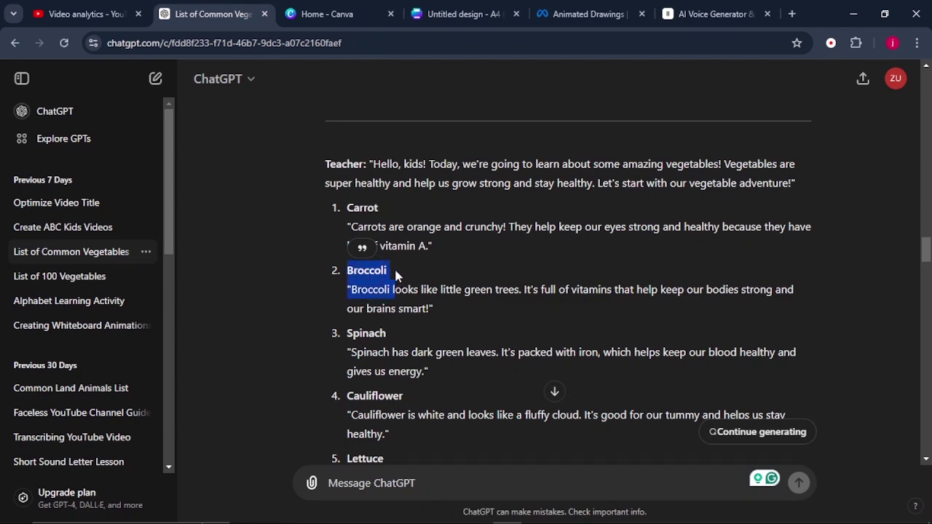
click(457, 14)
click(172, 121)
text(Broccoli)
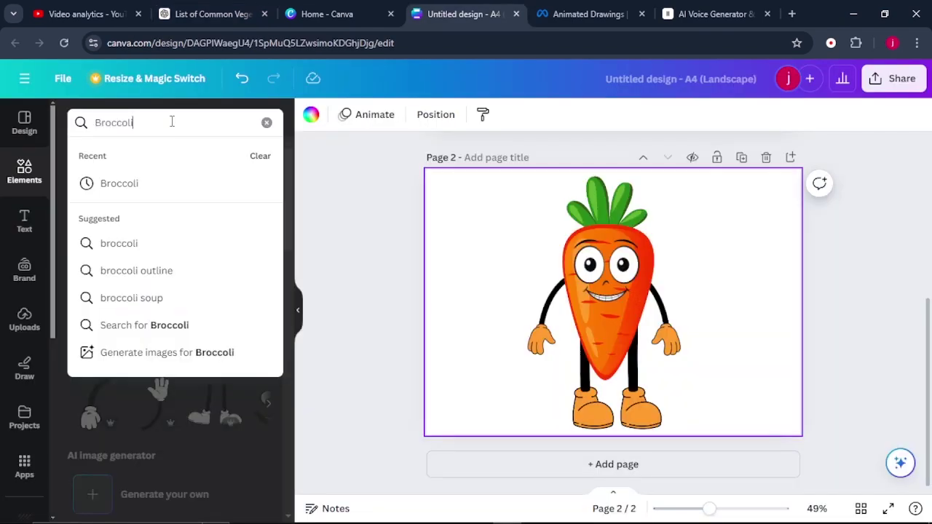
key(Return)
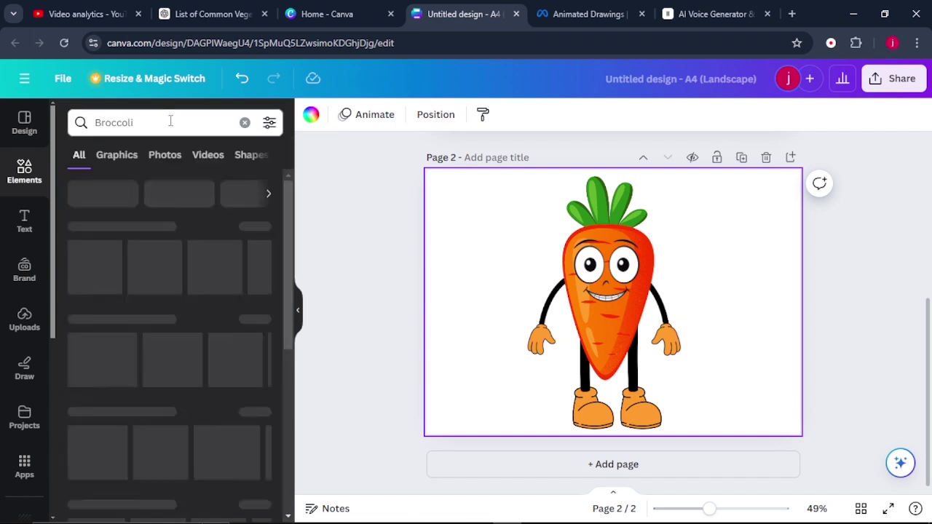
Step: Limit the results to graphics and add the dark green broccoli with the slanted light green stem to page 2
click(108, 165)
scroll(182, 299, down, 2)
scroll(183, 295, down, 5)
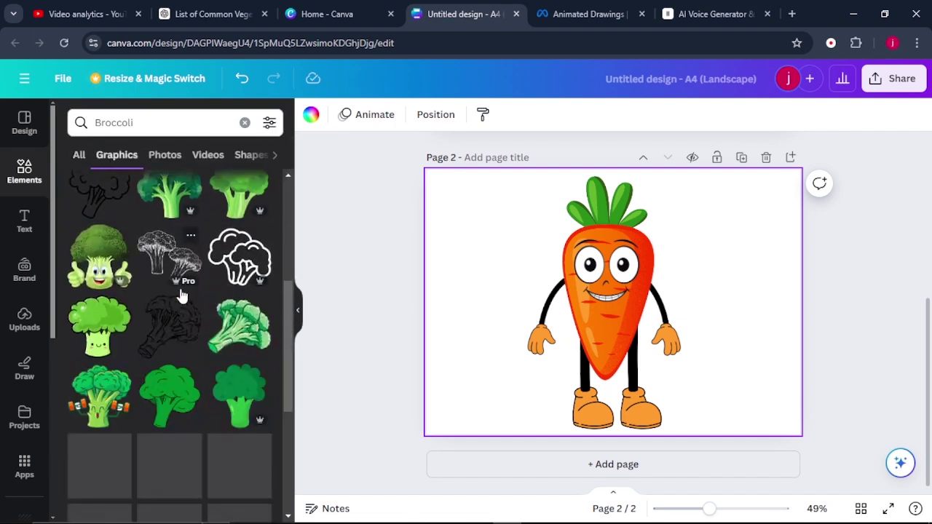
scroll(235, 387, up, 8)
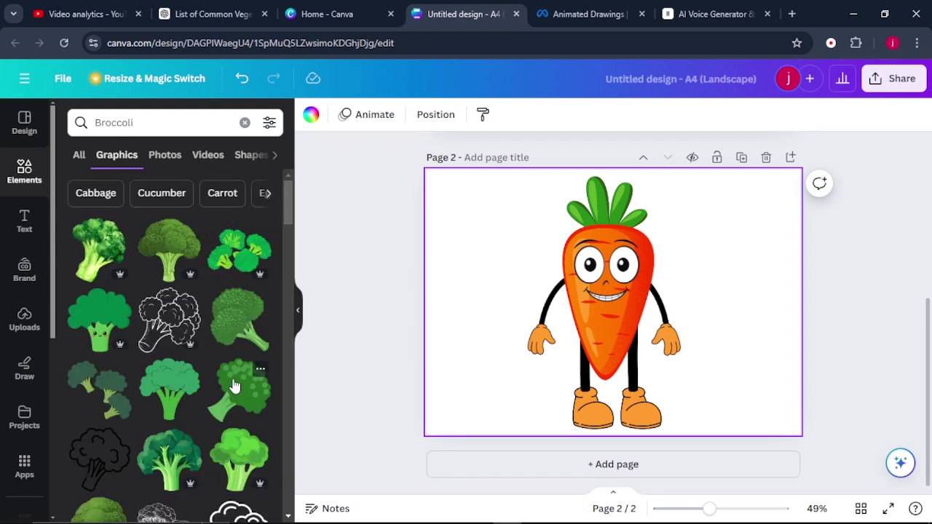
click(235, 389)
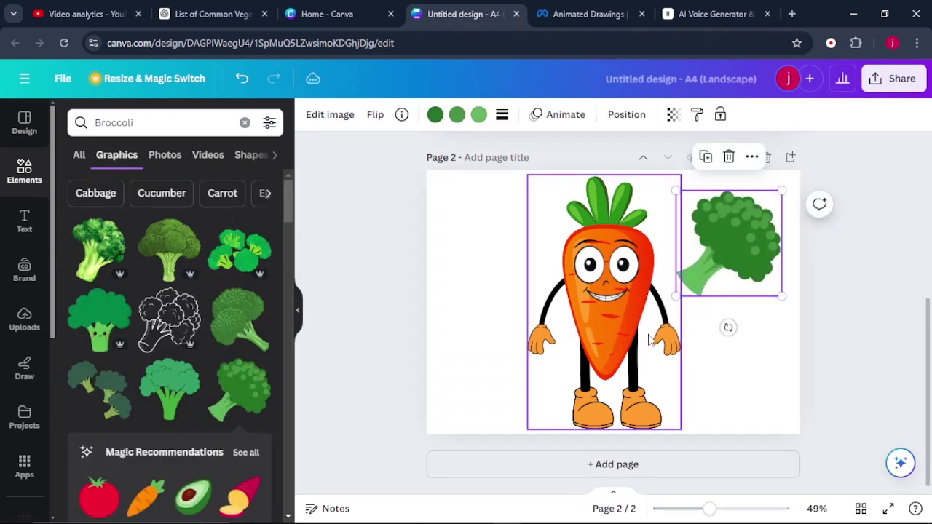
Step: Ungroup the carrot character on page 2 and delete only its carrot body
click(604, 322)
click(551, 385)
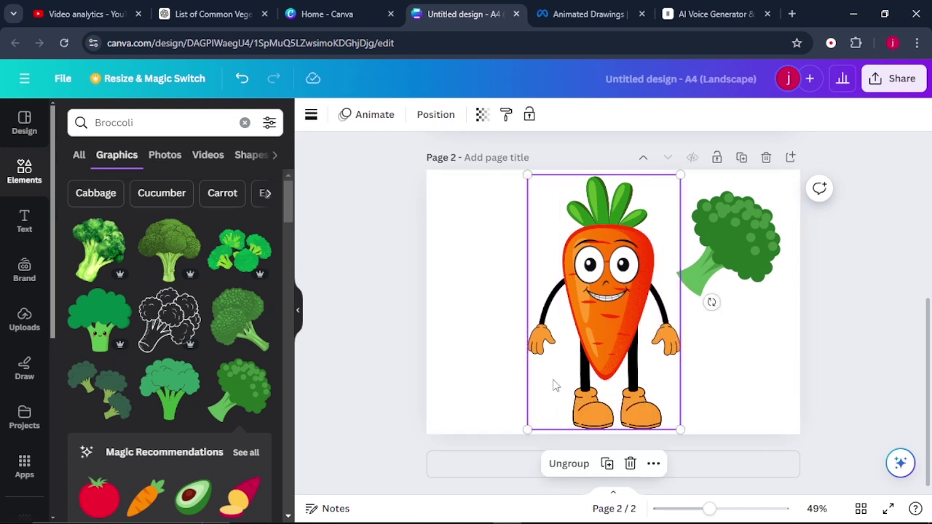
click(554, 466)
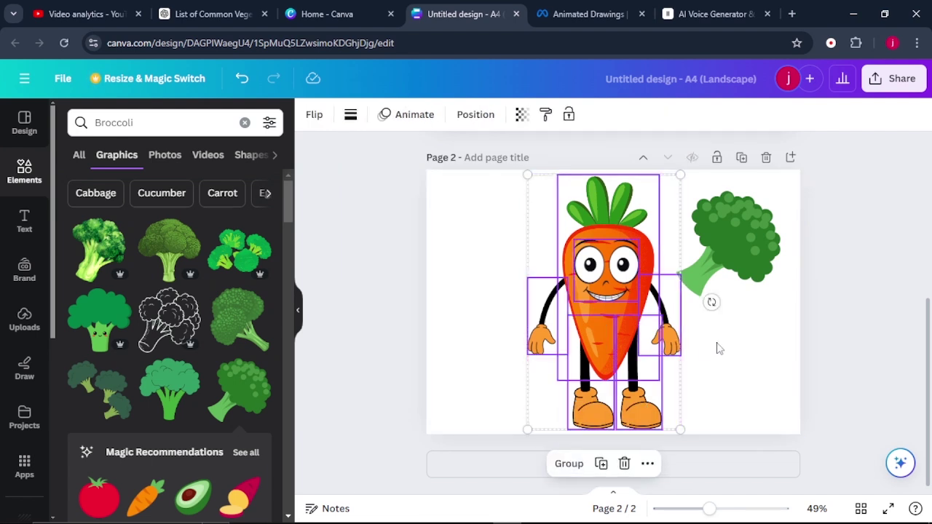
click(718, 348)
click(596, 346)
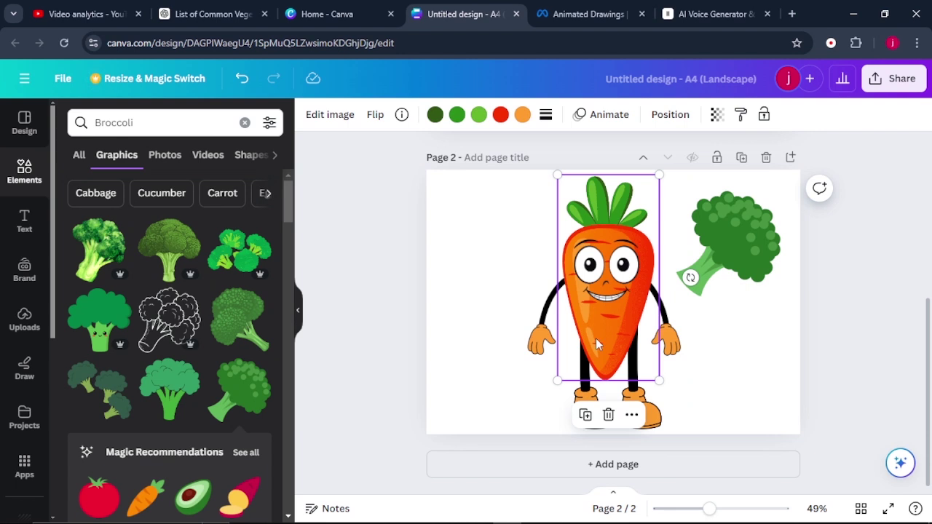
key(Delete)
Step: Place the broccoli over the face, enlarge it, rotate it upright and send it to the back
click(718, 228)
drag(718, 229, 588, 256)
drag(599, 354, 595, 420)
drag(606, 306, 615, 256)
right_click(619, 260)
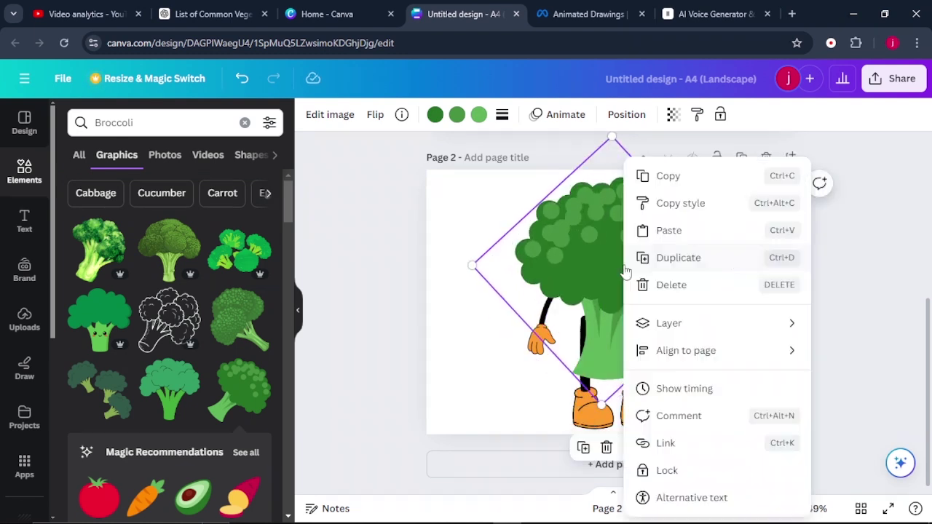
mouse_move(642, 324)
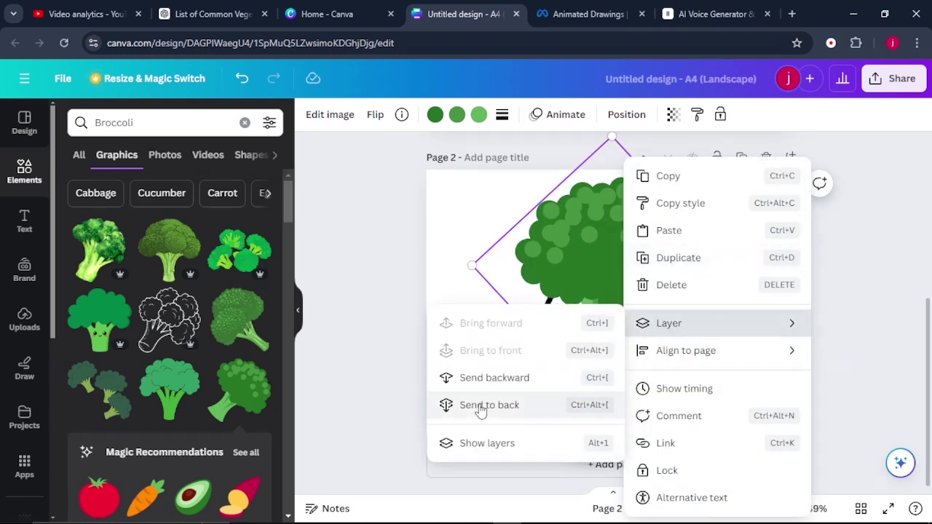
click(458, 404)
Step: Send the arms and the left leg backward behind the broccoli
click(545, 320)
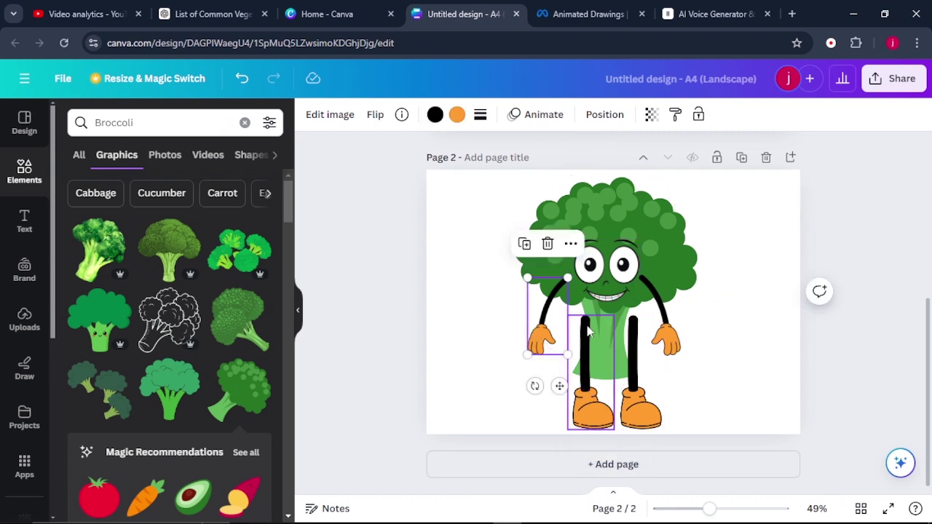
right_click(544, 320)
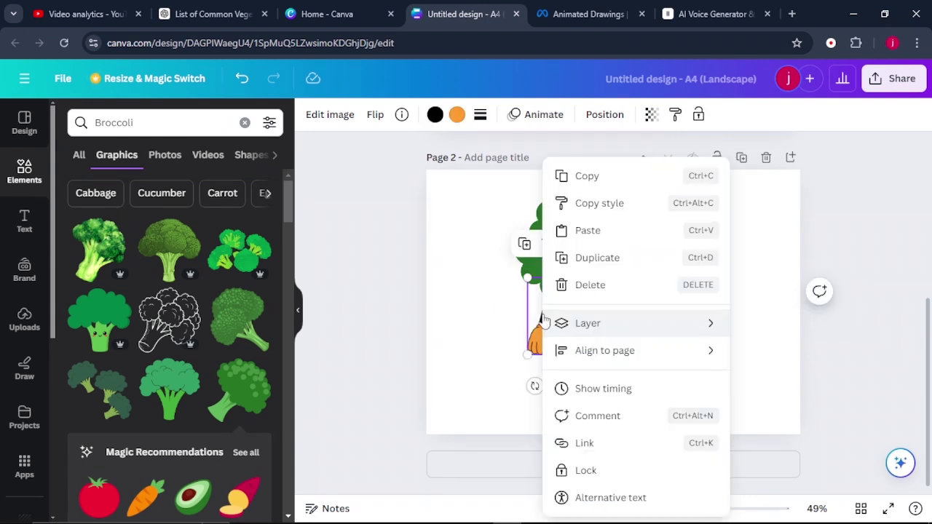
mouse_move(641, 323)
click(775, 377)
right_click(588, 350)
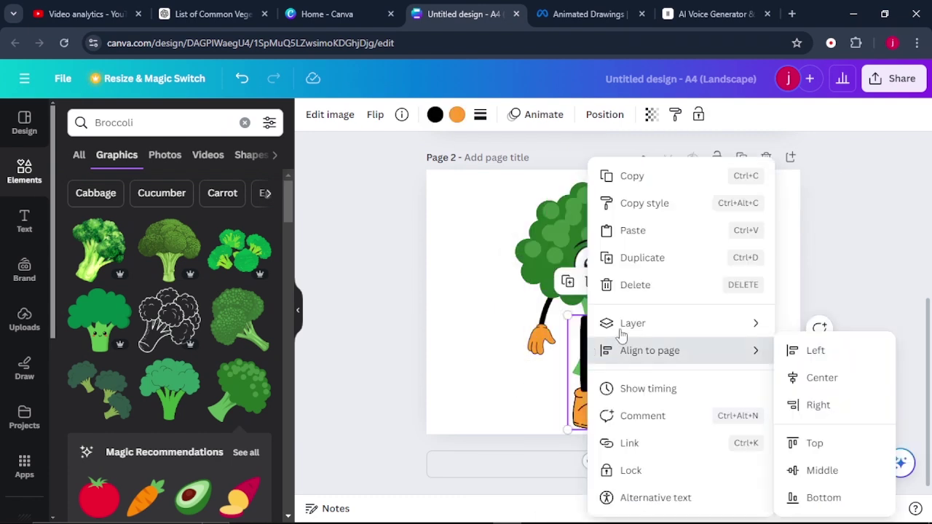
click(477, 393)
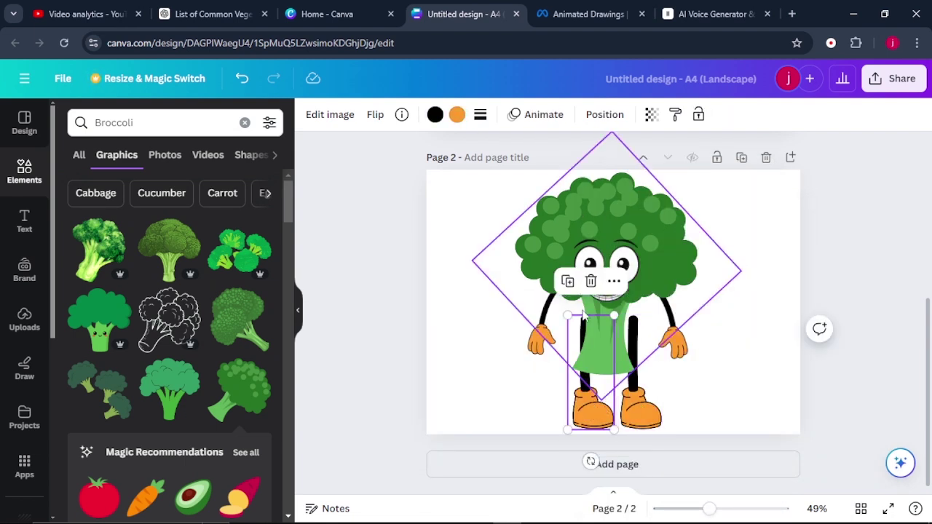
Step: Shrink both legs and set them level, side by side under the broccoli stem
drag(568, 316, 579, 344)
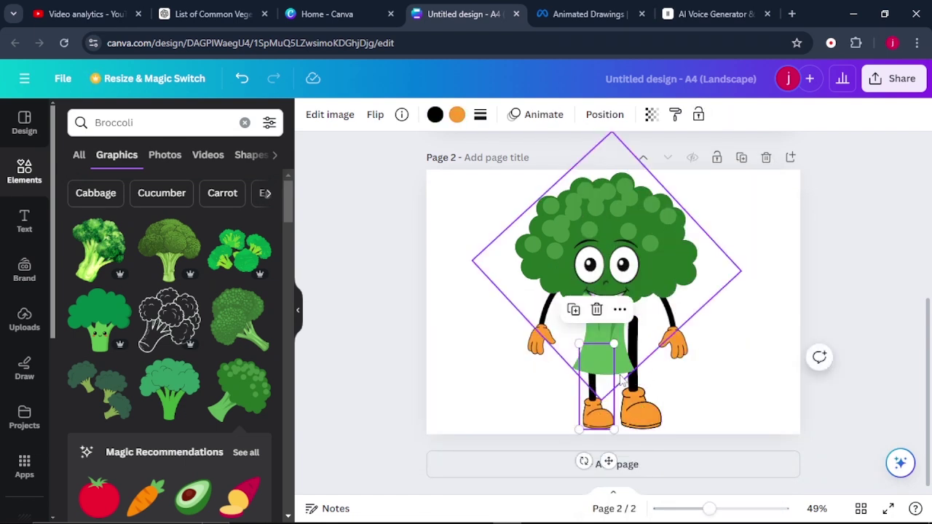
click(644, 338)
drag(658, 341, 626, 399)
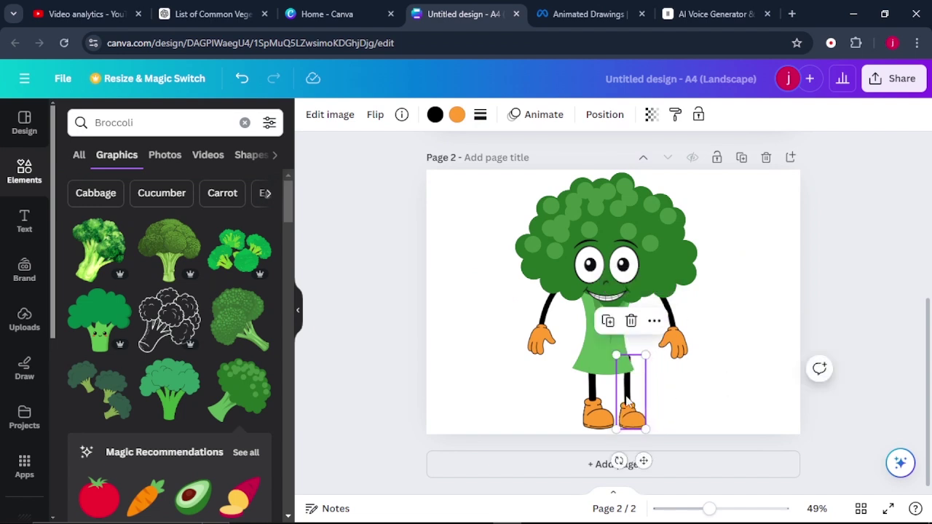
click(650, 367)
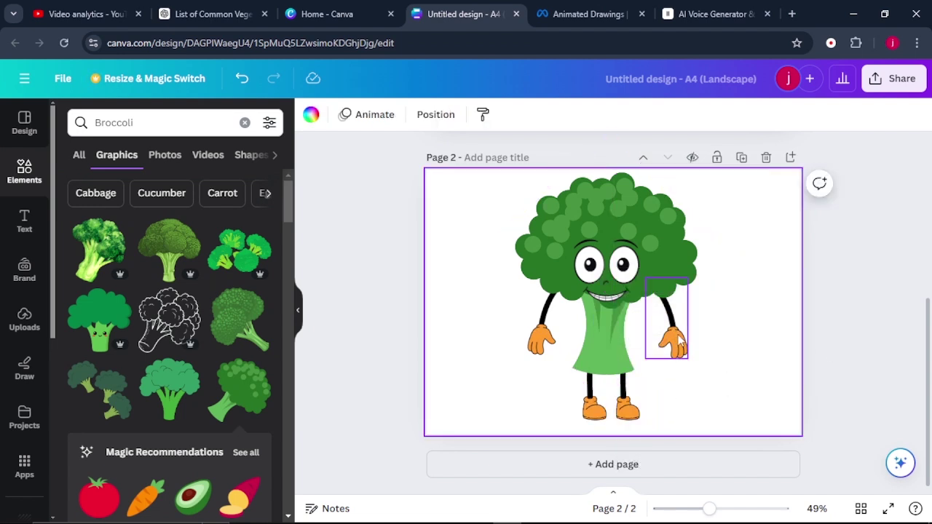
Step: Move the broccoli's arms in closer to the stem and recolour both hands and both shoes medium green from the document colours
click(655, 354)
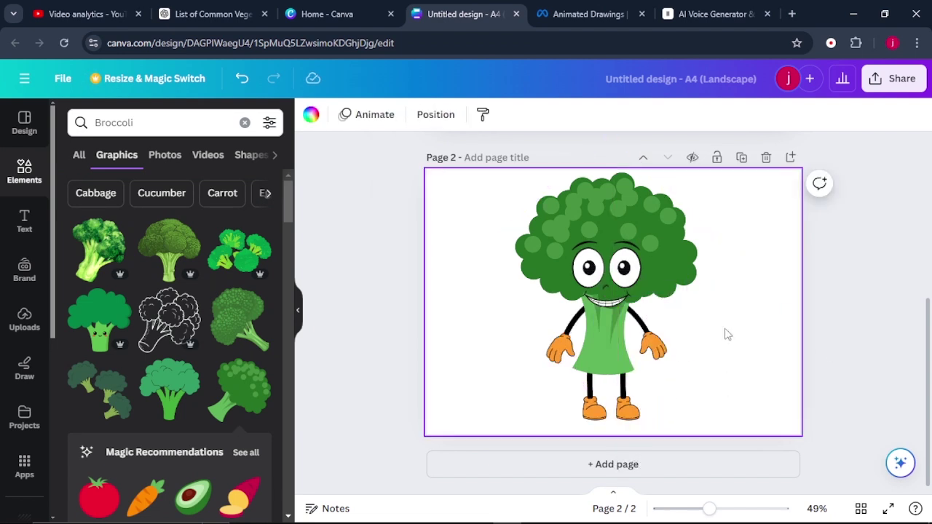
click(654, 351)
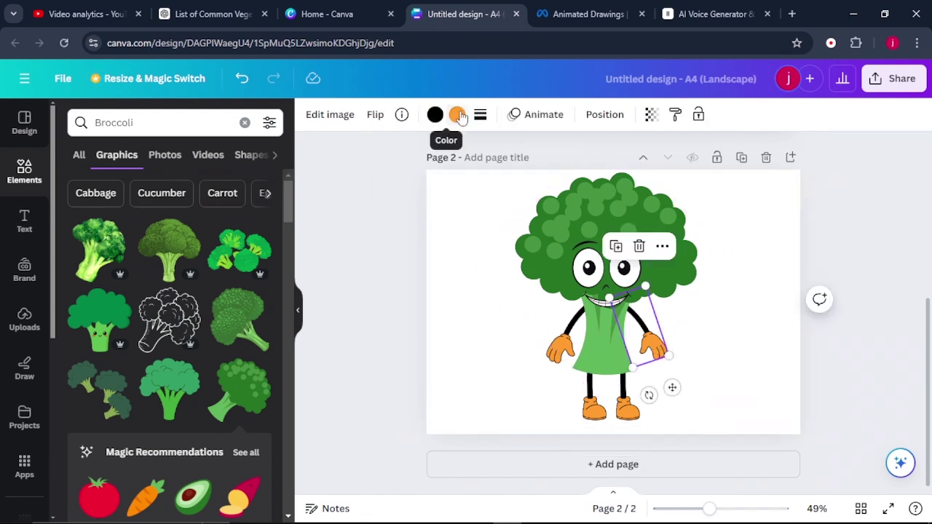
click(456, 115)
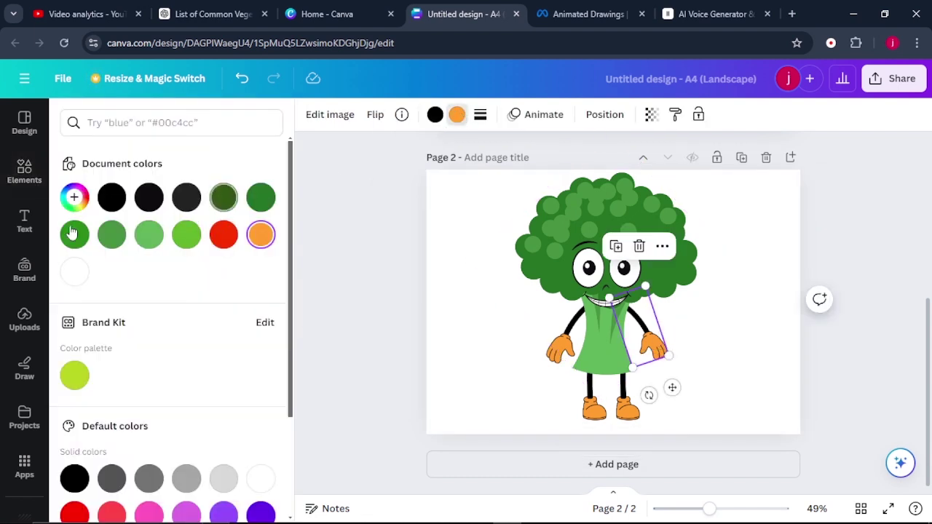
click(112, 235)
key(Tab)
key(Tab)
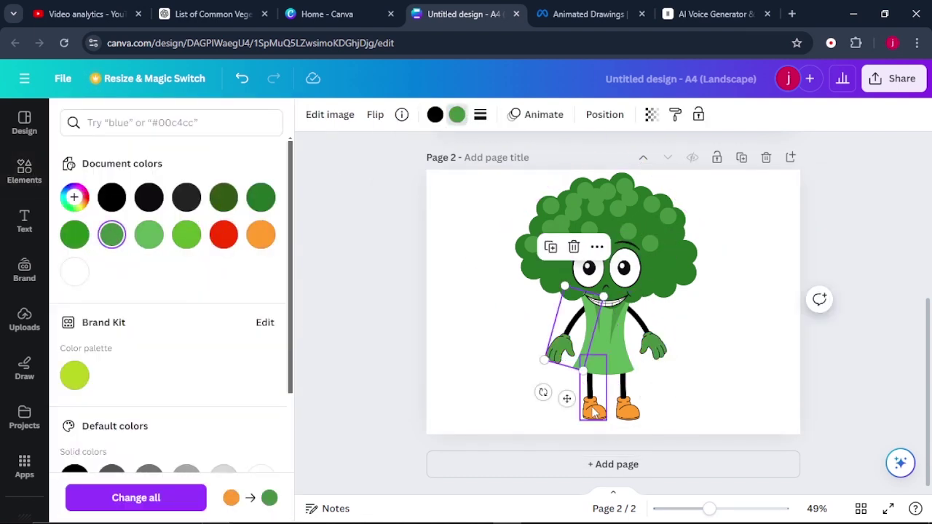
click(111, 234)
click(701, 360)
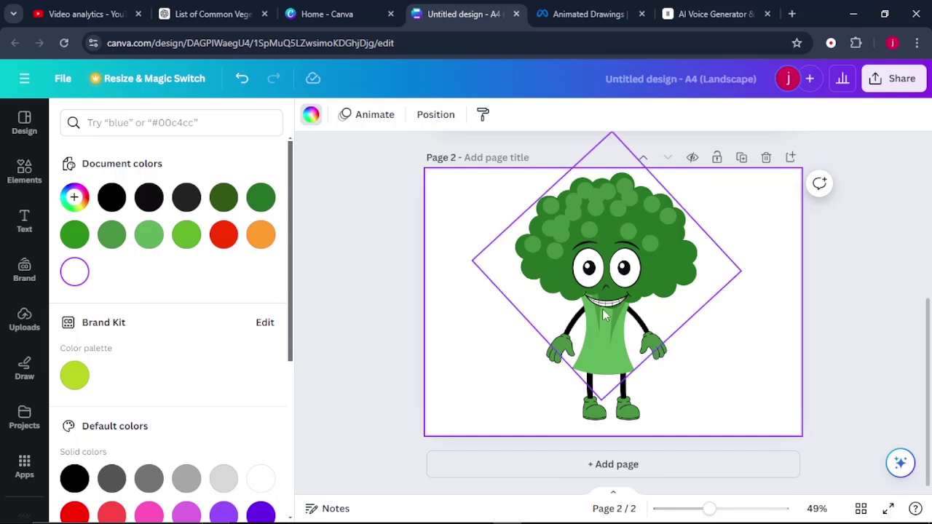
Step: Add a third page, group the broccoli character's parts and place a copy of the group on the new page
click(610, 466)
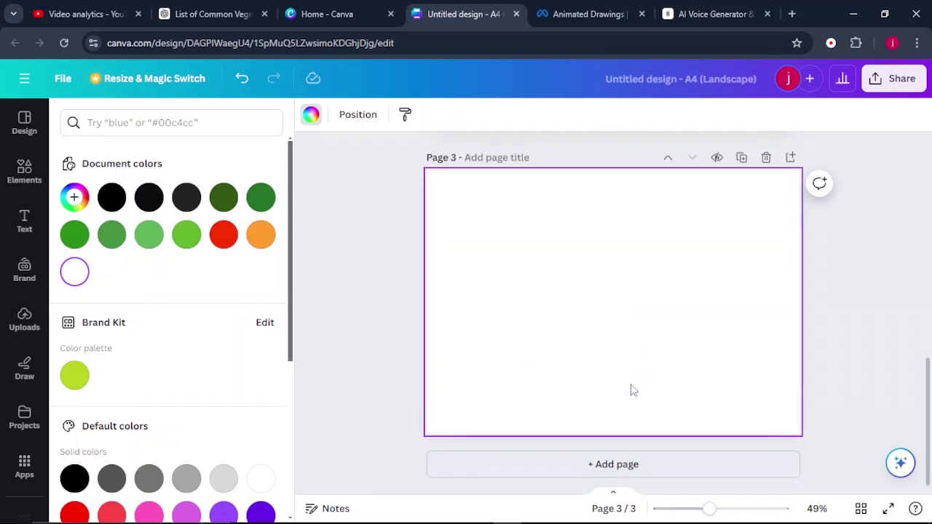
scroll(631, 389, up, 3)
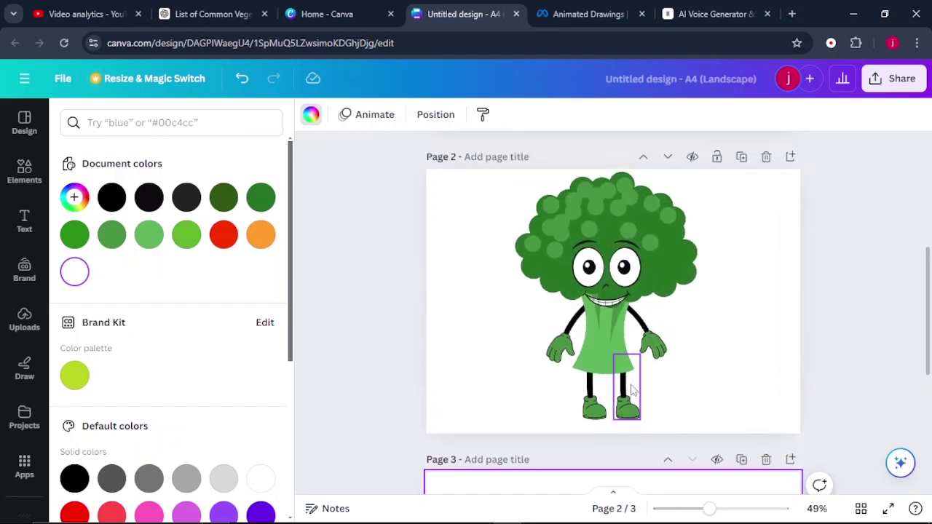
drag(479, 251, 712, 458)
click(571, 204)
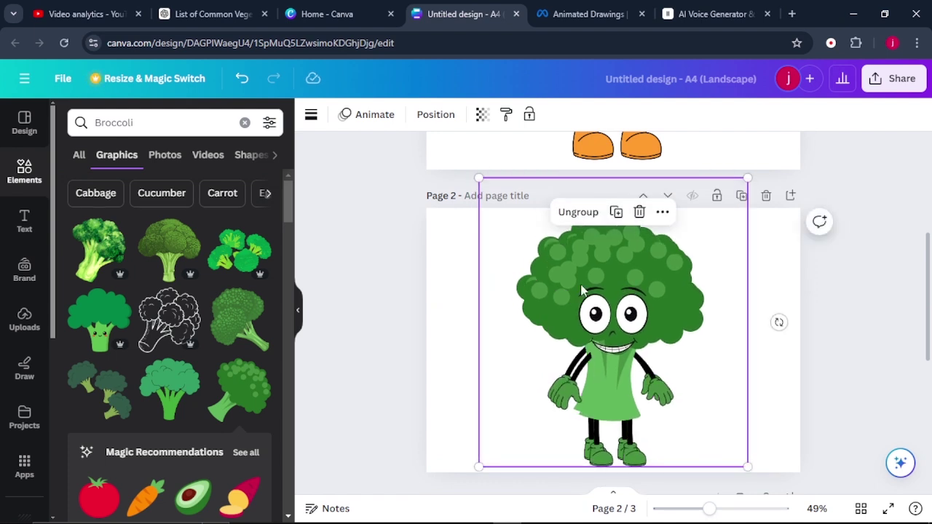
scroll(581, 291, down, 3)
drag(597, 227, 600, 481)
scroll(602, 422, down, 3)
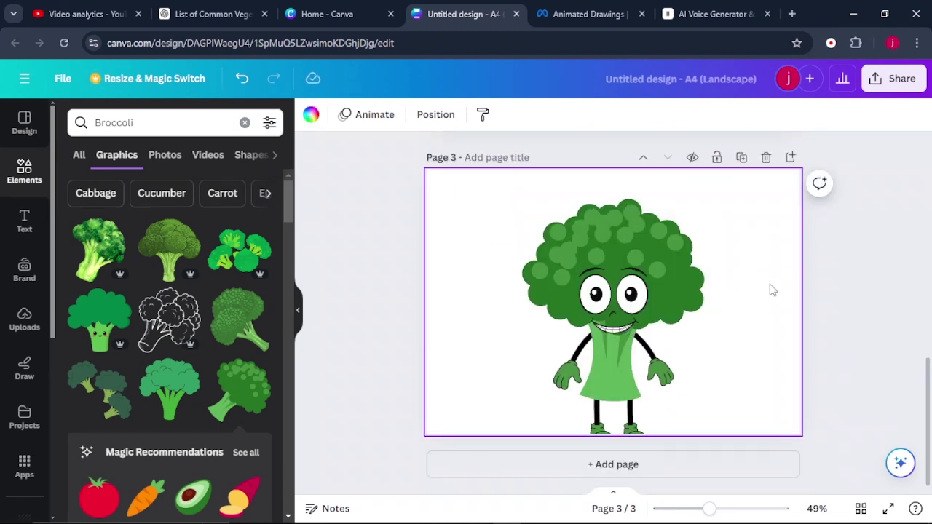
click(606, 313)
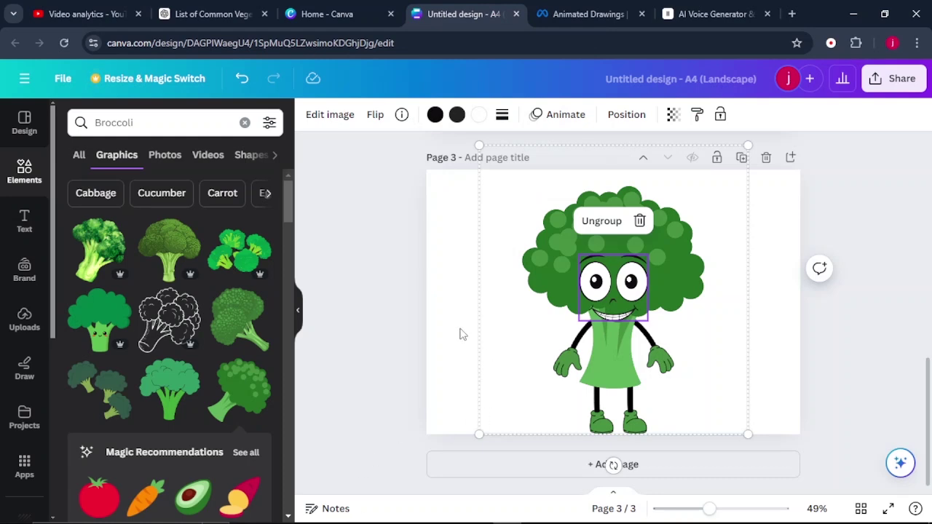
Step: Check the vegetable script in ChatGPT for the next vegetables and return to Canva to review the finished character pages
click(208, 14)
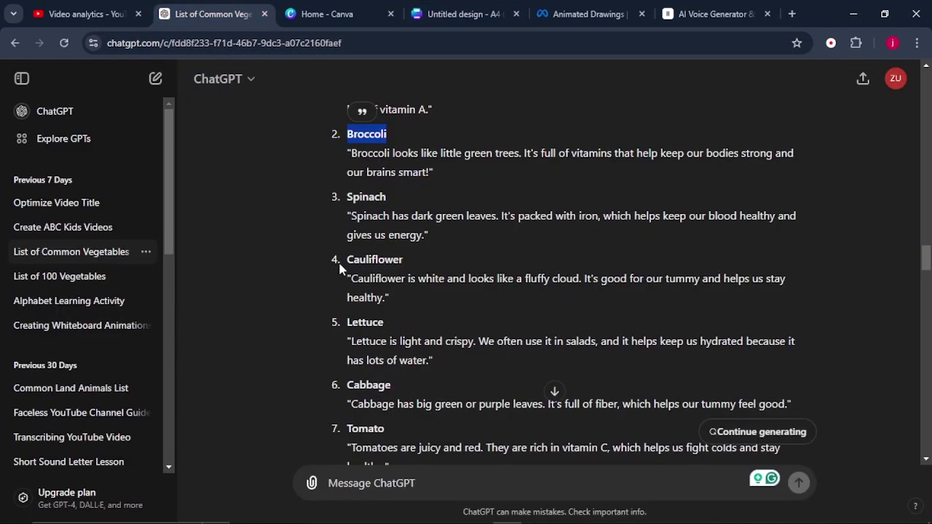
click(453, 14)
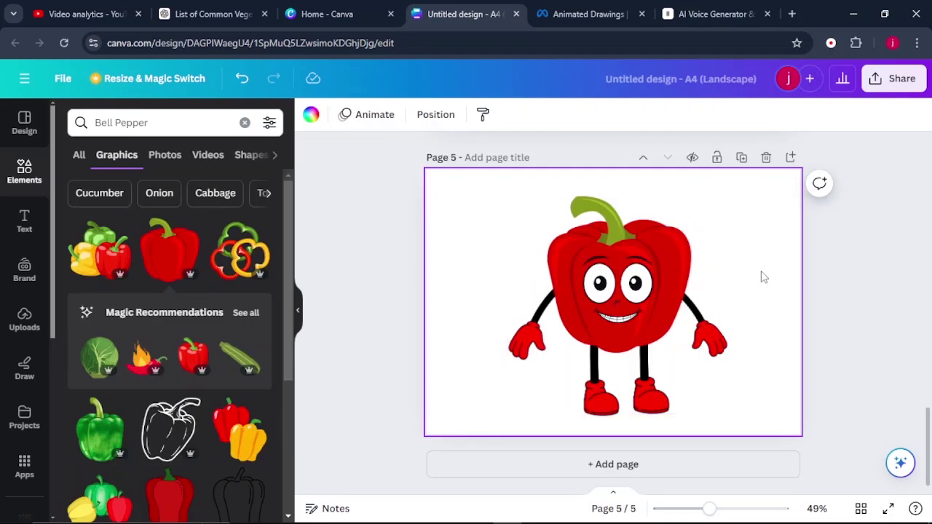
scroll(761, 275, up, 8)
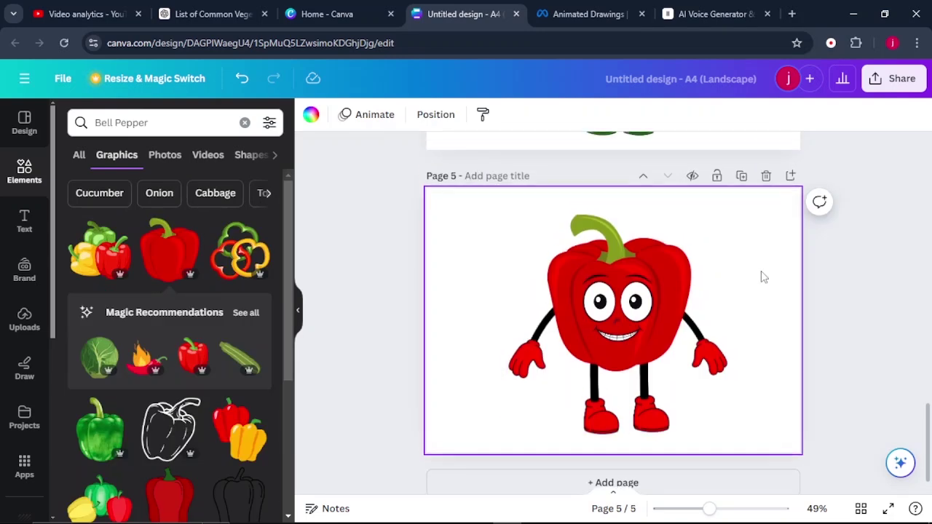
scroll(761, 275, up, 6)
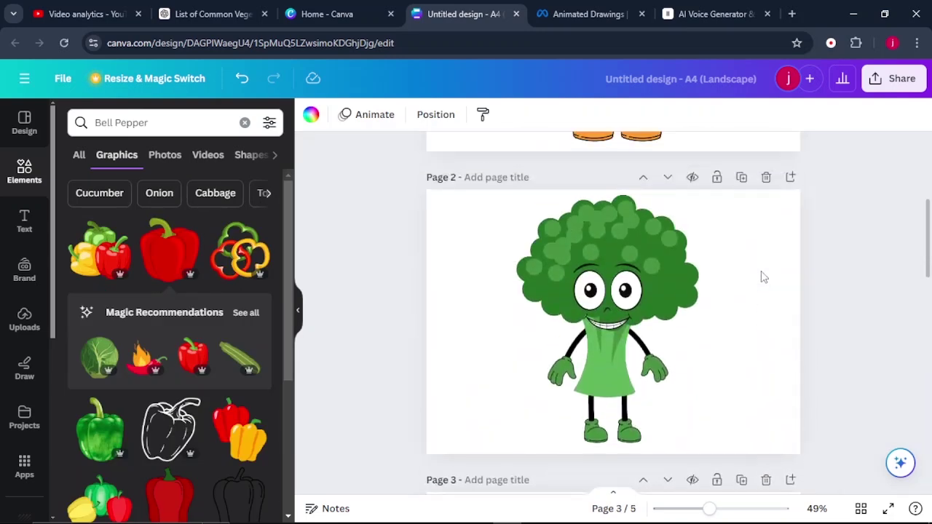
Step: Download all five character pages as PNG images and close the sharing options
click(895, 78)
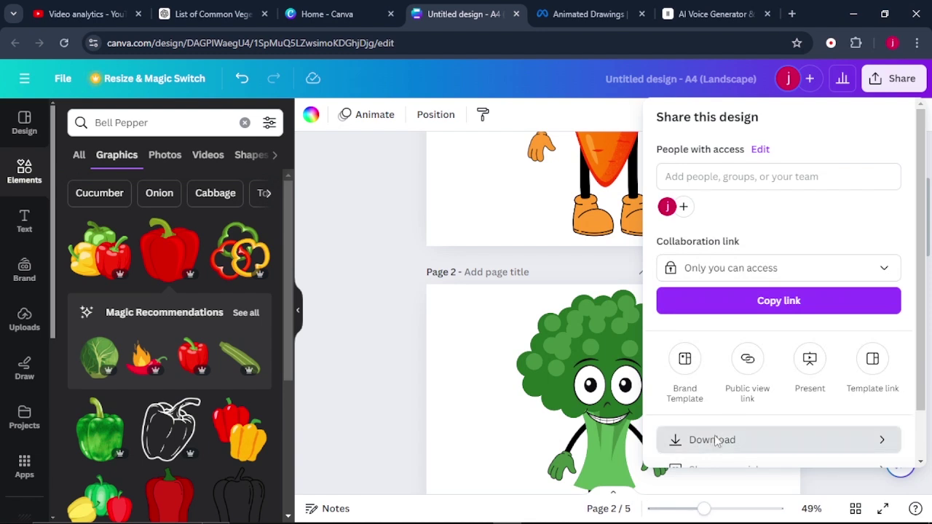
click(716, 441)
click(758, 394)
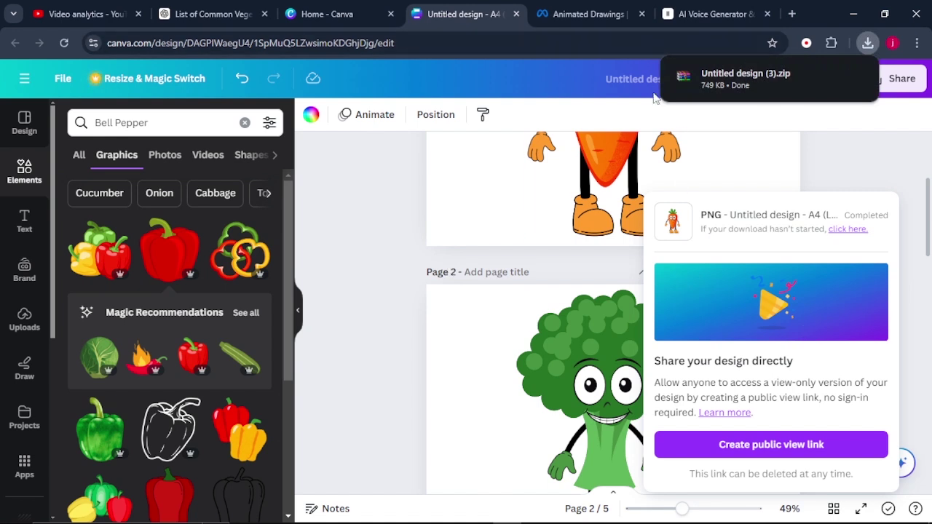
mouse_move(691, 84)
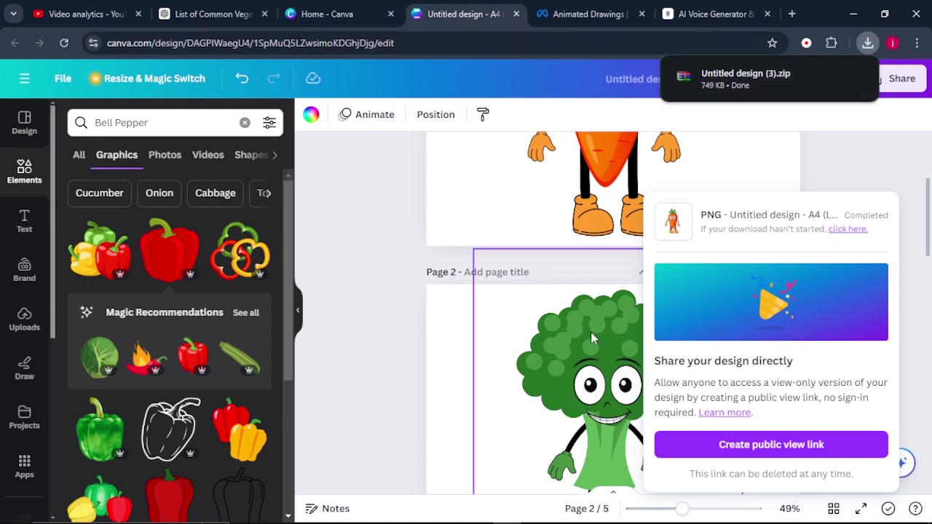
click(410, 299)
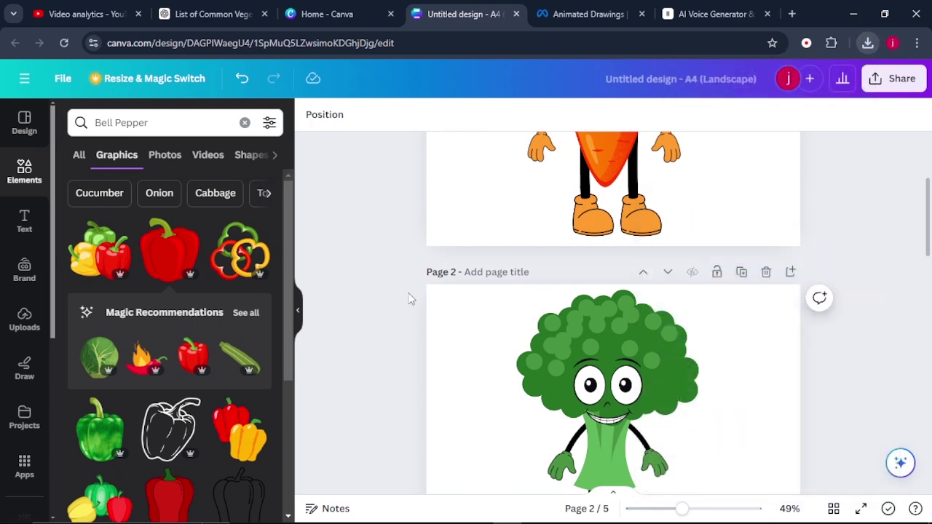
Step: Switch to Animated Drawings and upload the carrot image 1 from New folder in Downloads
click(567, 18)
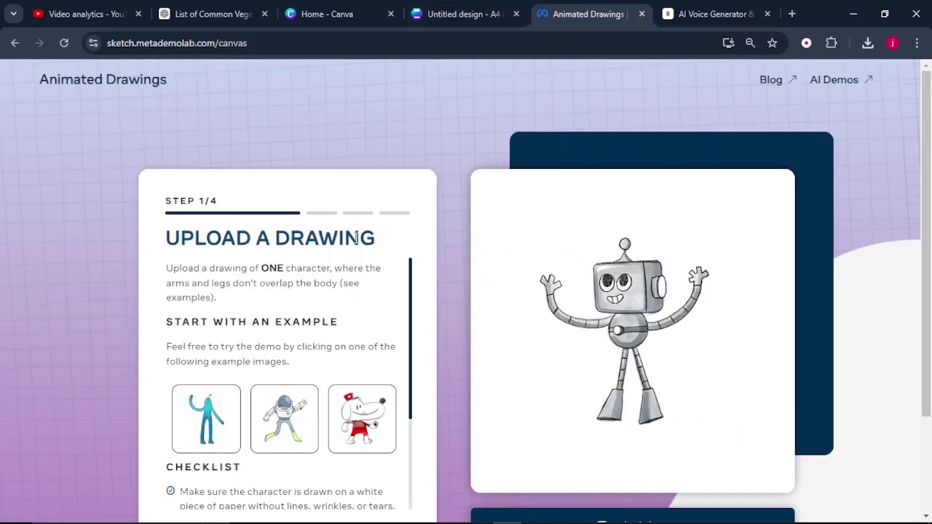
scroll(358, 244, down, 2)
scroll(358, 244, up, 2)
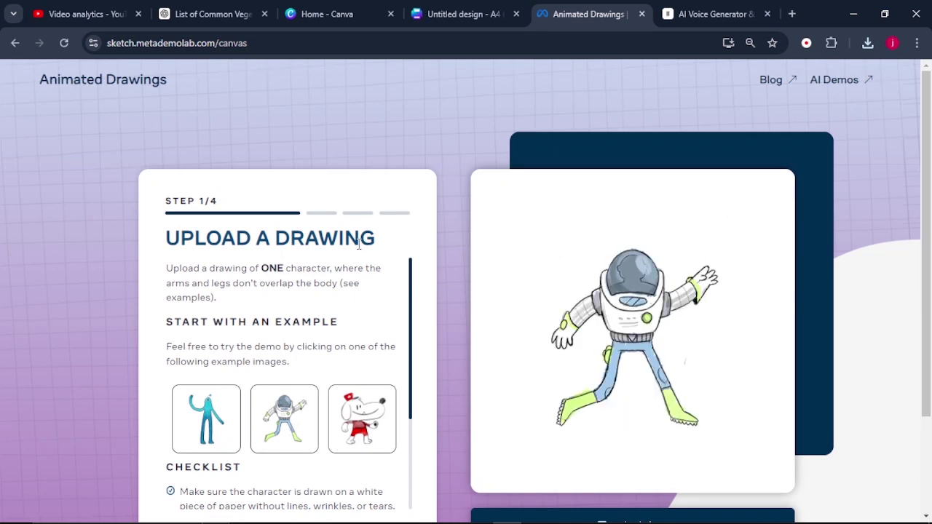
scroll(358, 245, down, 1)
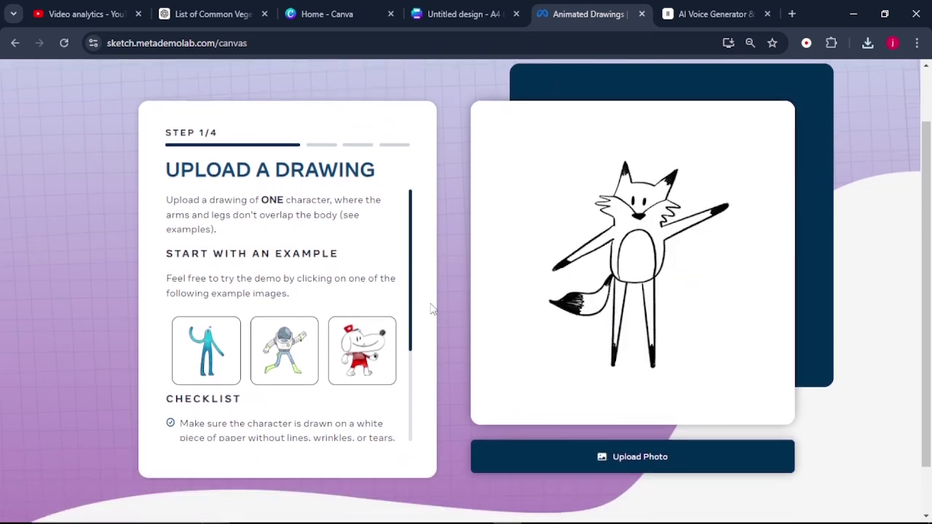
click(631, 467)
click(195, 108)
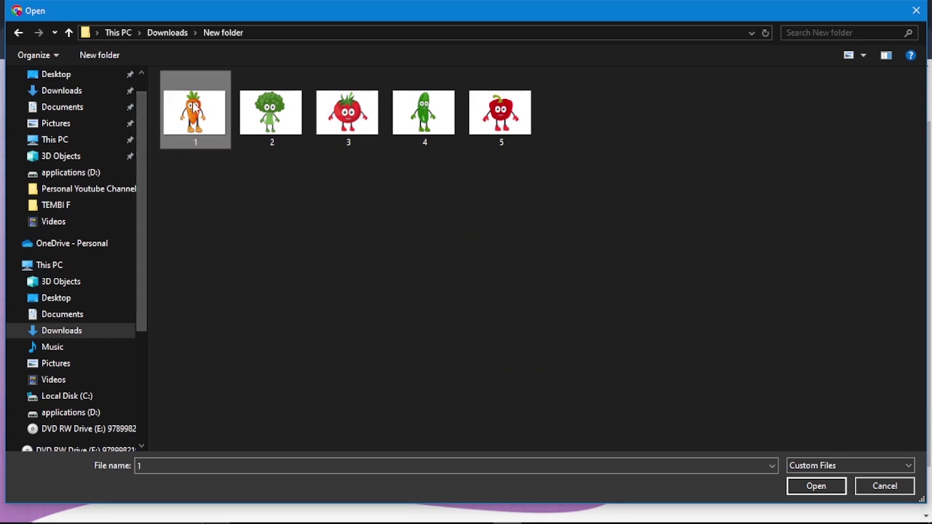
click(817, 485)
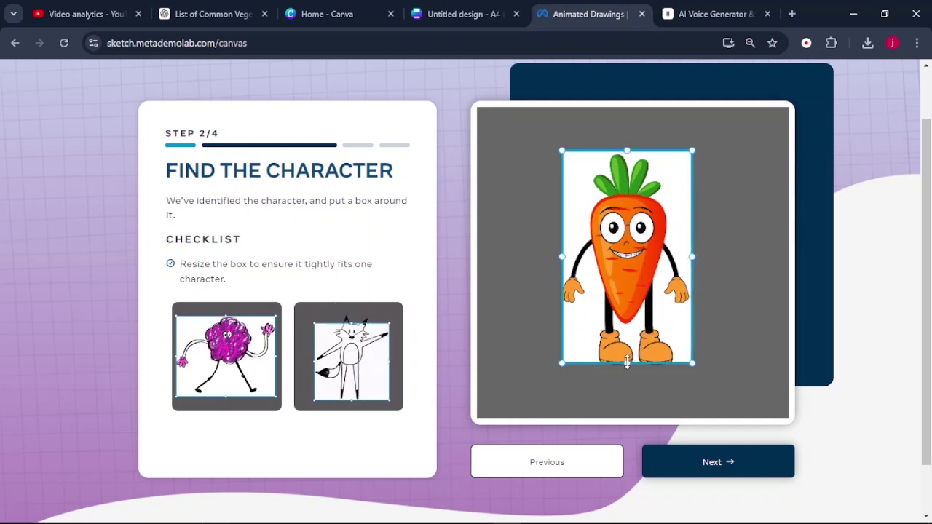
Step: Fit the character box around the whole carrot, including both hands, and accept the suggested highlight mask and joints
drag(585, 269, 574, 270)
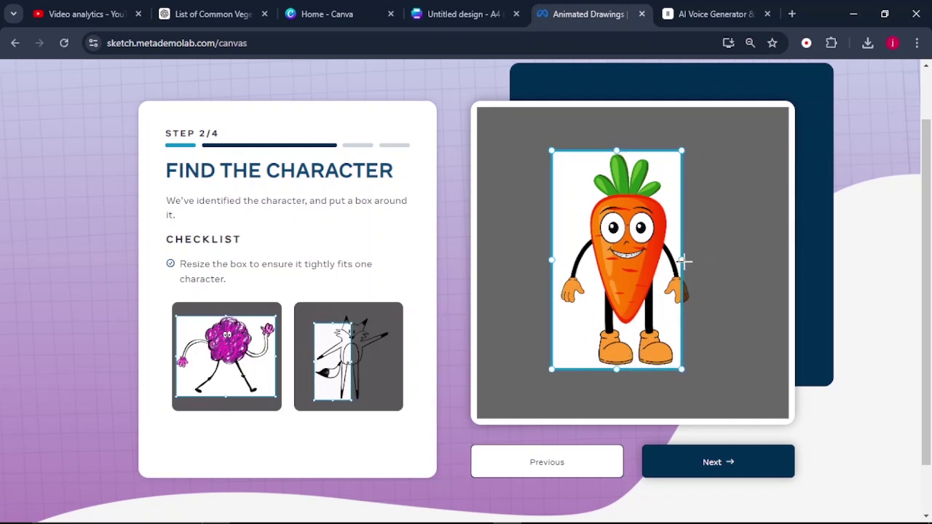
drag(682, 260, 695, 260)
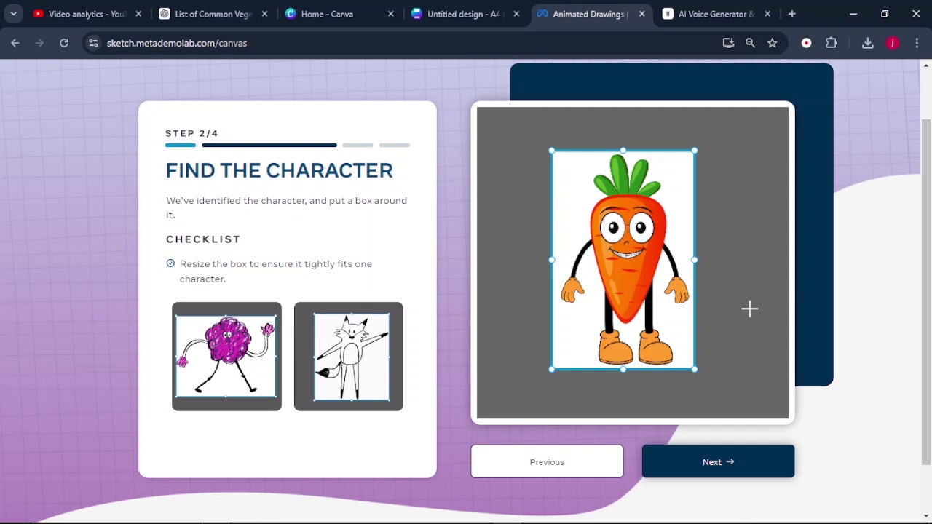
click(730, 467)
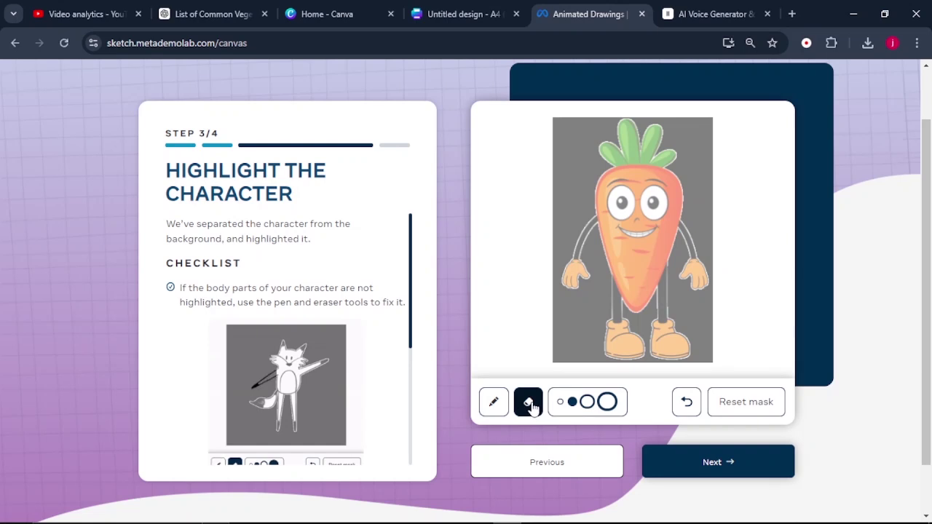
click(706, 474)
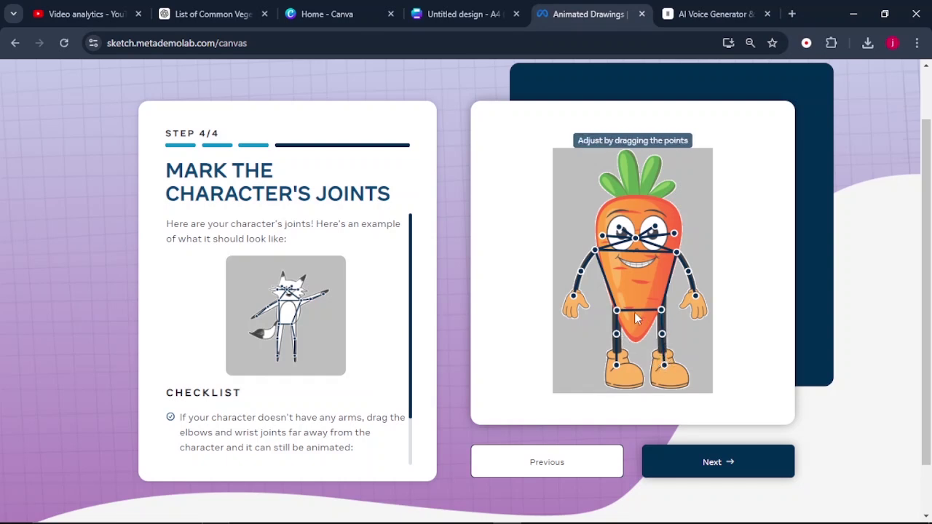
click(709, 462)
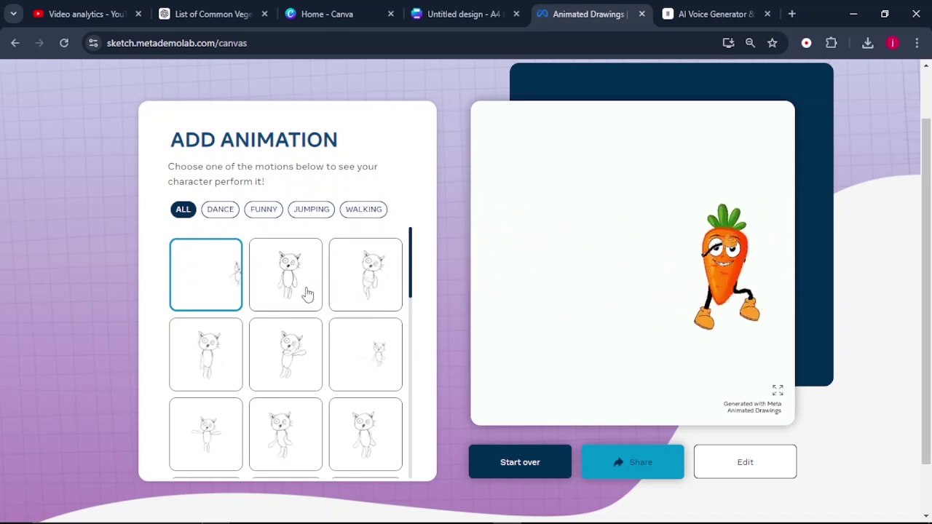
Step: Apply the first walking motion to the carrot and open its animation in full screen
click(360, 212)
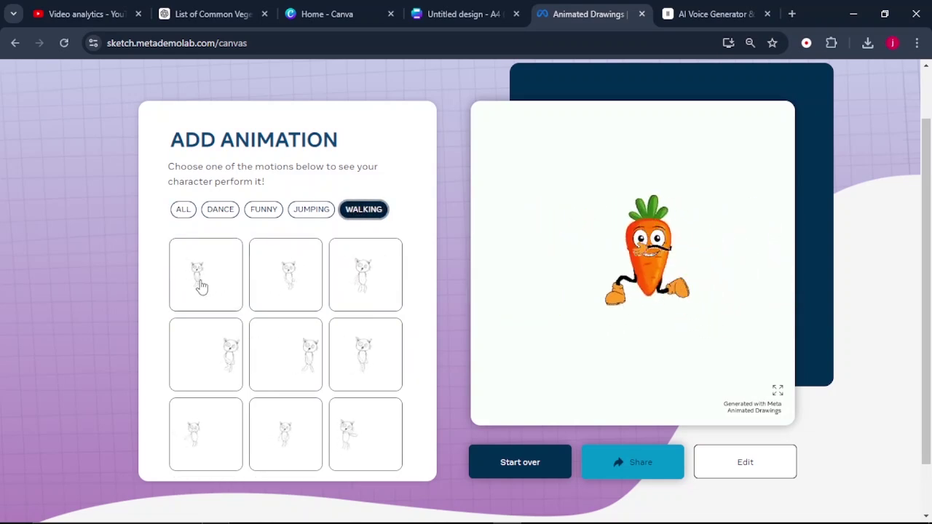
scroll(219, 295, up, 1)
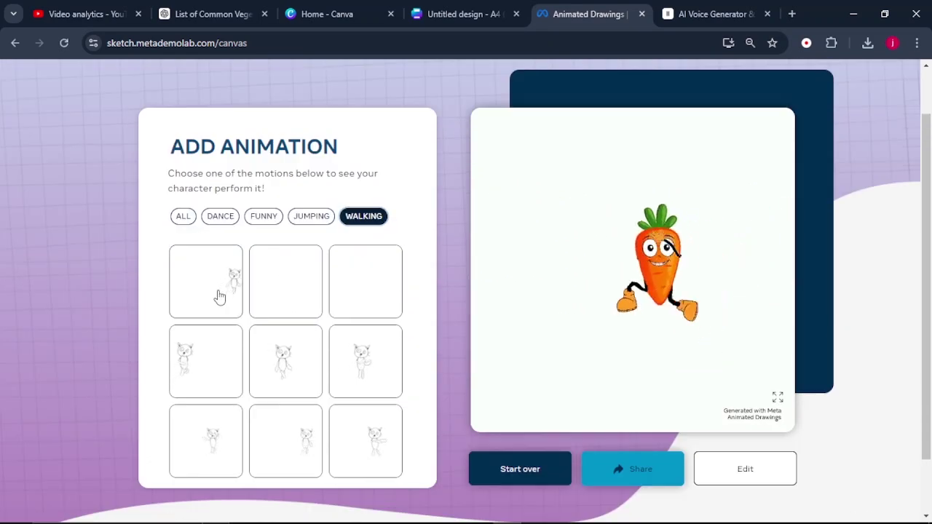
click(218, 295)
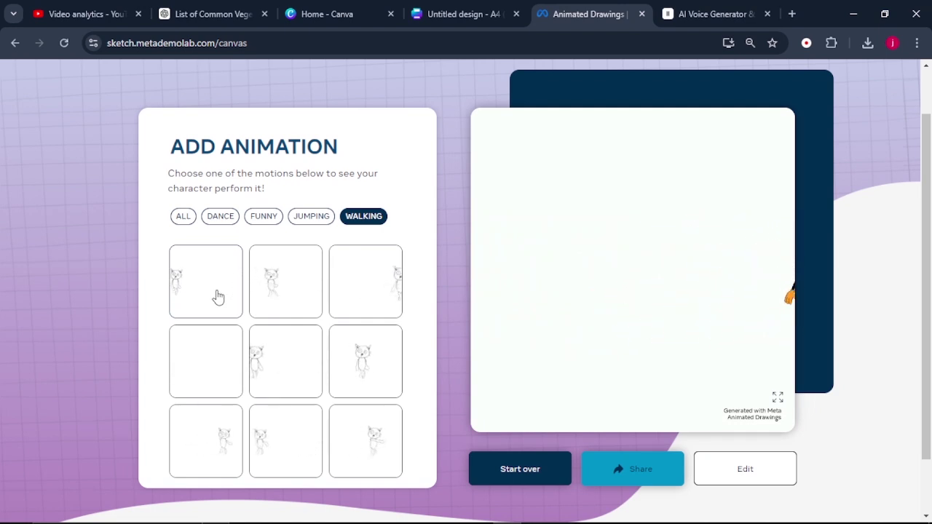
click(217, 297)
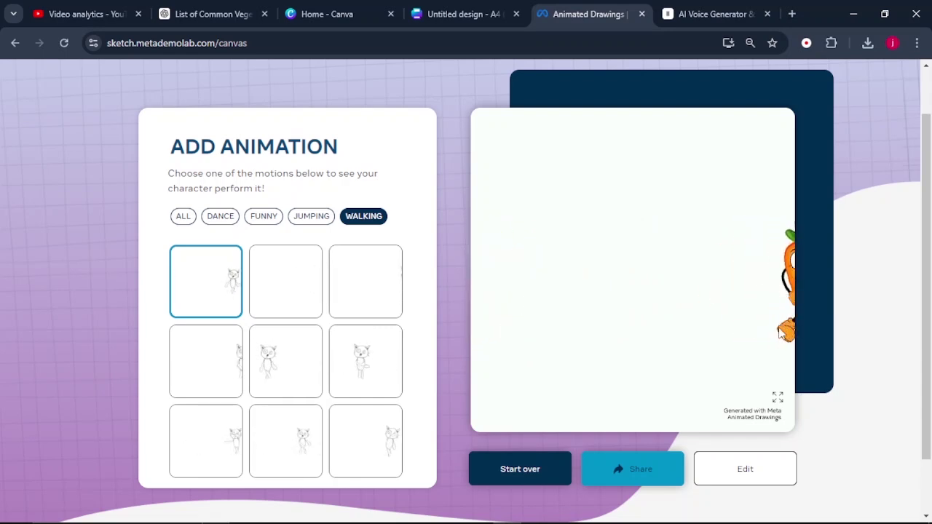
scroll(781, 333, down, 1)
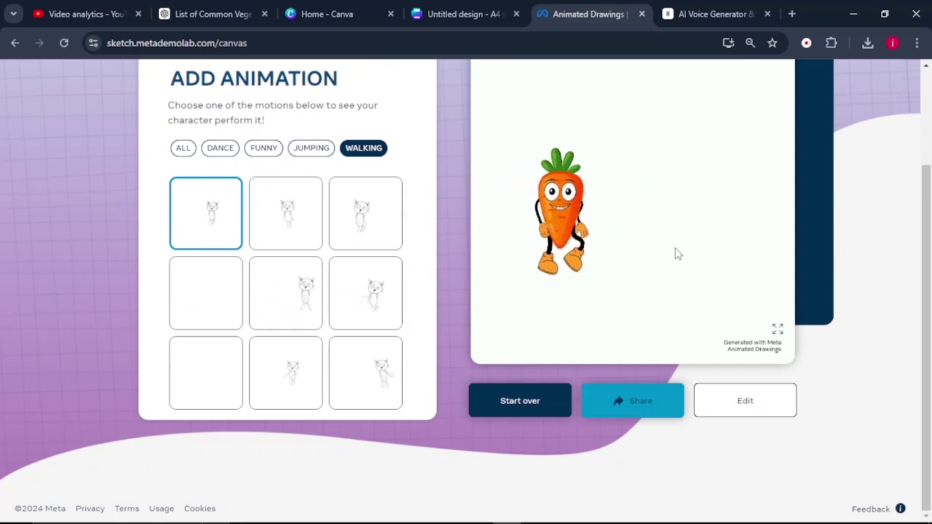
scroll(677, 253, up, 1)
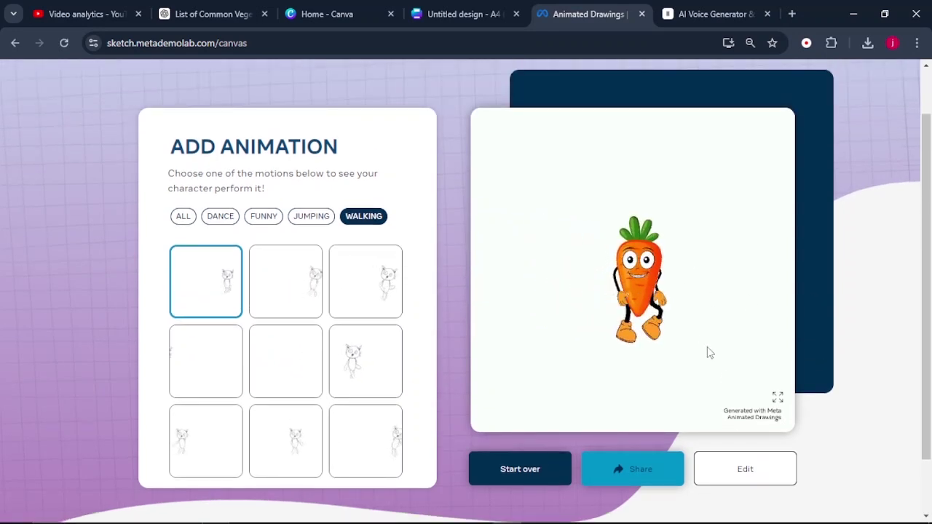
click(778, 397)
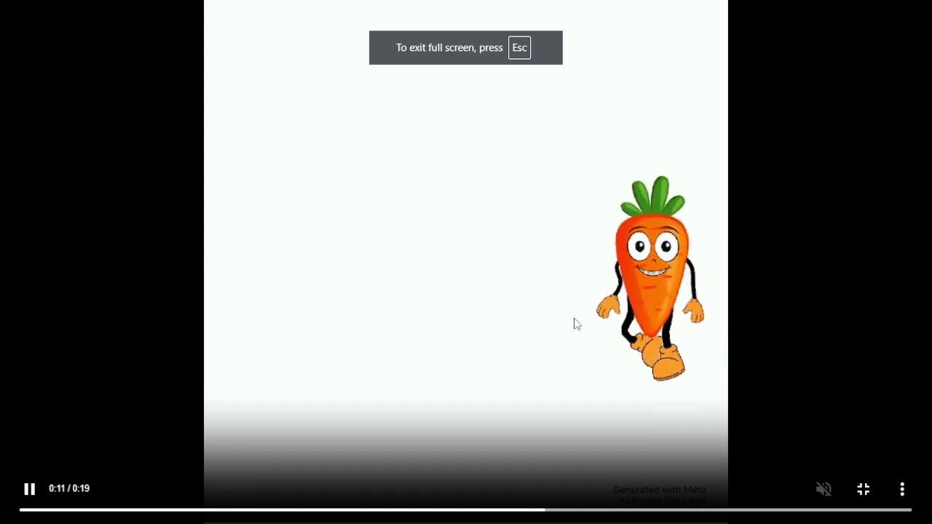
Step: Download the carrot's walking animation and exit full screen
click(902, 492)
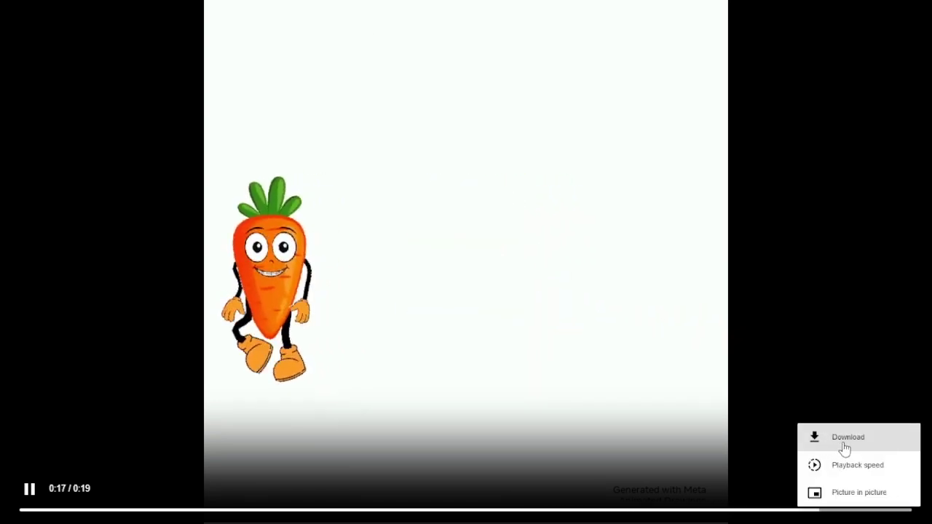
click(844, 448)
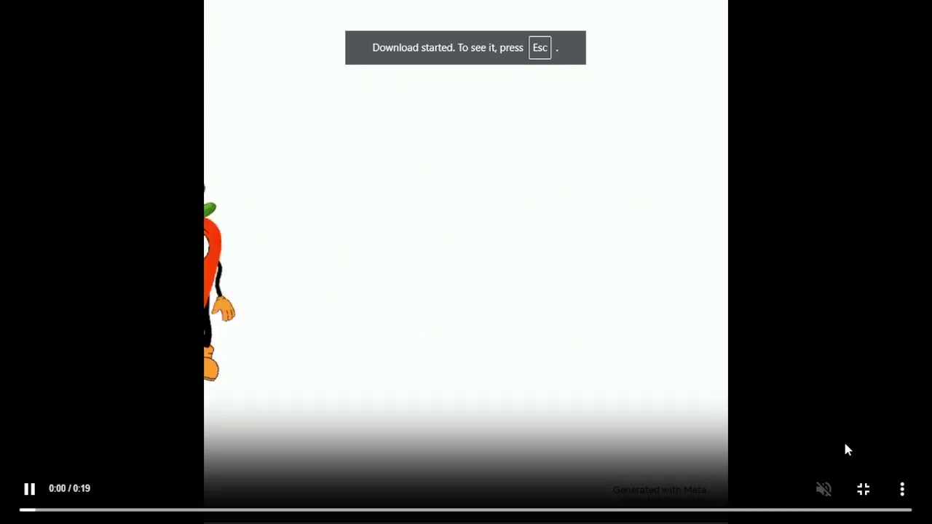
key(Escape)
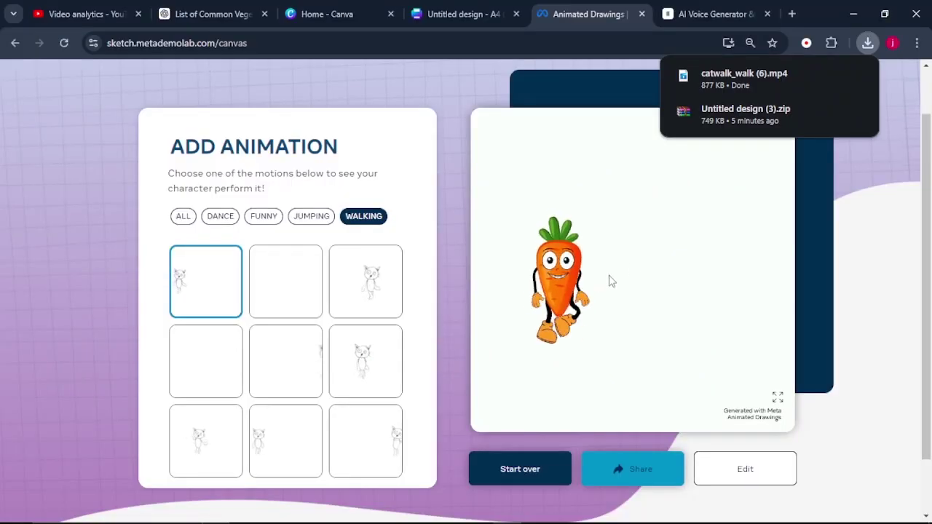
Step: Start over with a new drawing and upload the broccoli character image
click(515, 471)
click(616, 475)
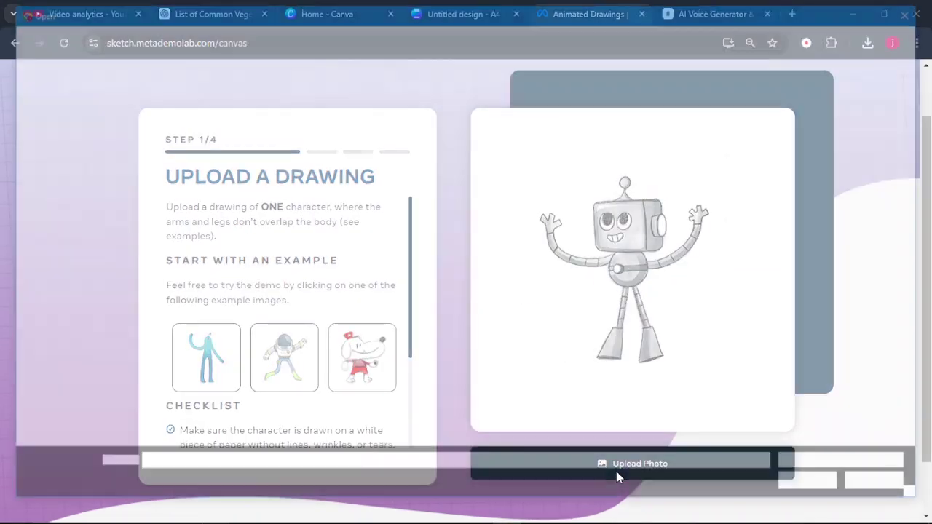
click(816, 486)
click(680, 464)
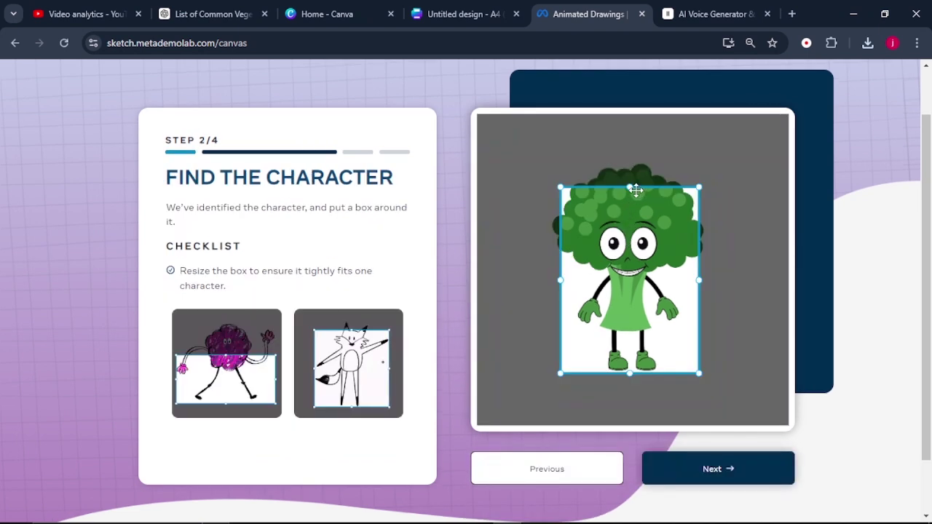
Step: Fit the character box around the whole broccoli, including its crown, and accept the suggested highlight mask and joints
drag(630, 187, 630, 166)
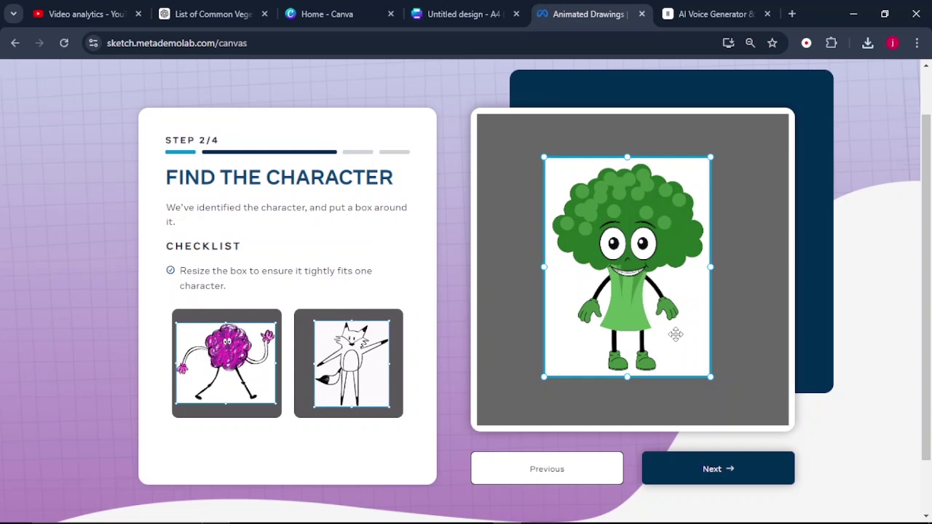
click(716, 472)
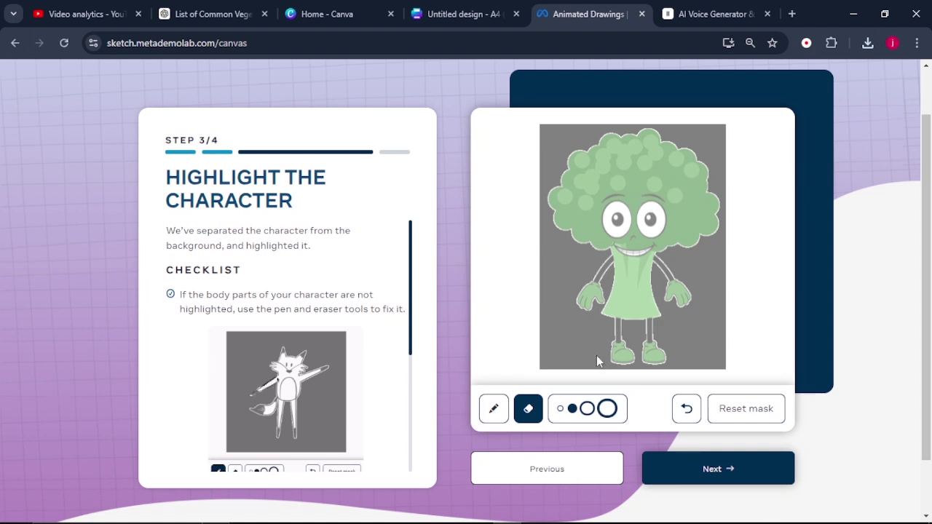
click(717, 472)
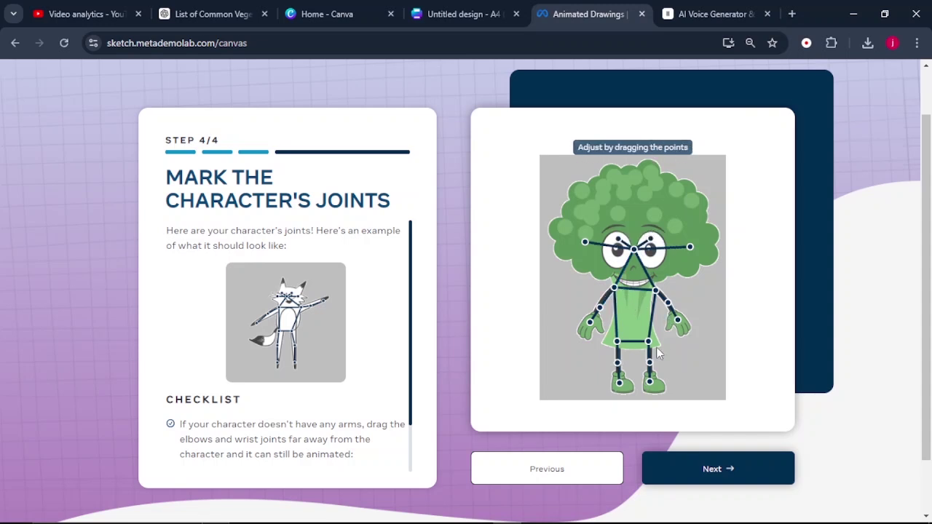
click(711, 471)
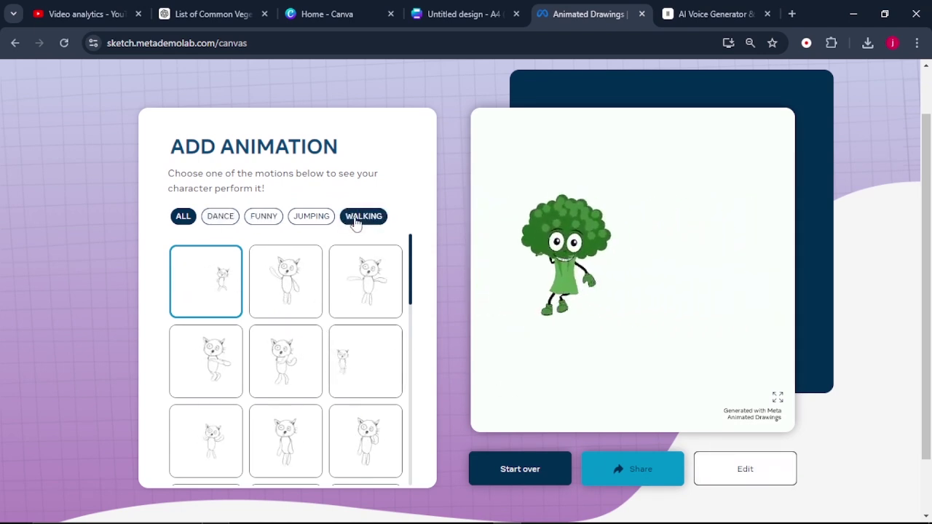
Step: Browse the motions, keep the preselected first one for the broccoli, and download its animation from full screen
scroll(285, 299, down, 3)
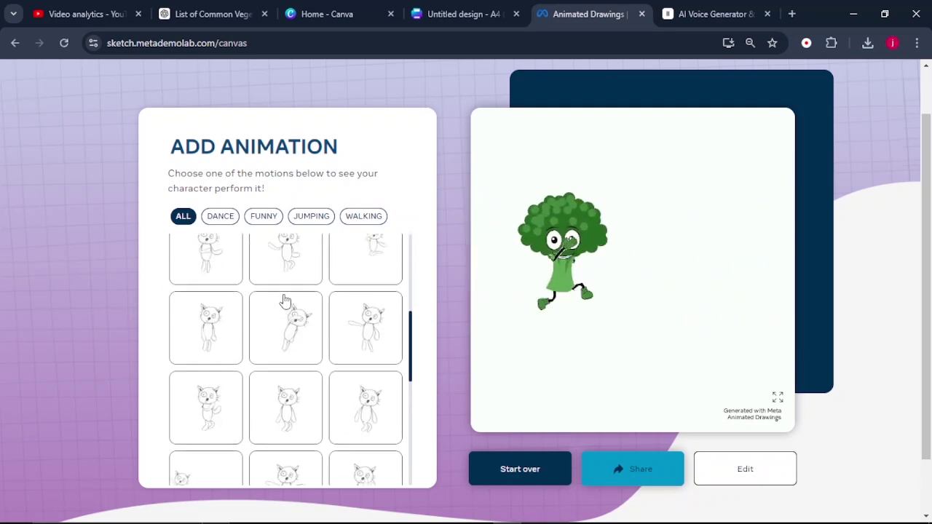
scroll(285, 300, down, 1)
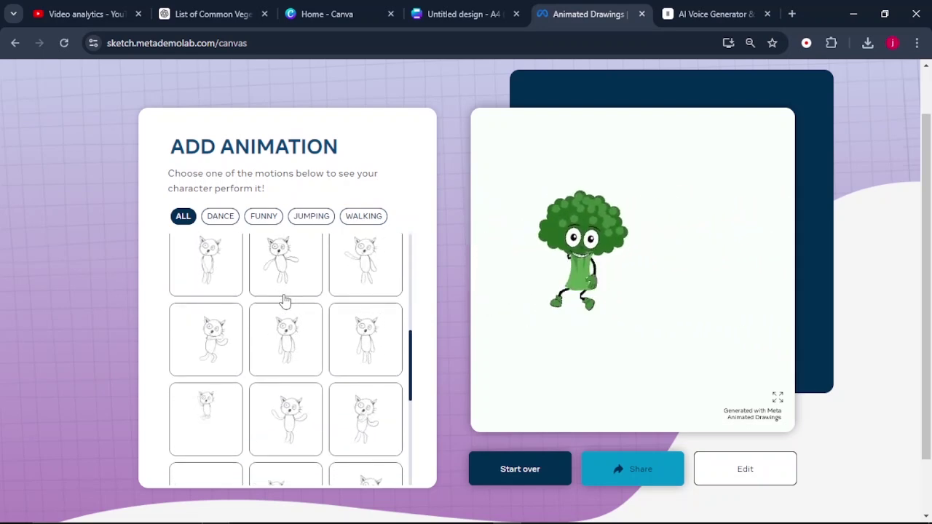
click(777, 397)
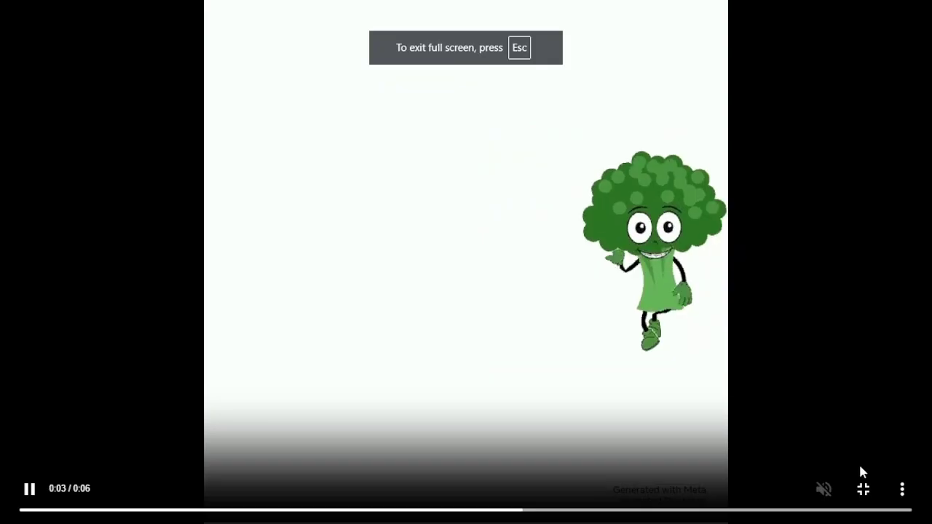
click(903, 490)
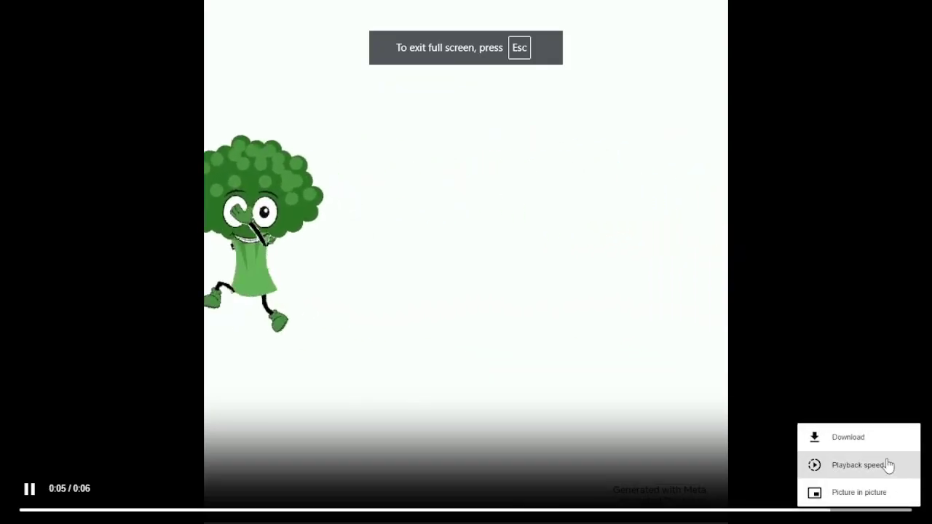
click(868, 443)
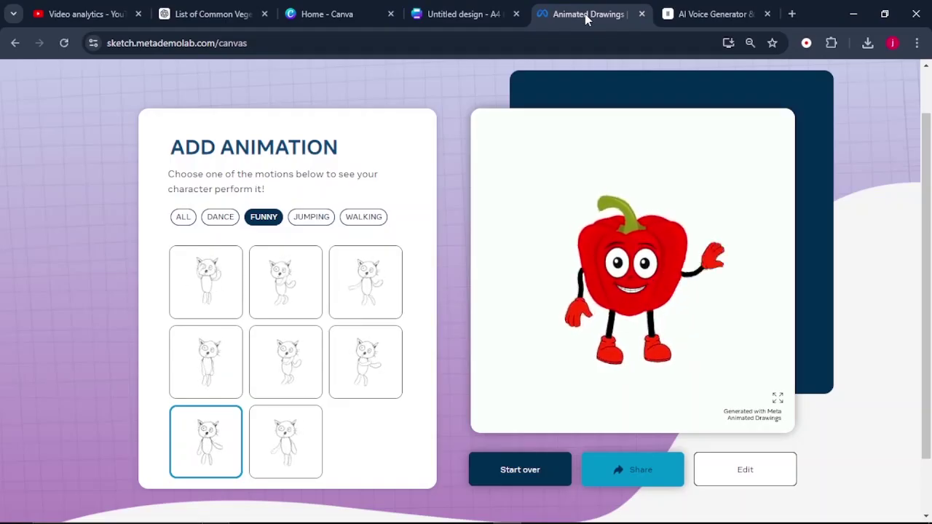
Step: Switch to the ChatGPT vegetable script and copy the teacher's introduction from "Hello, kids!" to "vegetable adventure!"
click(199, 16)
scroll(358, 227, up, 5)
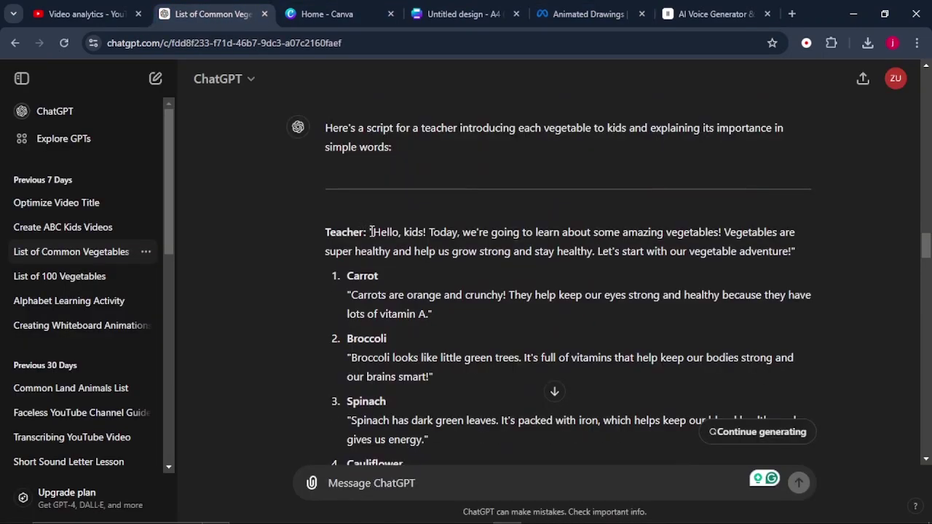
drag(372, 232, 658, 251)
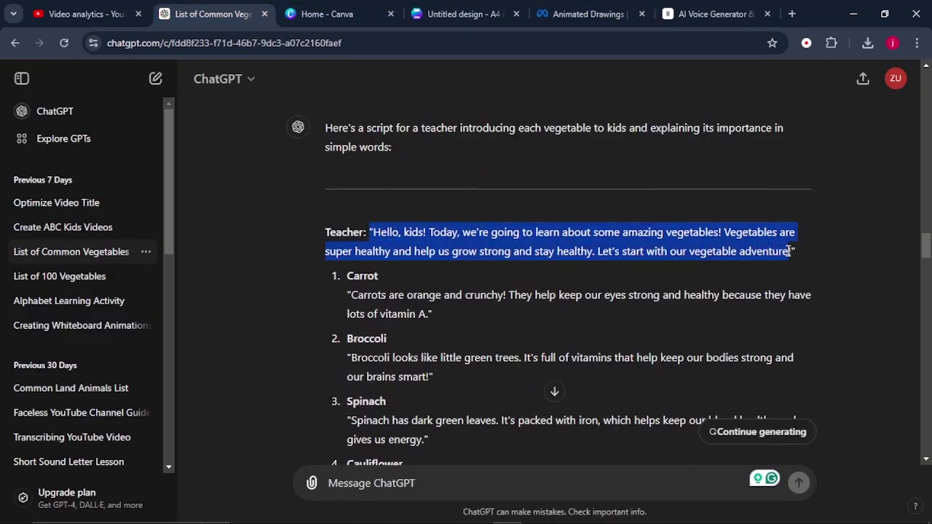
right_click(463, 245)
click(479, 251)
Step: Switch to ElevenLabs, open speech synthesis and paste the teacher's introduction as the text to speak
click(703, 18)
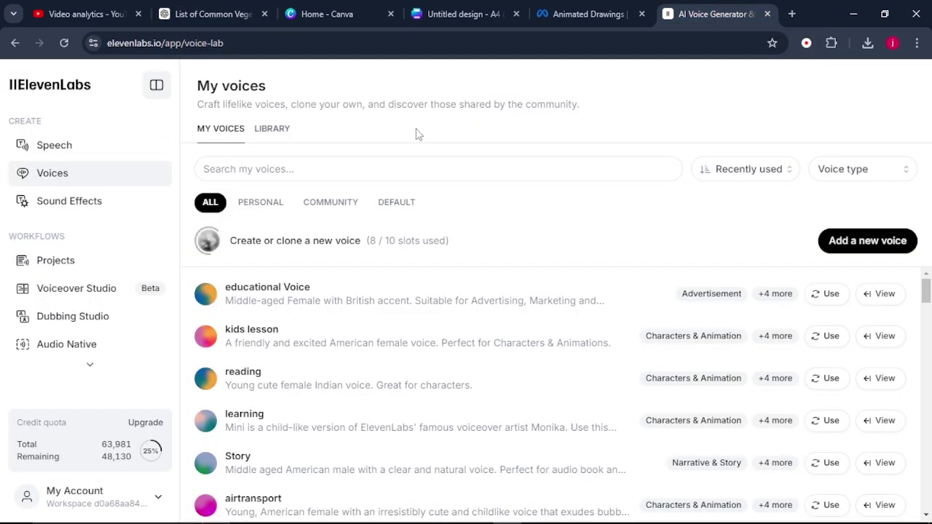
click(70, 153)
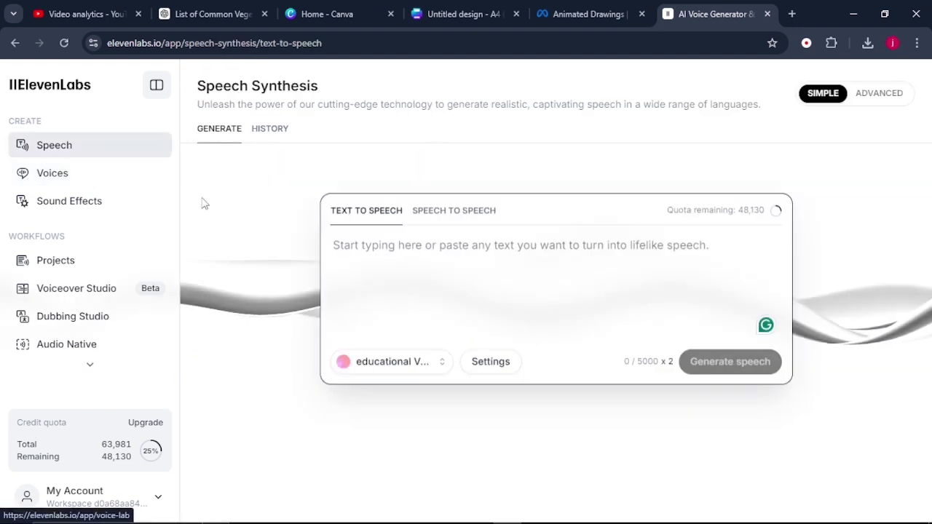
right_click(346, 251)
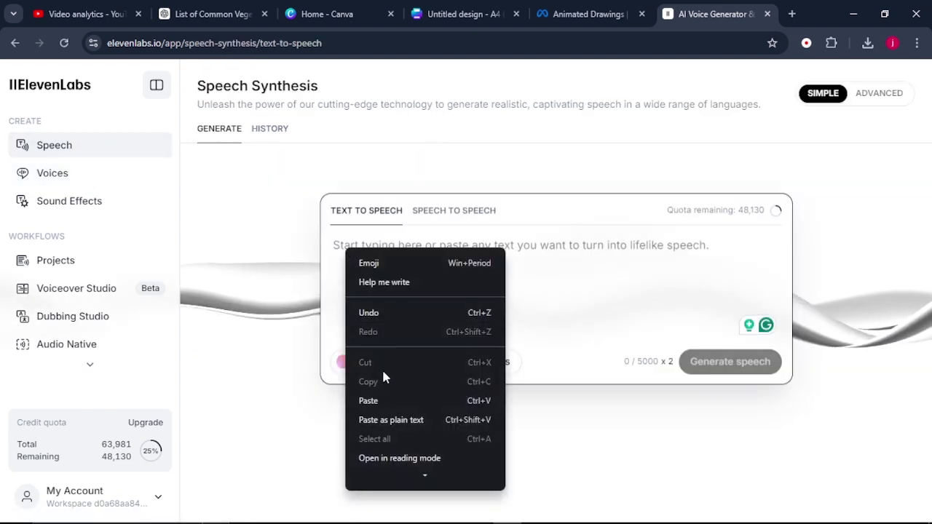
click(387, 401)
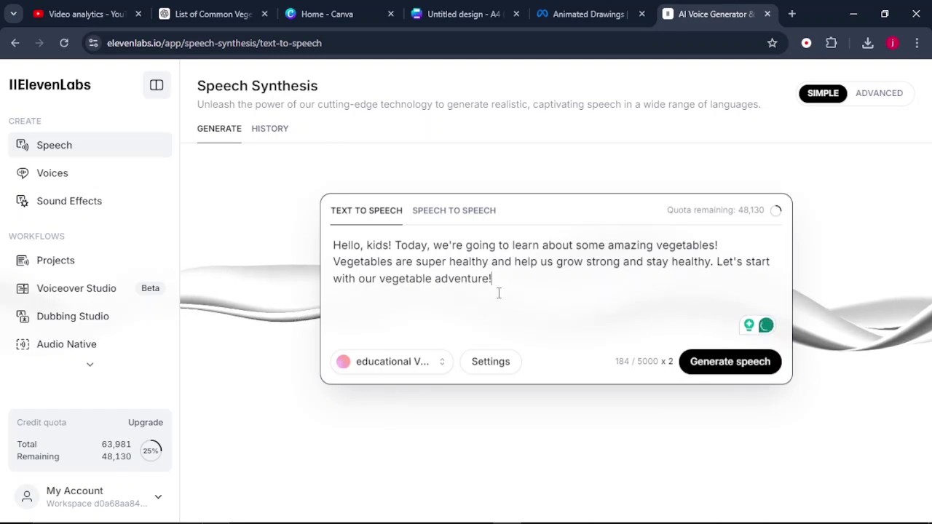
Step: Look through the available professional, cloned, generated and default voices, leaving educational Voice selected
click(400, 363)
scroll(342, 254, down, 1)
scroll(344, 255, down, 1)
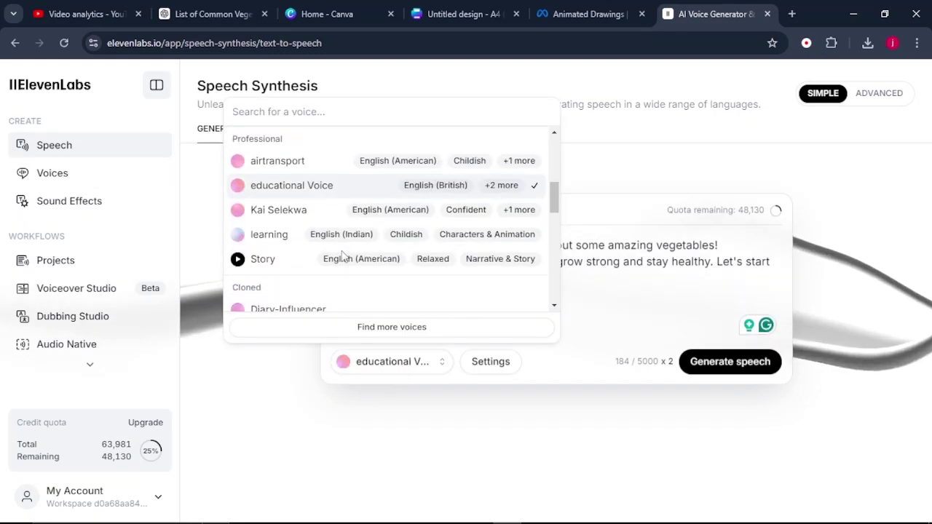
scroll(335, 260, up, 3)
scroll(364, 260, down, 2)
scroll(364, 255, down, 2)
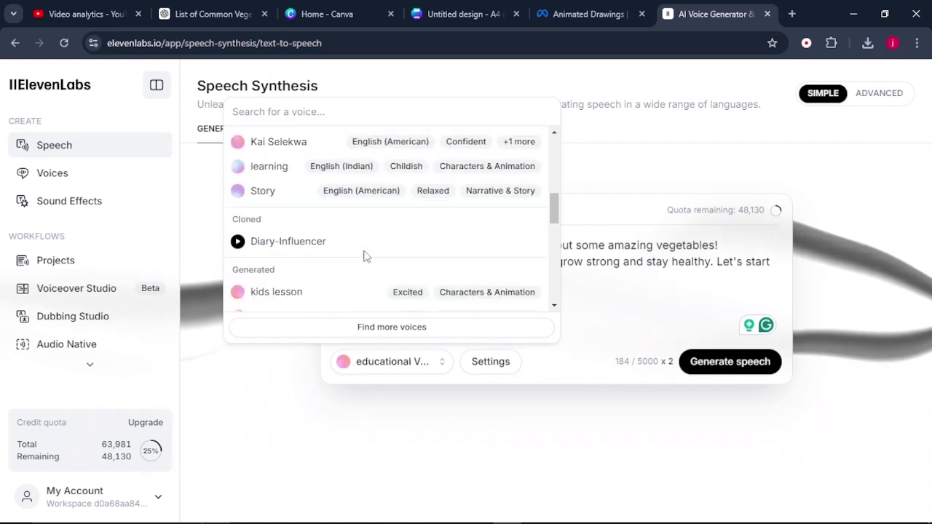
scroll(364, 255, down, 2)
scroll(366, 255, down, 2)
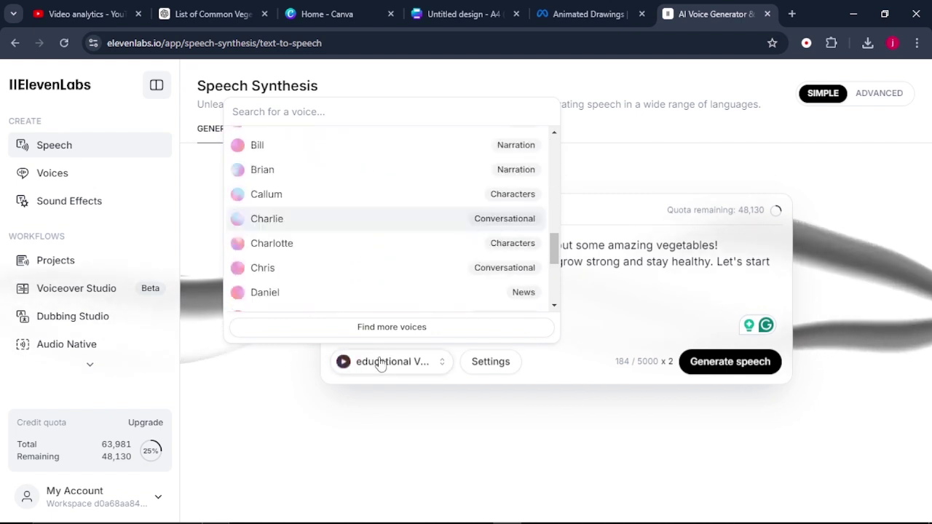
click(379, 364)
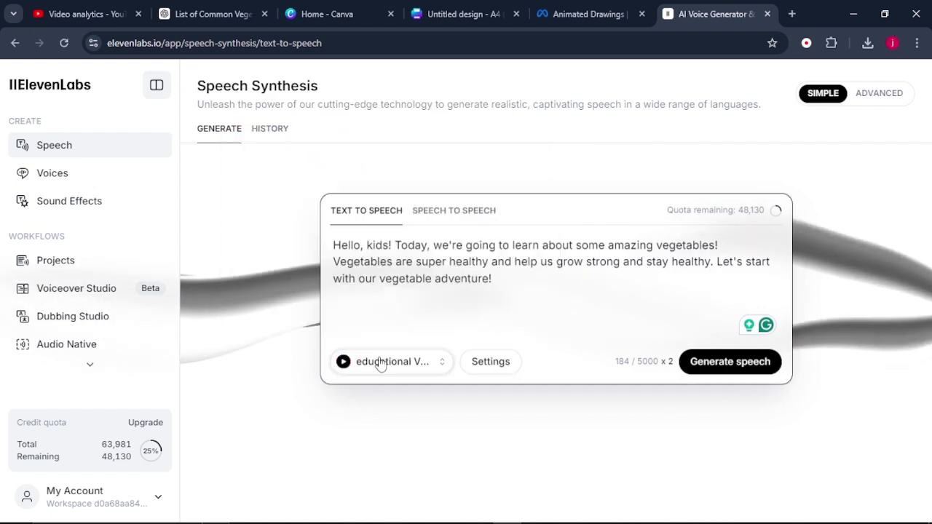
Step: Generate the introduction's speech with educational Voice and download the audio
click(712, 373)
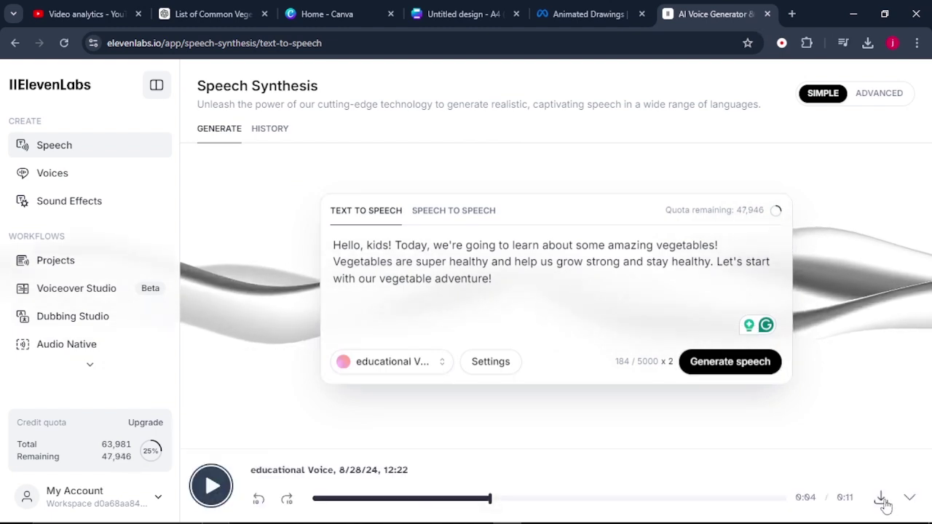
click(882, 500)
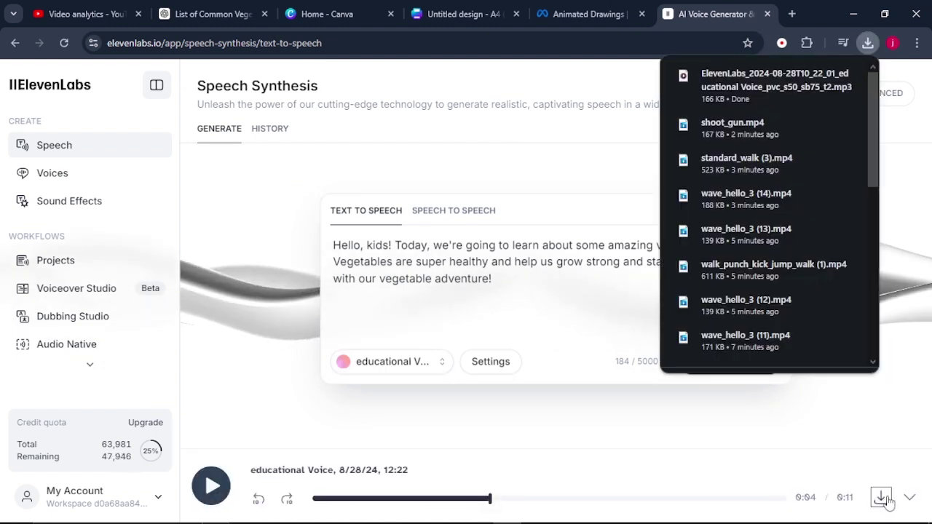
Step: Copy the Carrot heading and description from the ChatGPT script and replace the ElevenLabs introduction text with them
click(235, 12)
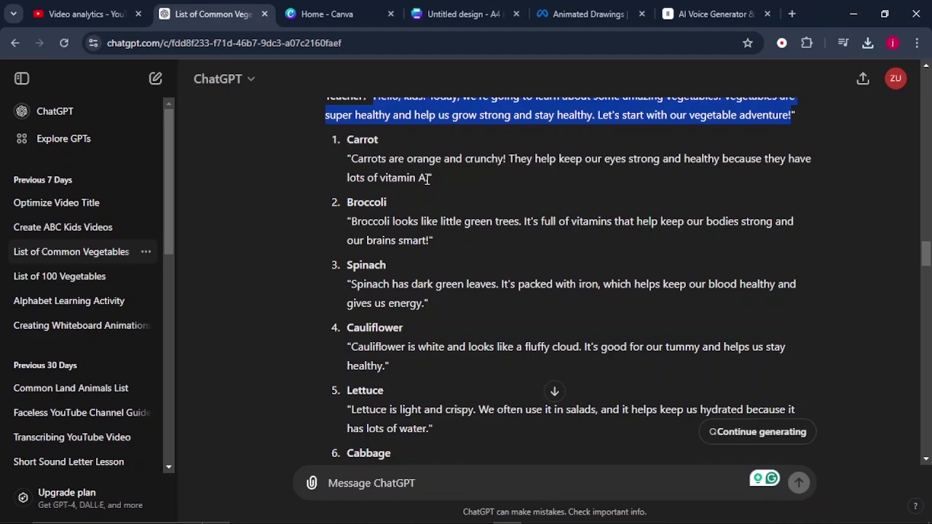
drag(427, 180, 348, 137)
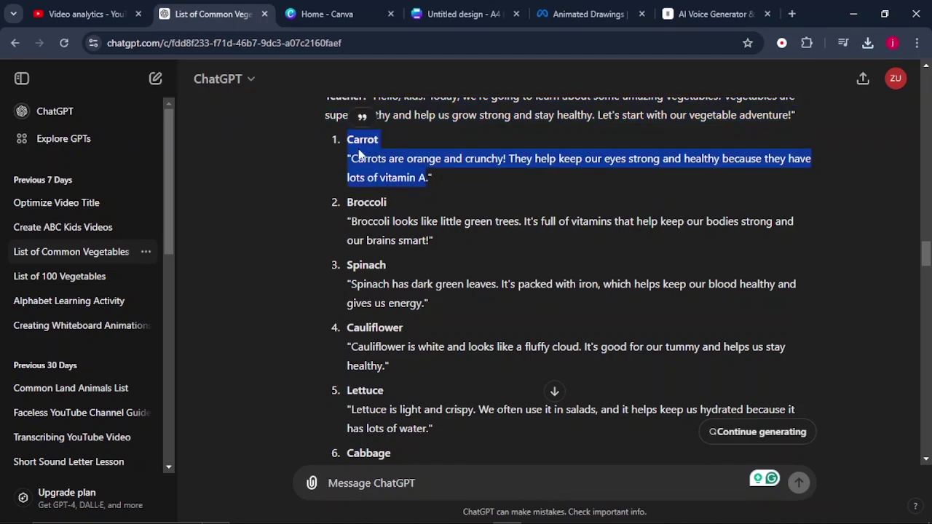
right_click(358, 150)
click(378, 163)
click(710, 13)
key(ctrl+a)
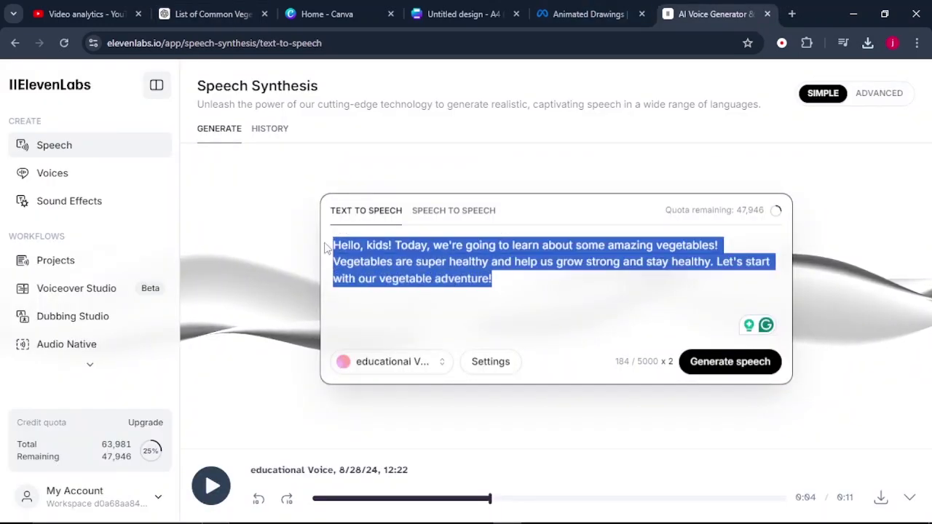
key(ctrl+v)
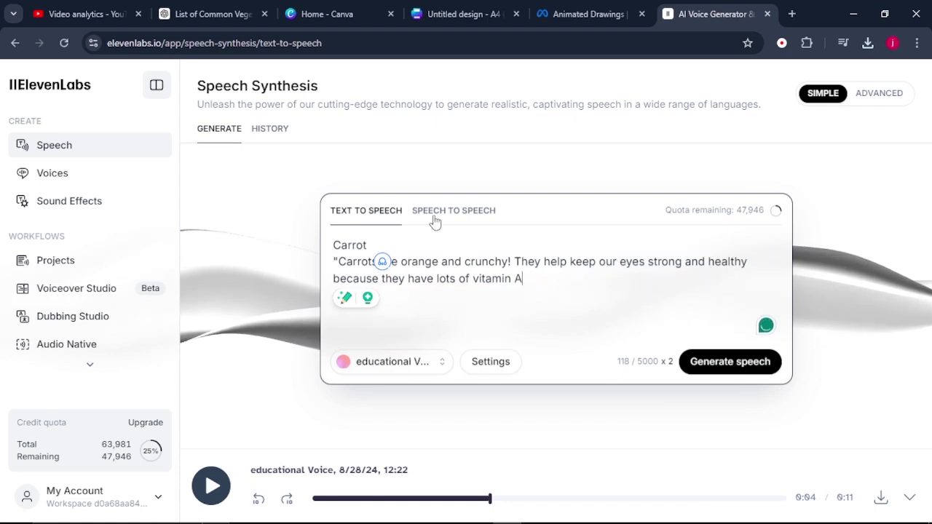
Step: Add the Broccoli, Tomato, Cucumber and BellPepper script sections below Carrot, numbering the headings 1 to 5 with exclamation marks
click(204, 14)
click(710, 13)
right_click(381, 303)
click(403, 203)
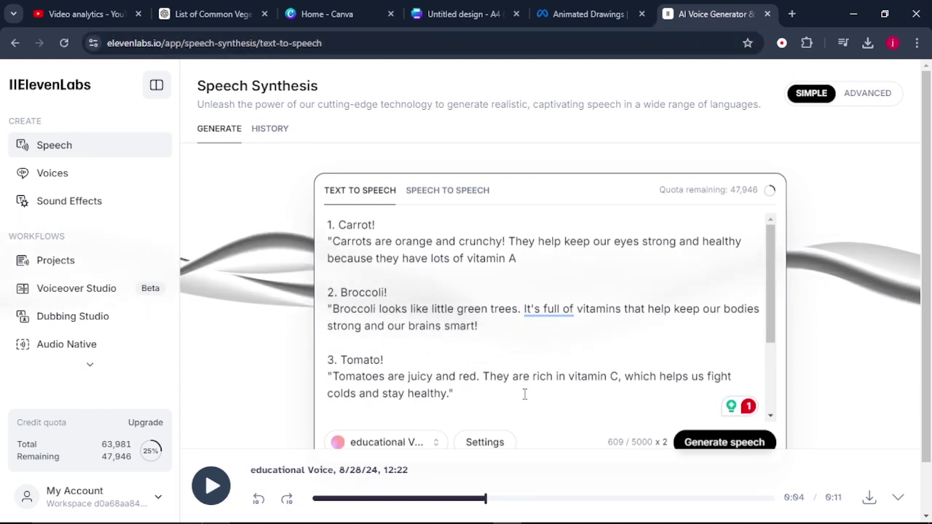
Step: Review the five-vegetable text, generate its speech with educational Voice and download the audio
scroll(524, 393, down, 5)
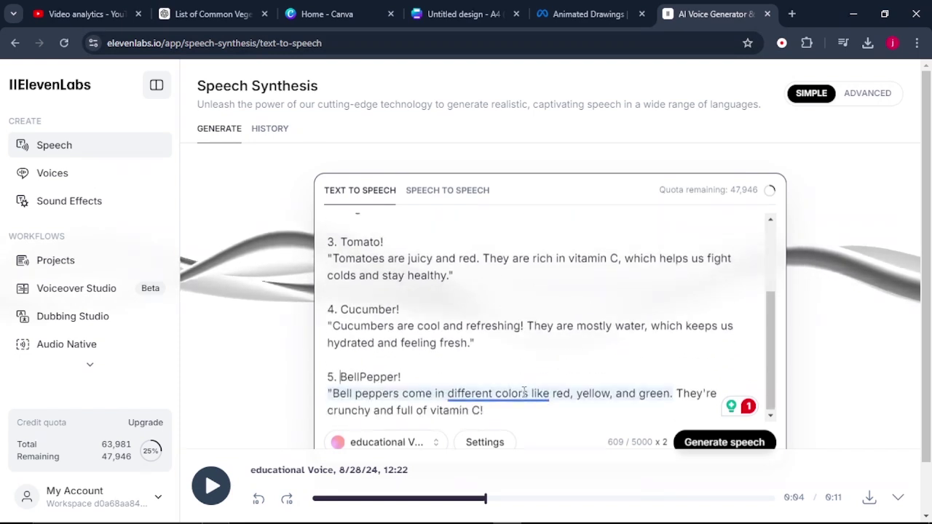
scroll(521, 355, up, 4)
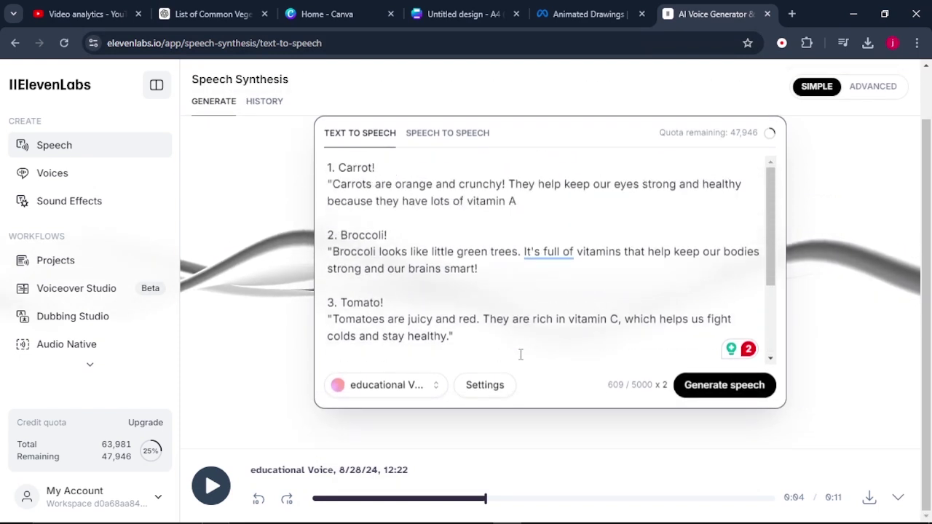
click(734, 392)
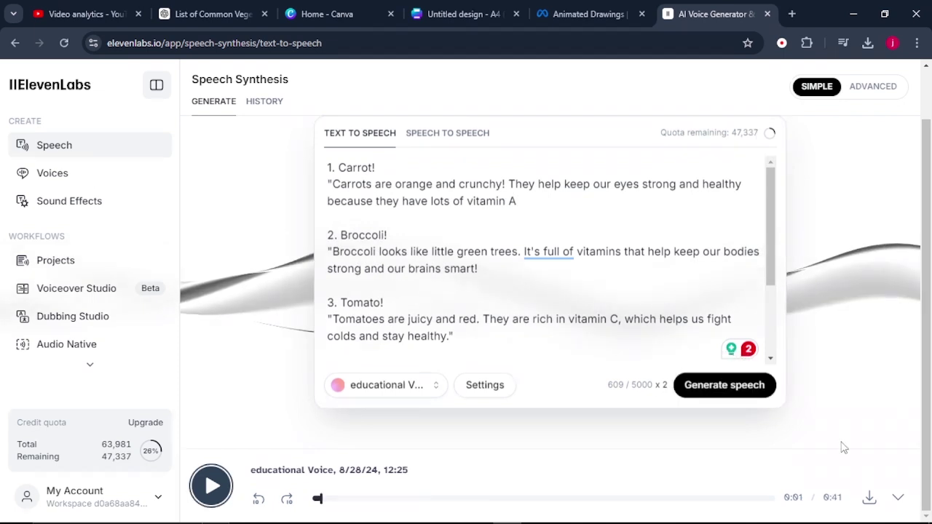
click(869, 497)
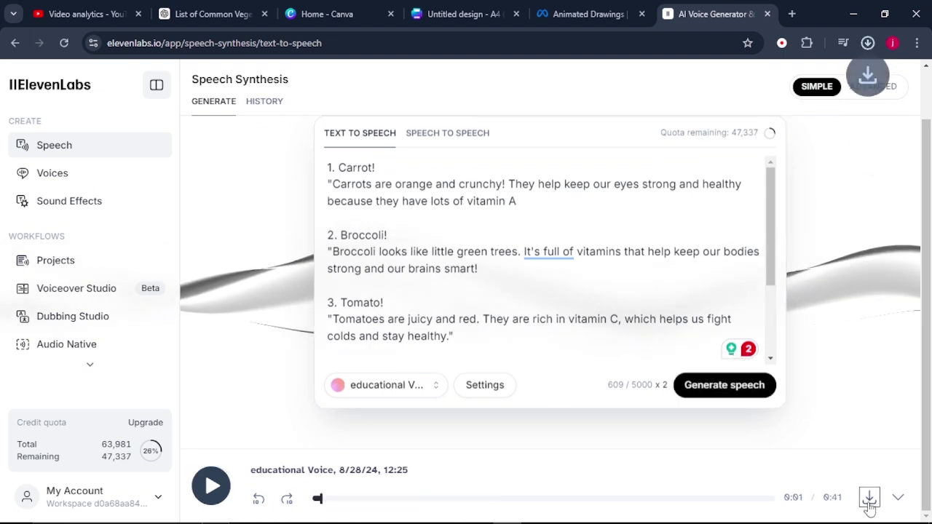
Step: Switch to Canva and create a new blank Video design
click(785, 448)
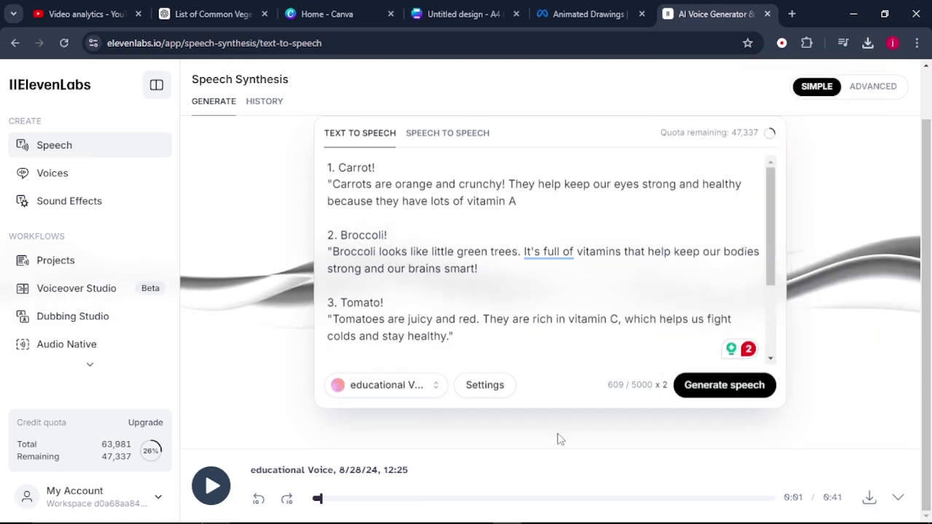
click(315, 12)
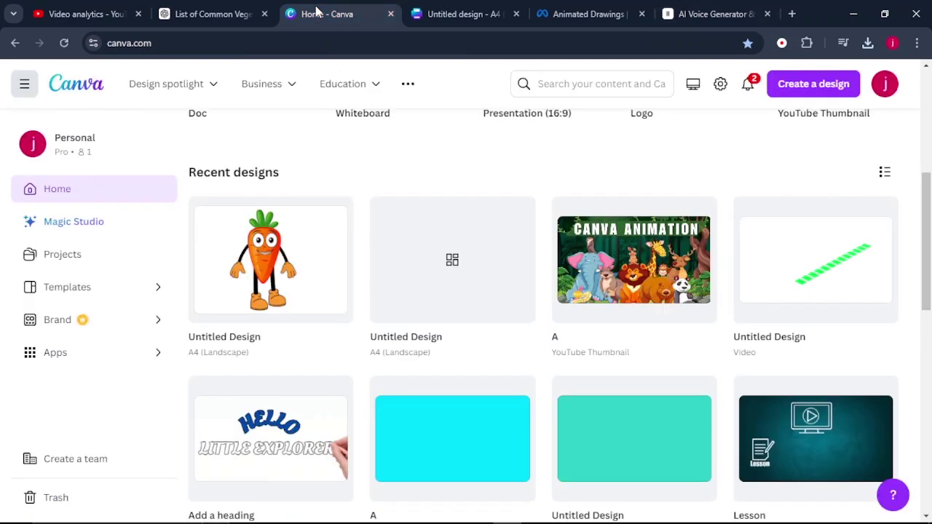
click(785, 89)
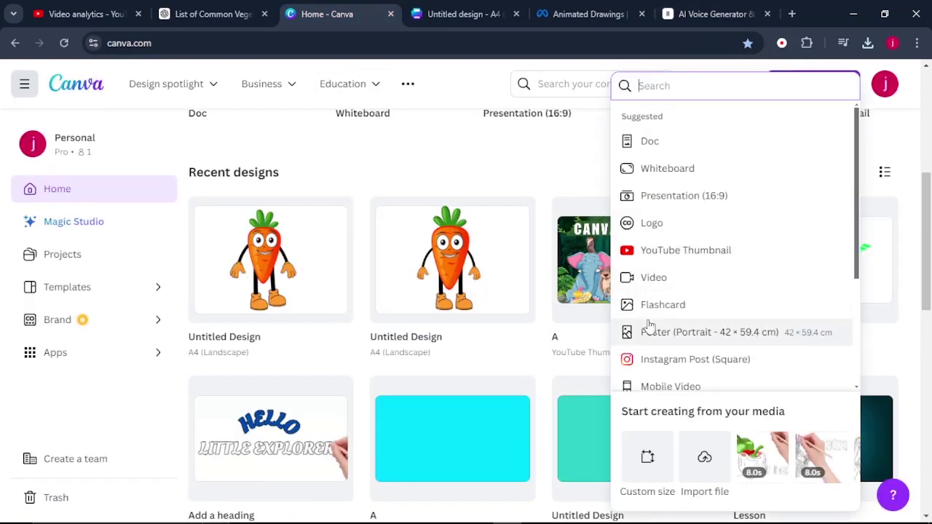
click(665, 286)
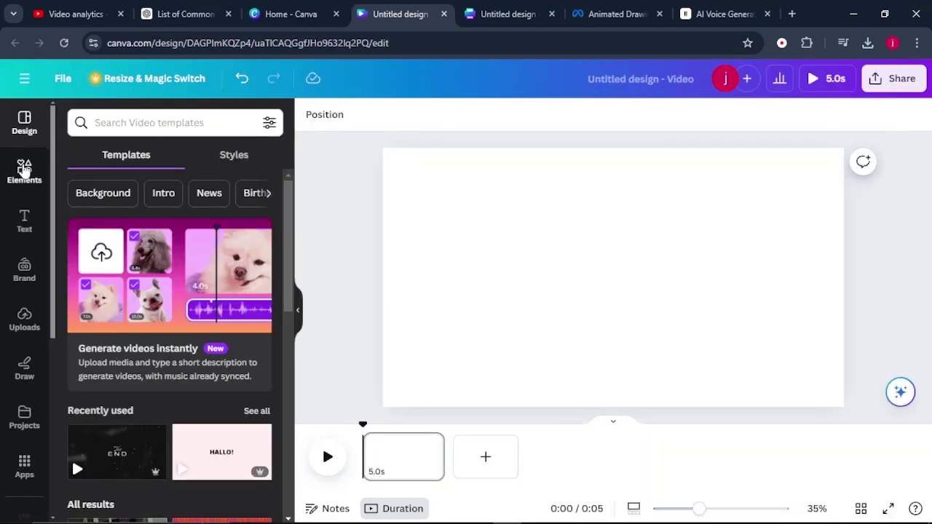
Step: Search the elements for "forest" graphics and insert the green landscape with mountains, trees and a meadow on the page
click(34, 166)
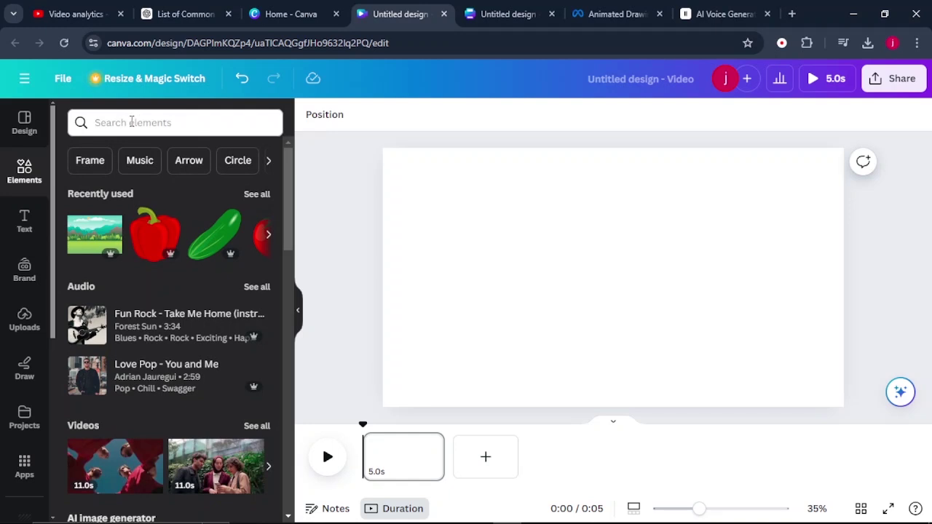
click(132, 123)
text(forest)
key(Return)
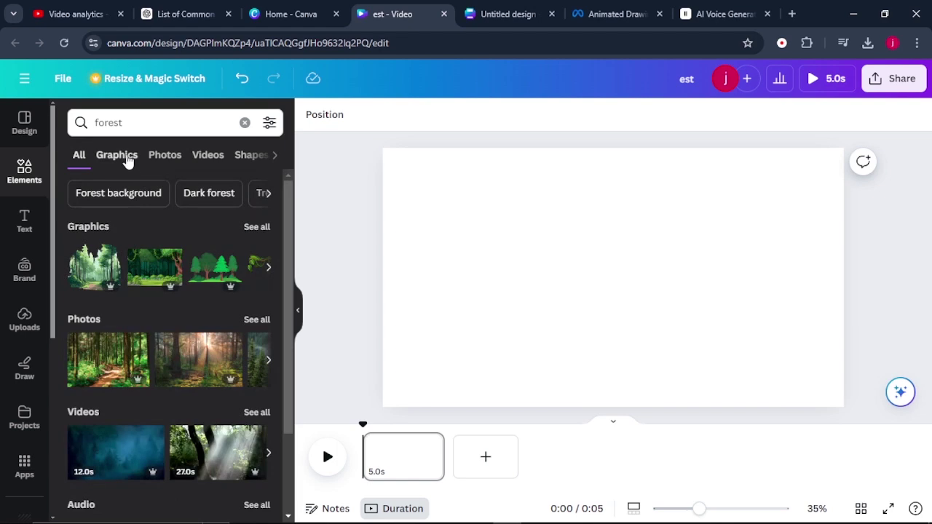
click(118, 155)
scroll(130, 250, down, 10)
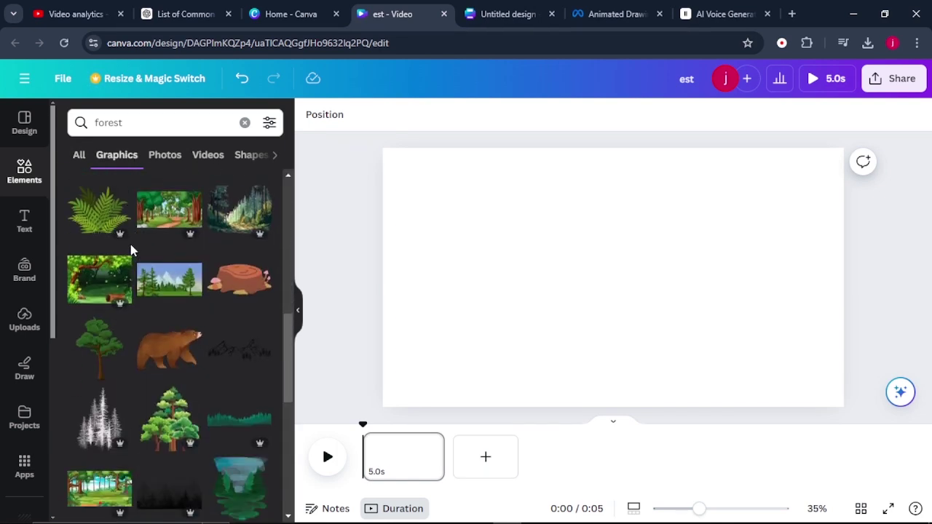
scroll(131, 250, down, 5)
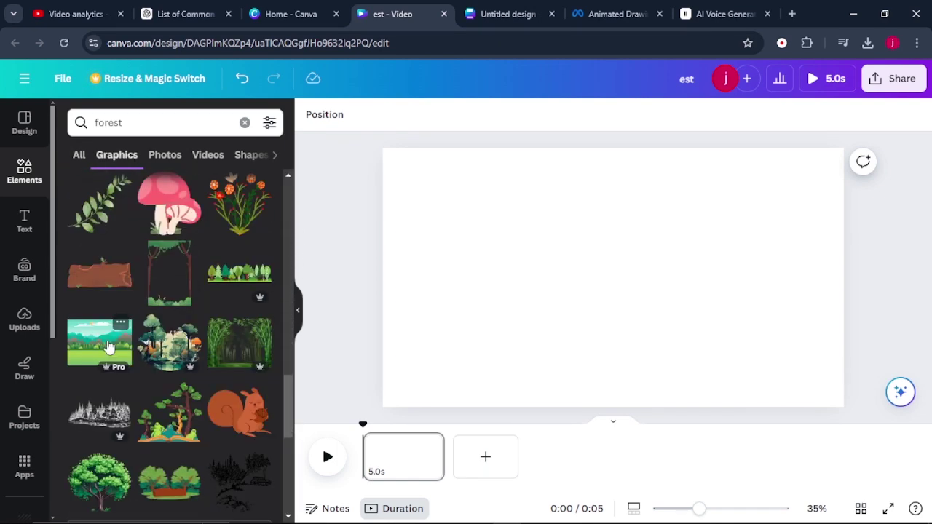
click(107, 347)
Step: Align the landscape graphic with the page's upper-left corner and enlarge it to cover the whole page
drag(588, 335, 506, 301)
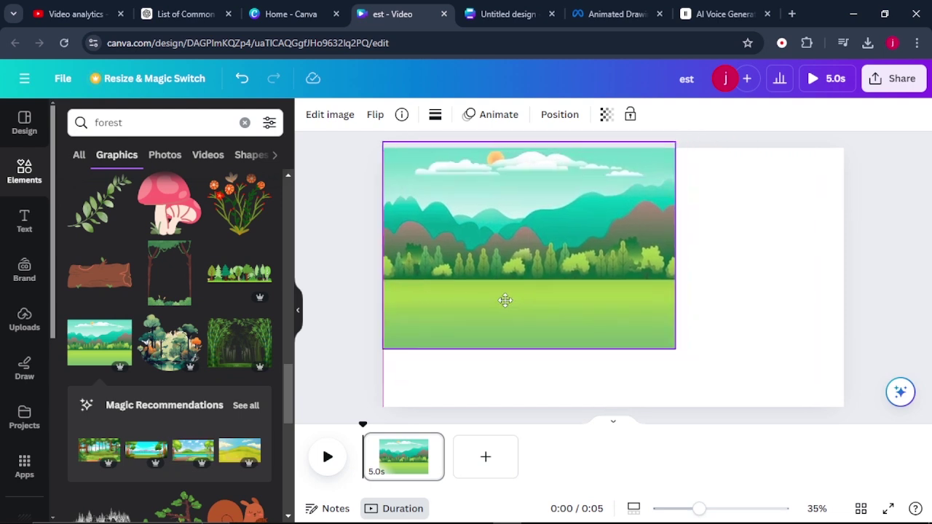
drag(674, 348, 756, 329)
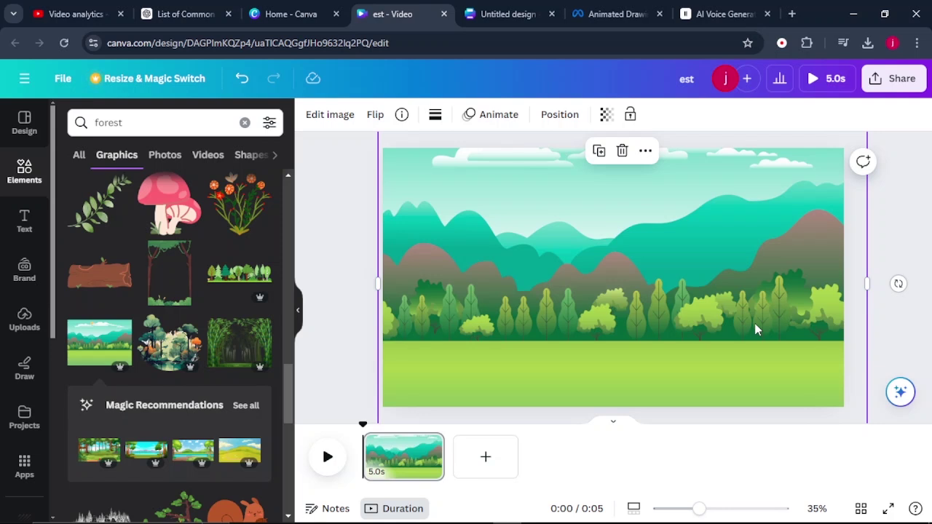
click(368, 252)
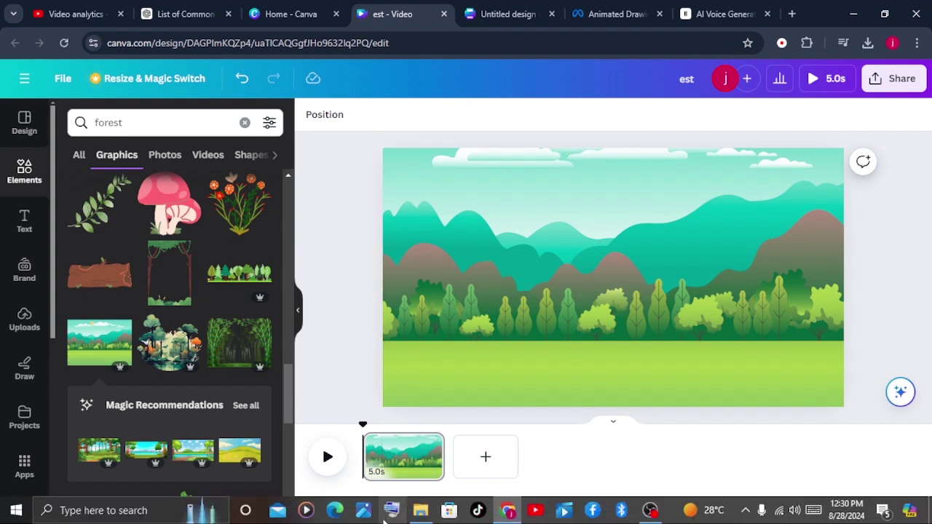
Step: Upload all animation and audio files from Downloads > New folder (2) to the Canva design's uploads
click(418, 512)
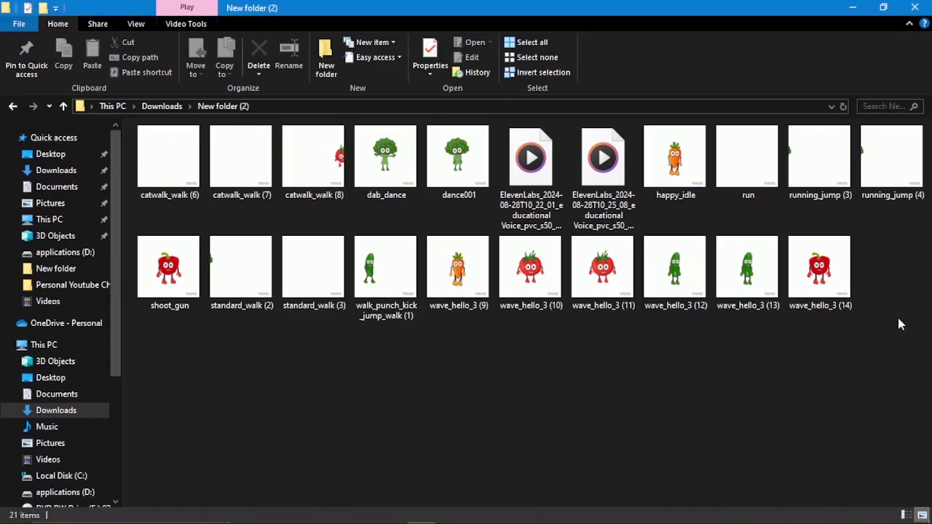
key(ctrl+a)
drag(820, 269, 194, 326)
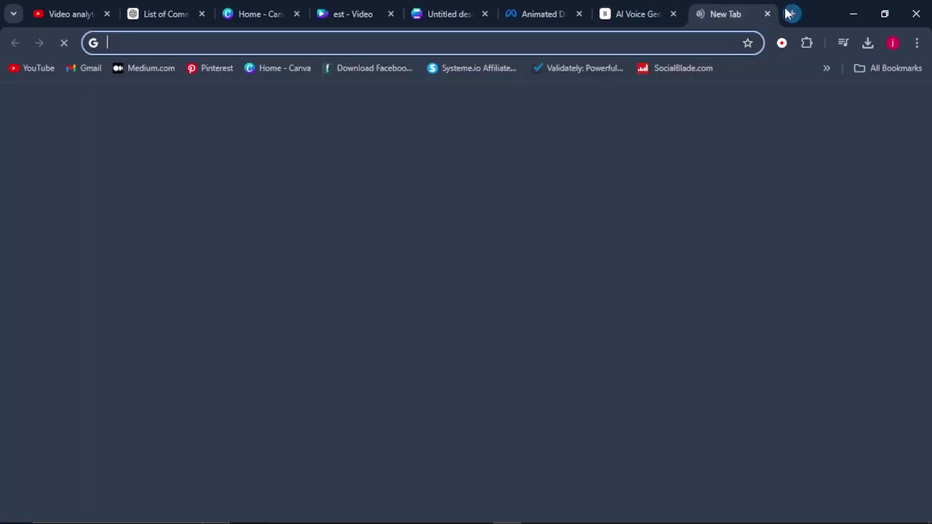
Step: Search the web for "adobe express animate from audio" in a new tab and start Adobe Express's Animate from audio tool
click(792, 14)
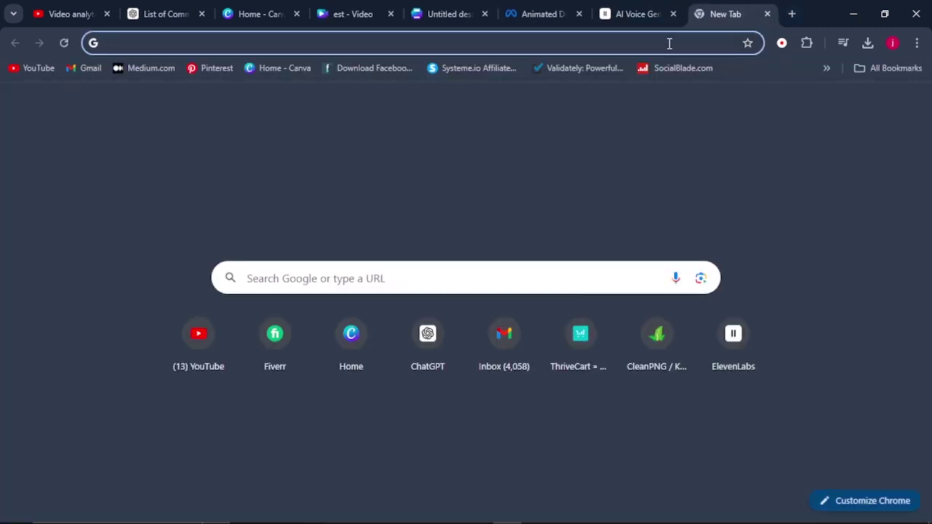
text(ad)
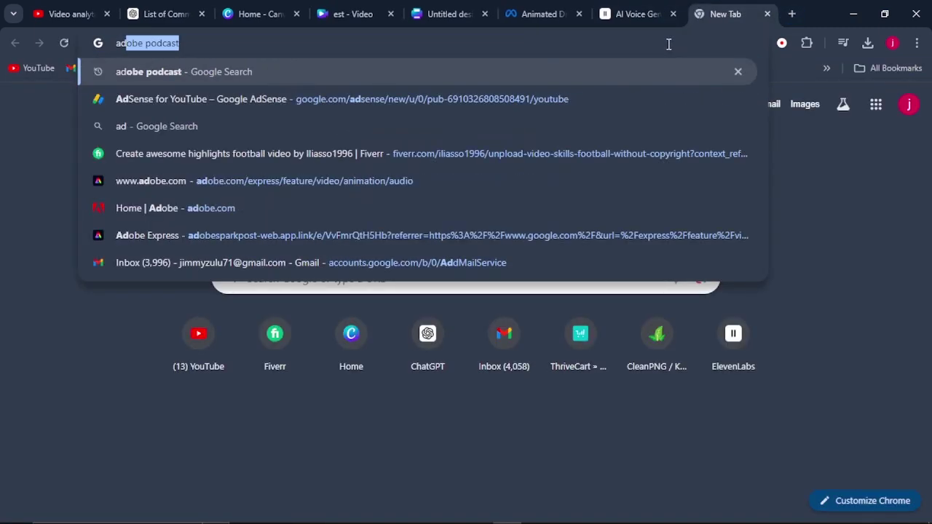
text(obe e)
key(Down)
key(Return)
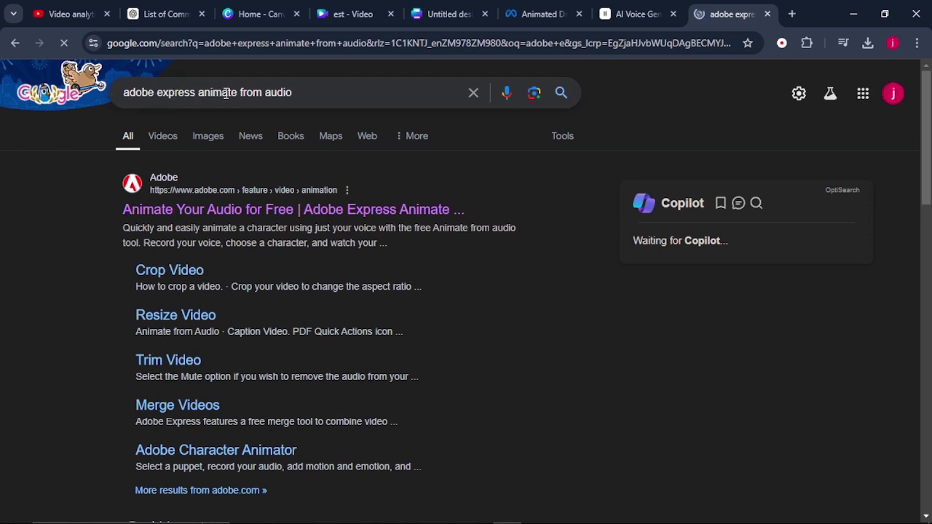
click(203, 211)
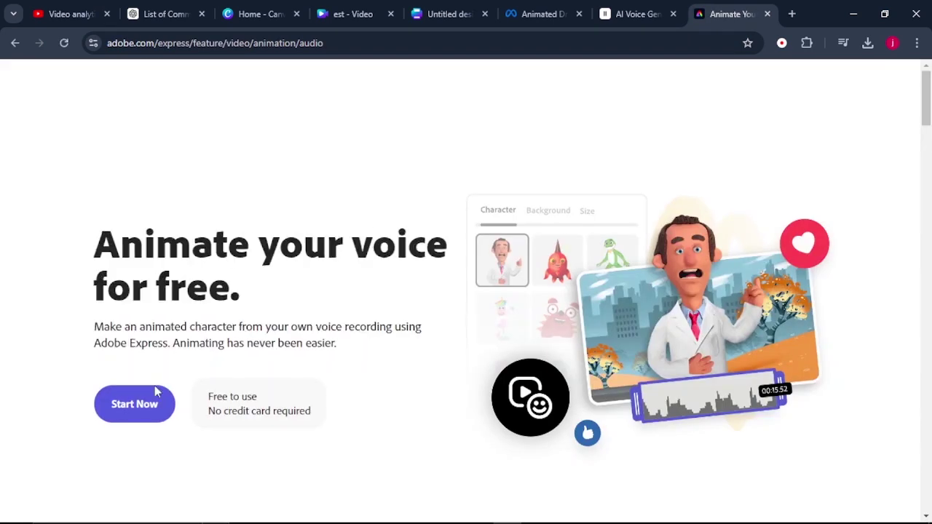
click(150, 402)
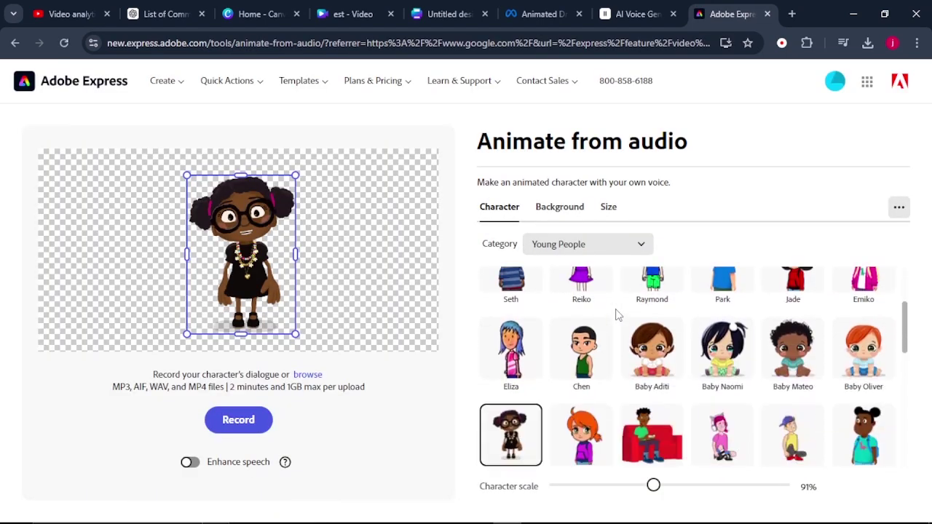
Step: Choose the Aihan character from the Professional People category and give it a plain white custom colour background
scroll(610, 328, down, 2)
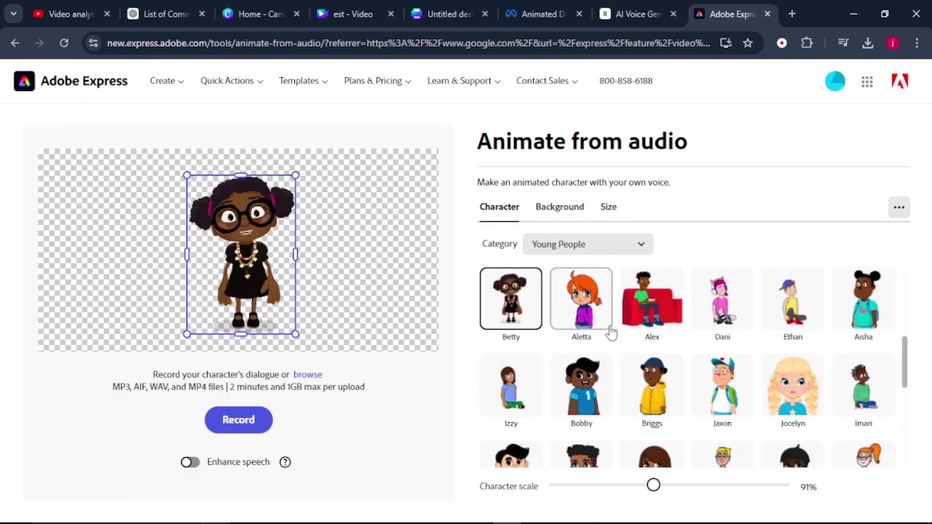
scroll(610, 331, down, 5)
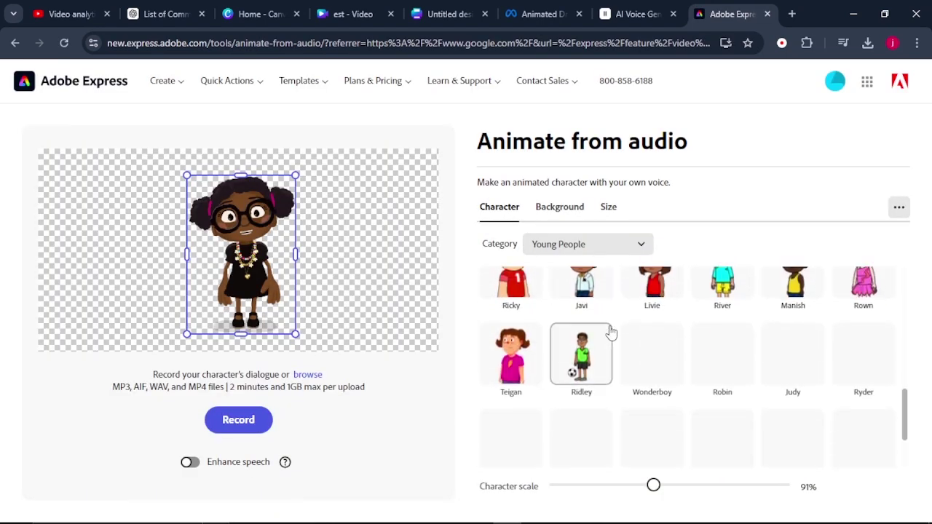
scroll(610, 331, up, 2)
click(589, 244)
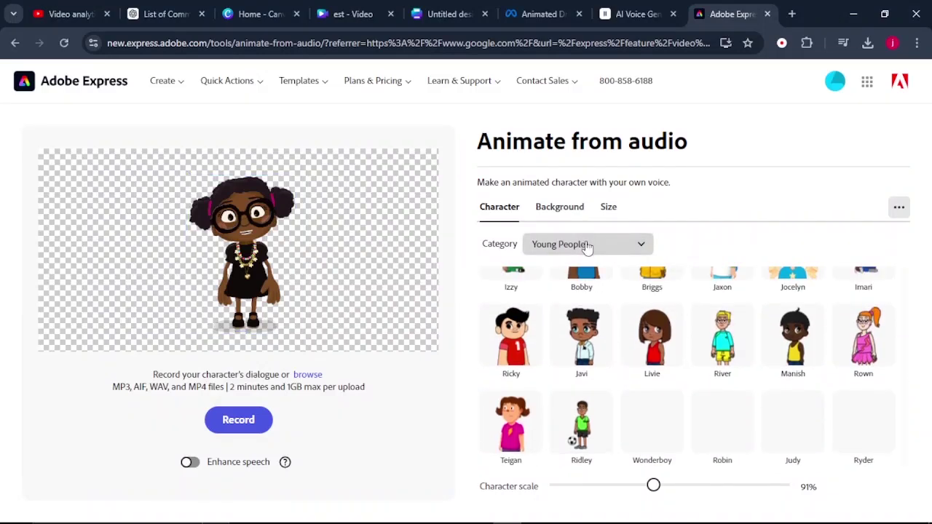
click(781, 311)
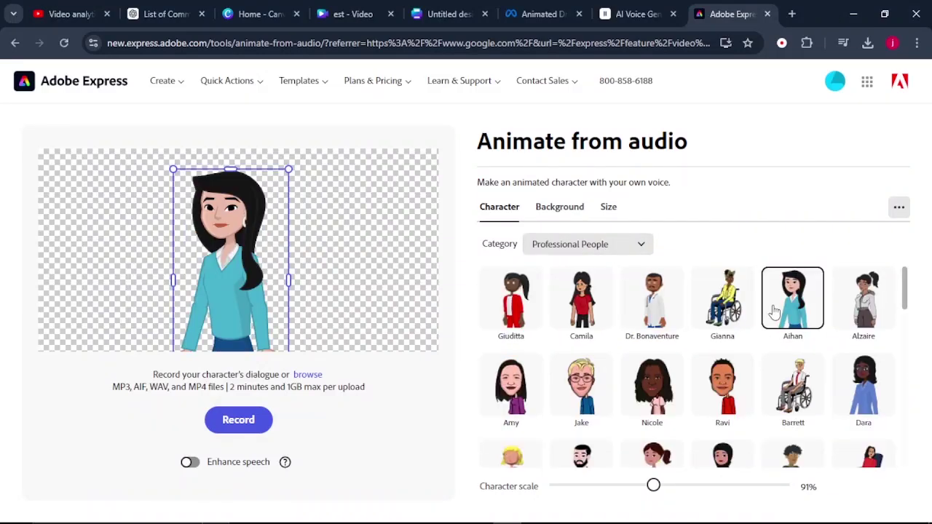
click(550, 208)
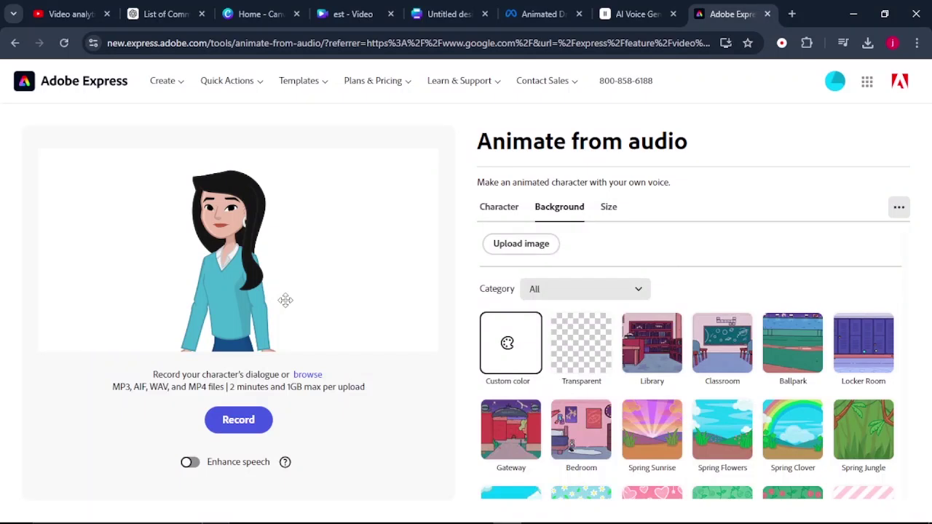
Step: Animate the character with the ElevenLabs 10_22_01 audio, download the video, and load the 10_25_08 audio for a second animation
click(306, 375)
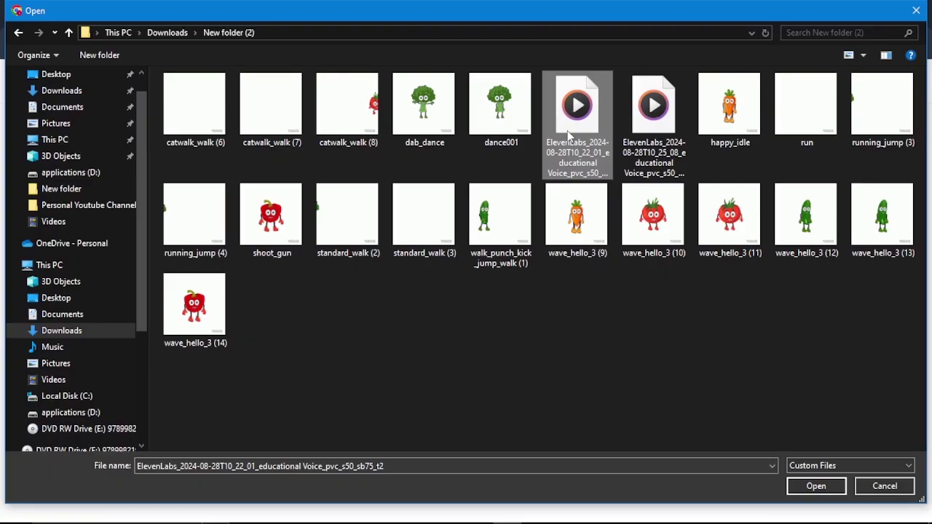
click(799, 493)
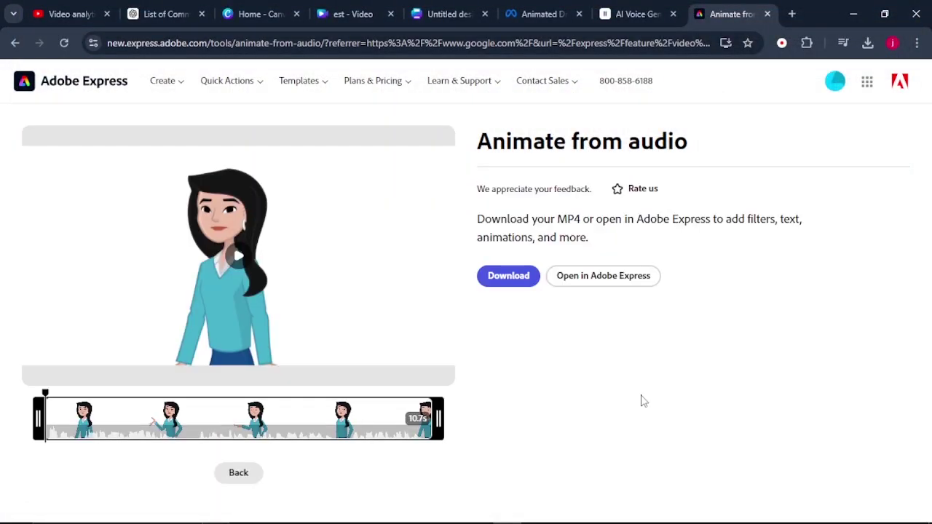
click(521, 284)
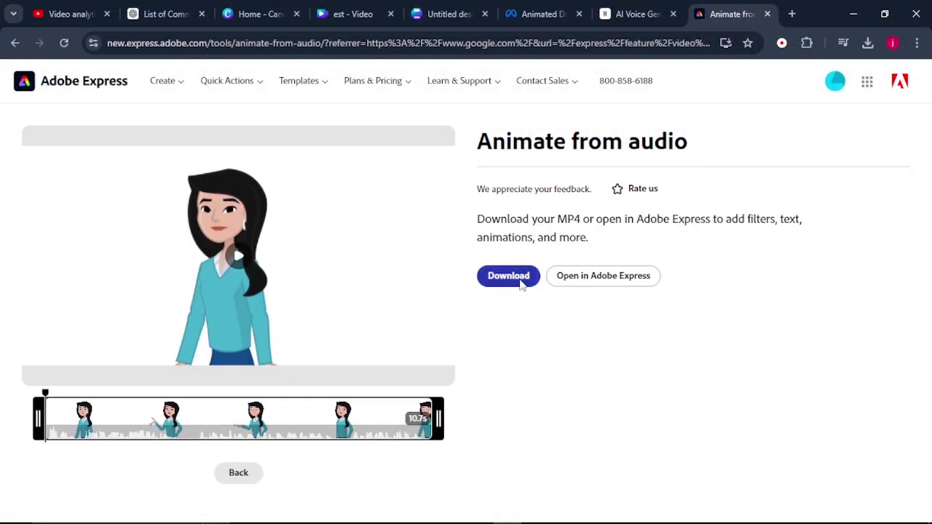
click(611, 119)
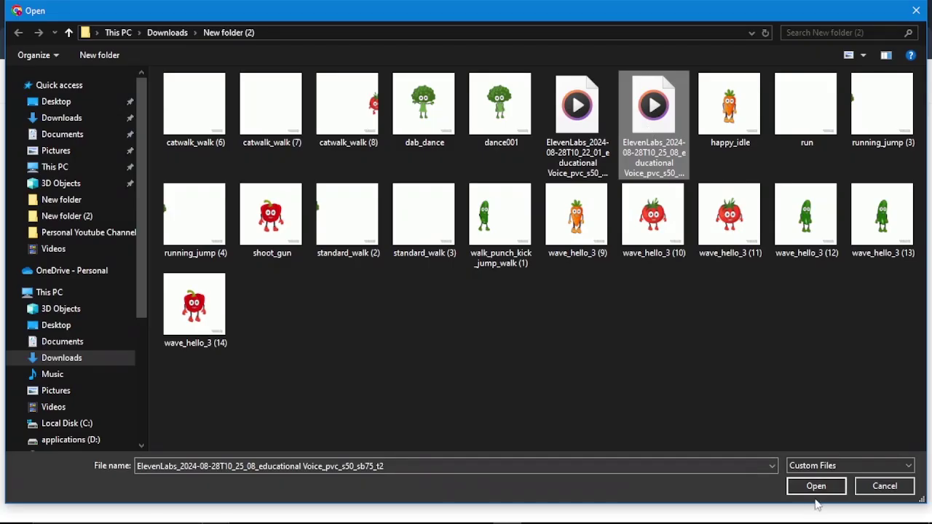
click(816, 487)
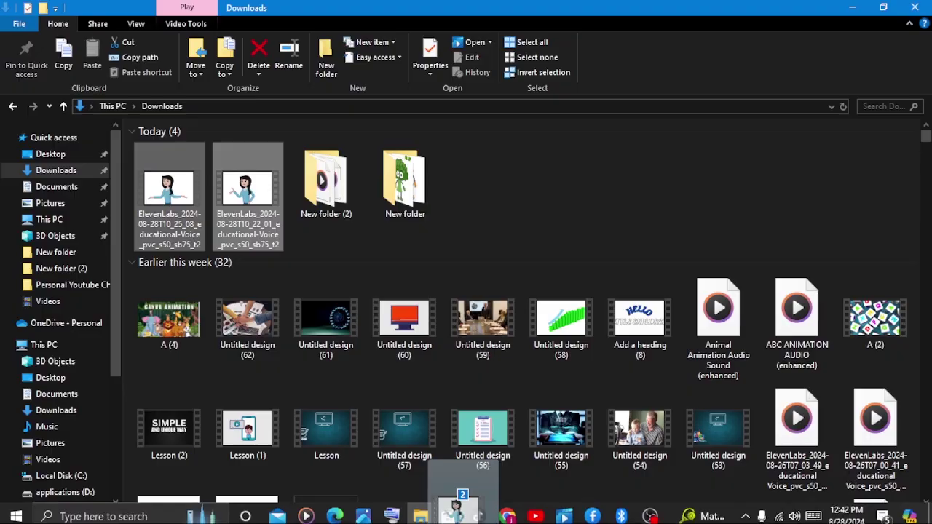
Step: Upload both downloaded presenter videos to the Canva design and place the 10.6 s clip along the landscape page's lower edge
mouse_move(510, 519)
drag(510, 518, 159, 351)
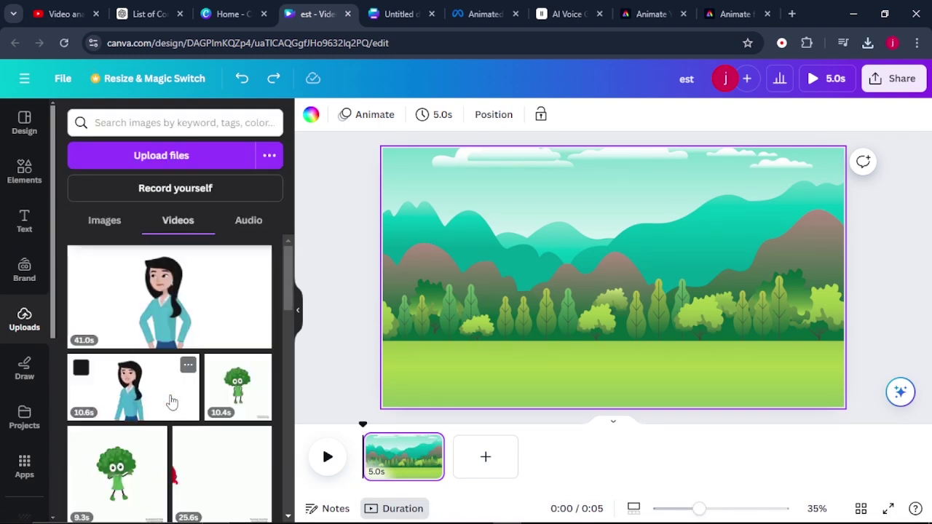
click(172, 403)
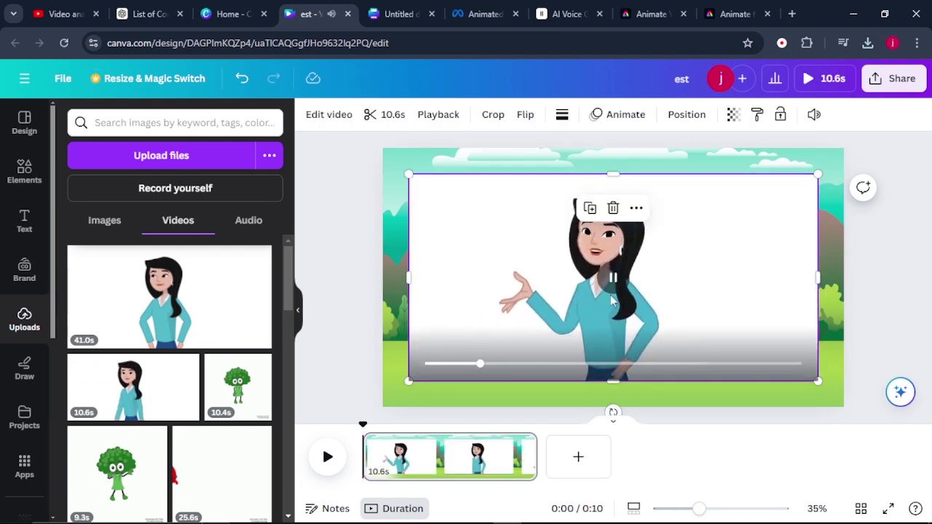
drag(620, 284, 584, 310)
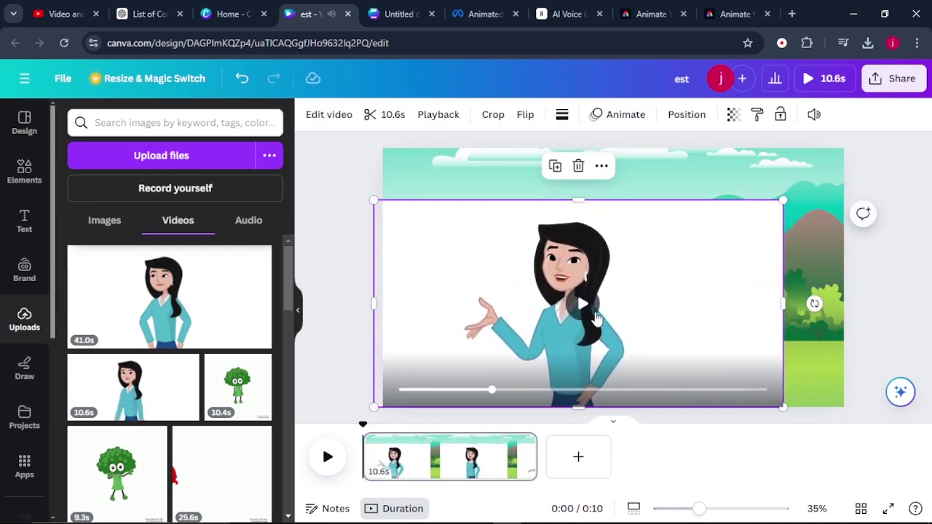
Step: Remove the presenter clip's white background and move her to the lower-right corner of the landscape scene
click(338, 118)
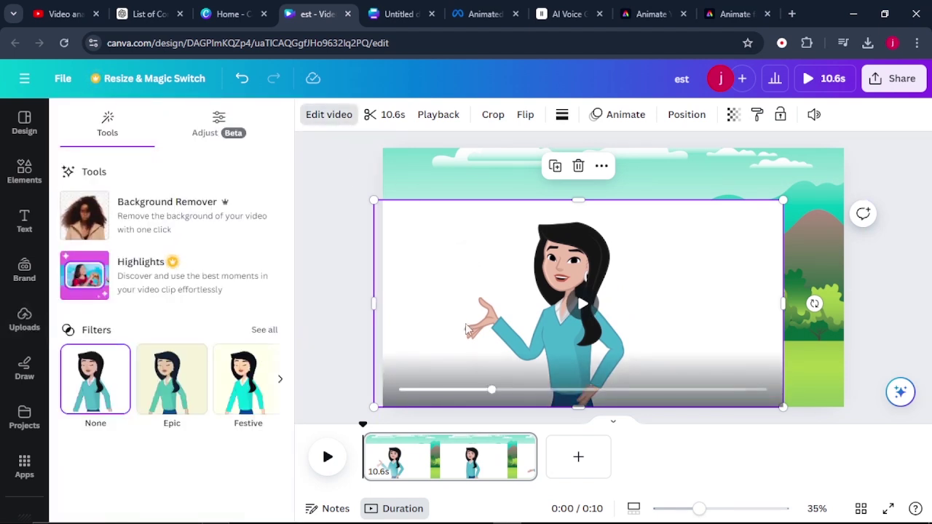
click(146, 211)
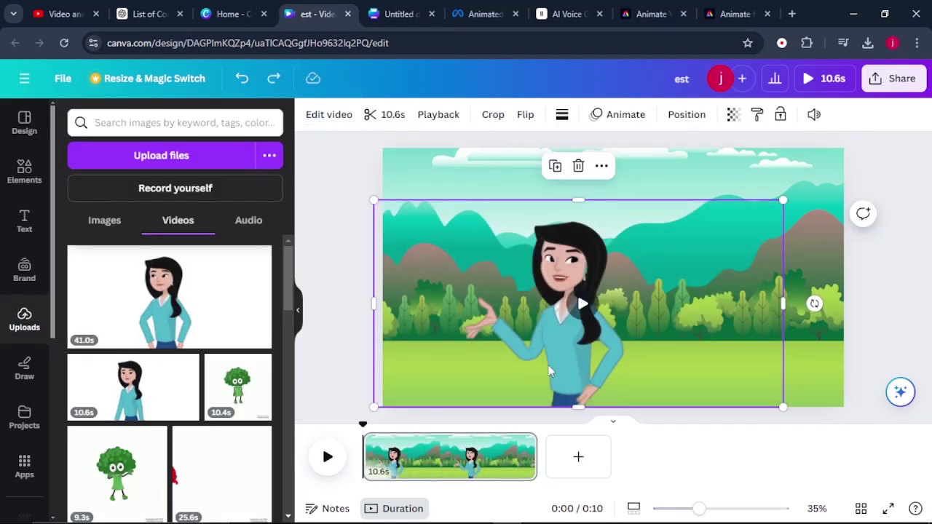
mouse_move(561, 362)
drag(560, 362, 796, 370)
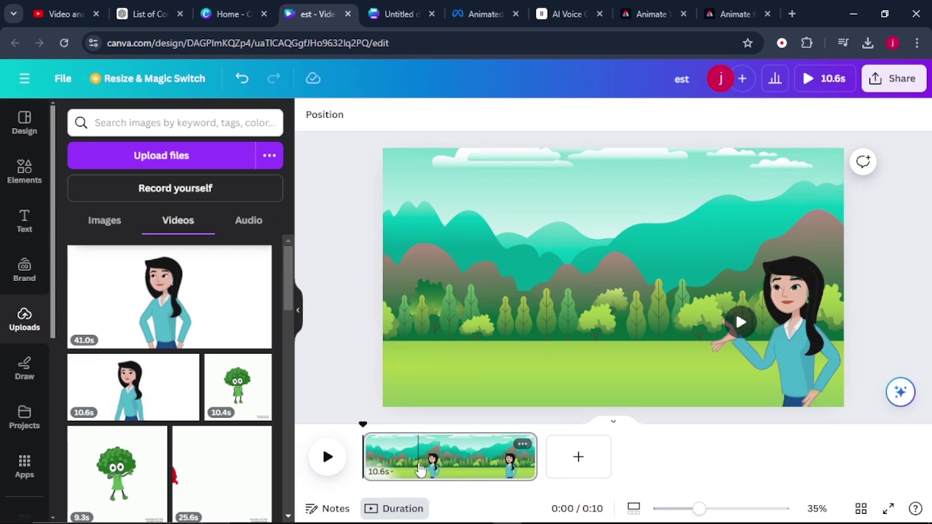
Step: Add a second page and copy the first page's forest background onto it
click(580, 459)
click(416, 457)
click(470, 272)
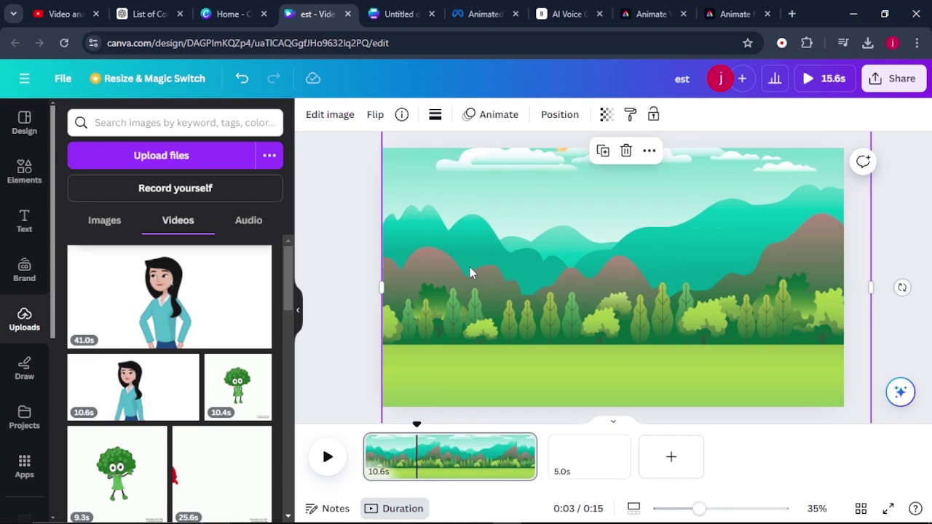
drag(470, 272, 574, 462)
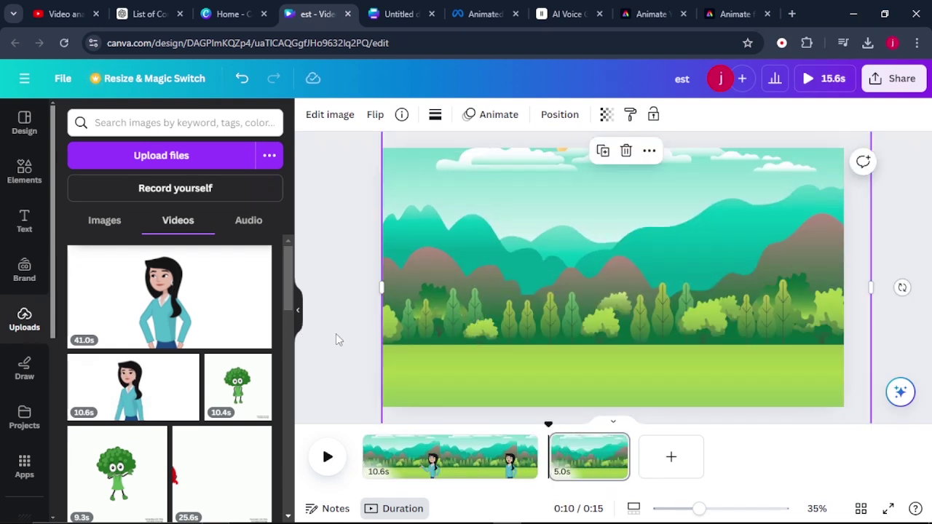
Step: Add the 41.0 s presenter clip to the second page, remove its background and move her to the scene's lower-right corner
click(172, 314)
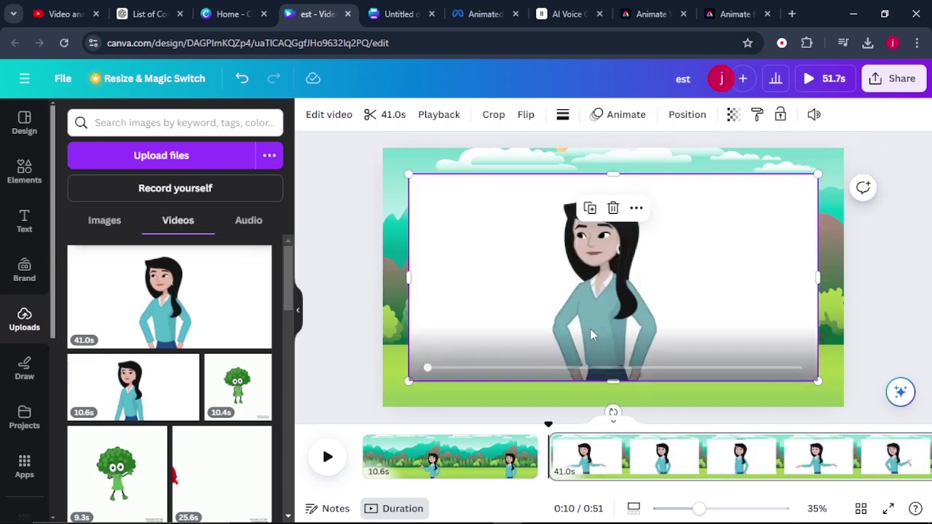
click(638, 281)
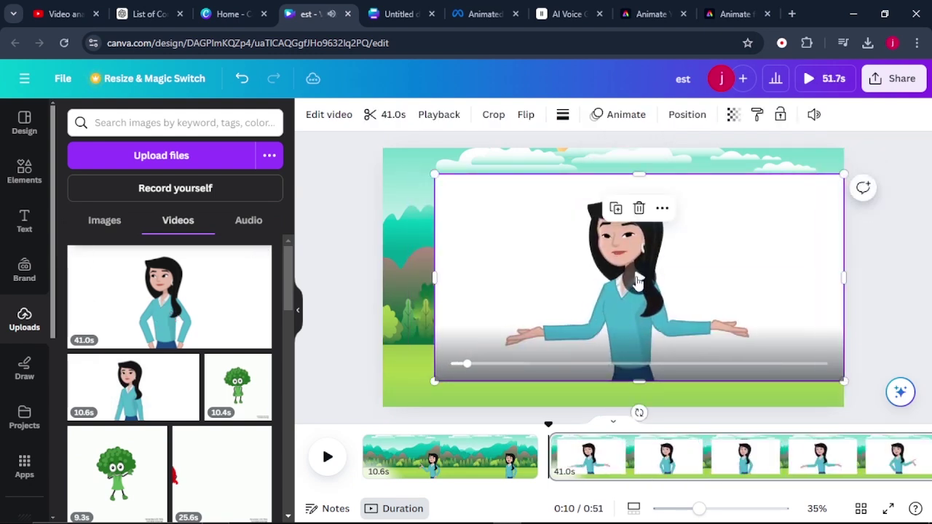
click(330, 116)
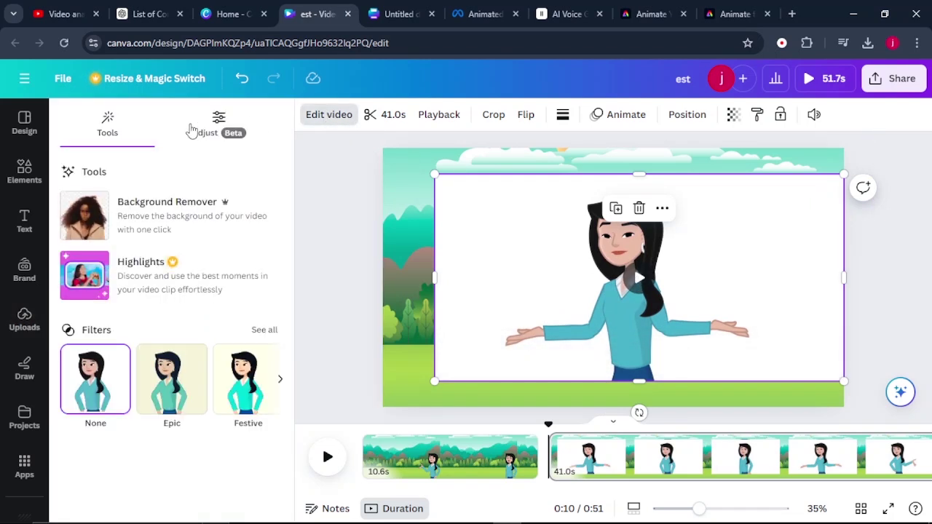
click(194, 224)
drag(656, 332, 799, 364)
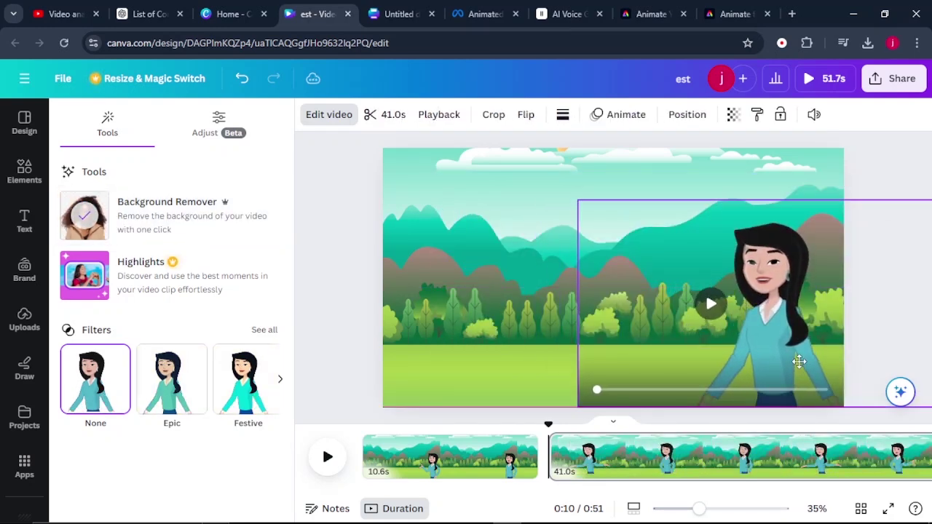
click(551, 421)
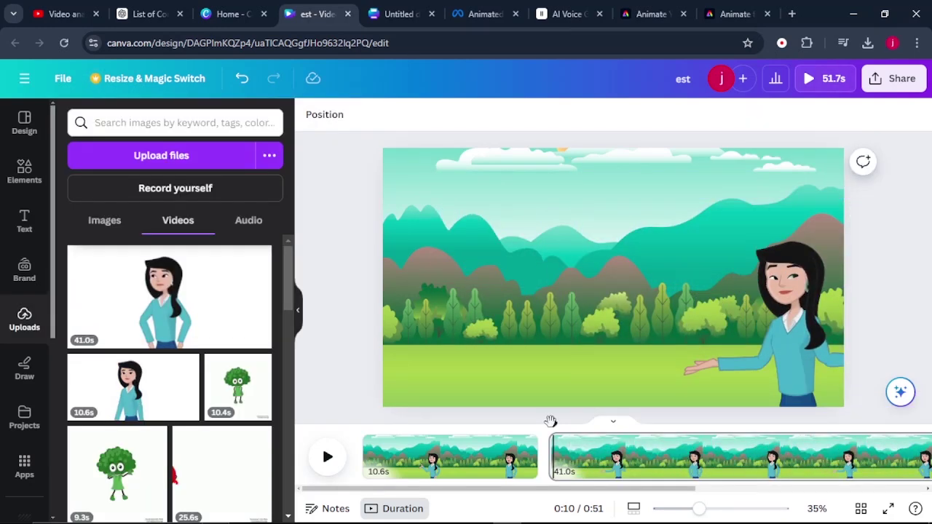
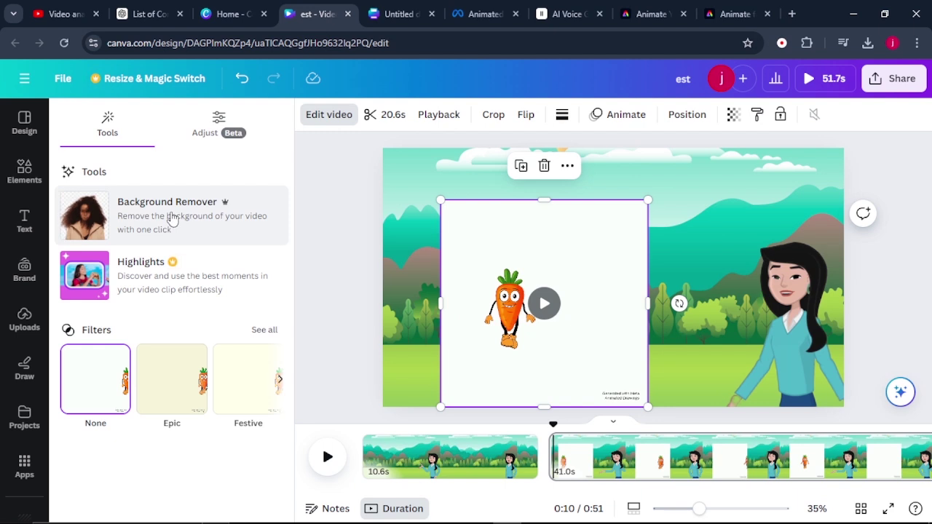
Step: Remove the 20.6 s carrot clip's background, then crop and resize it so the carrot stands on the grass beside the presenter
click(173, 219)
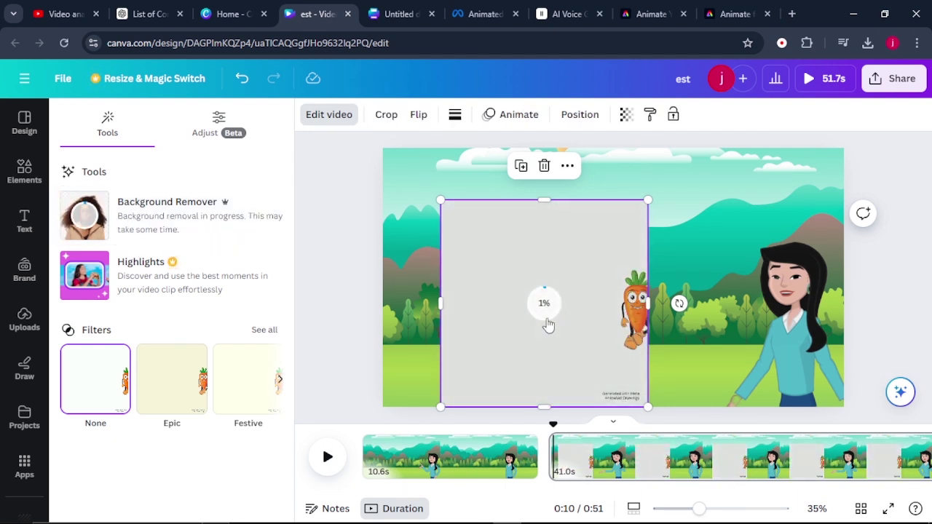
drag(505, 328, 451, 327)
drag(590, 200, 727, 146)
click(535, 281)
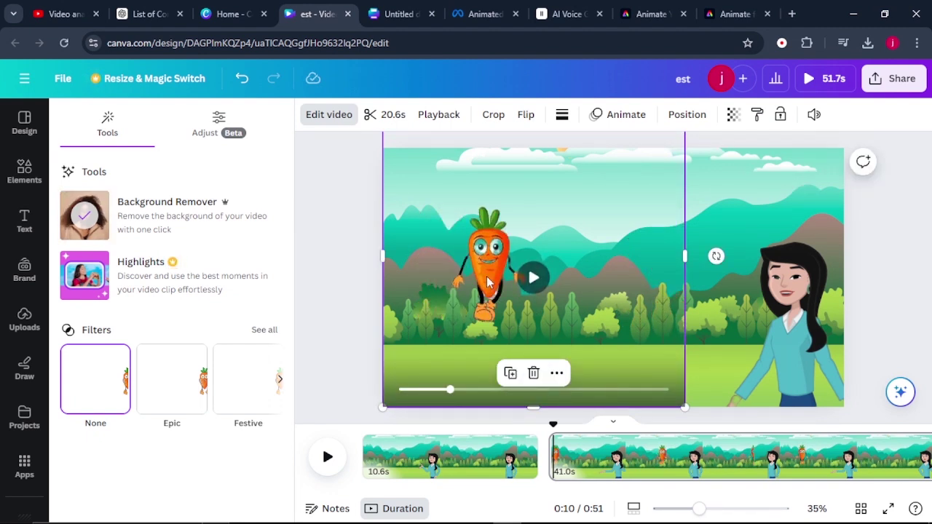
drag(488, 283, 479, 333)
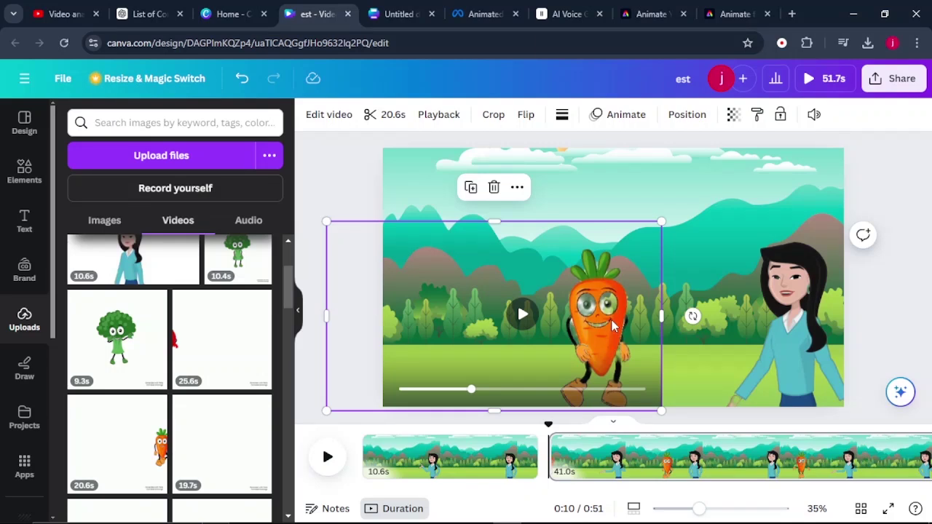
drag(326, 316, 381, 314)
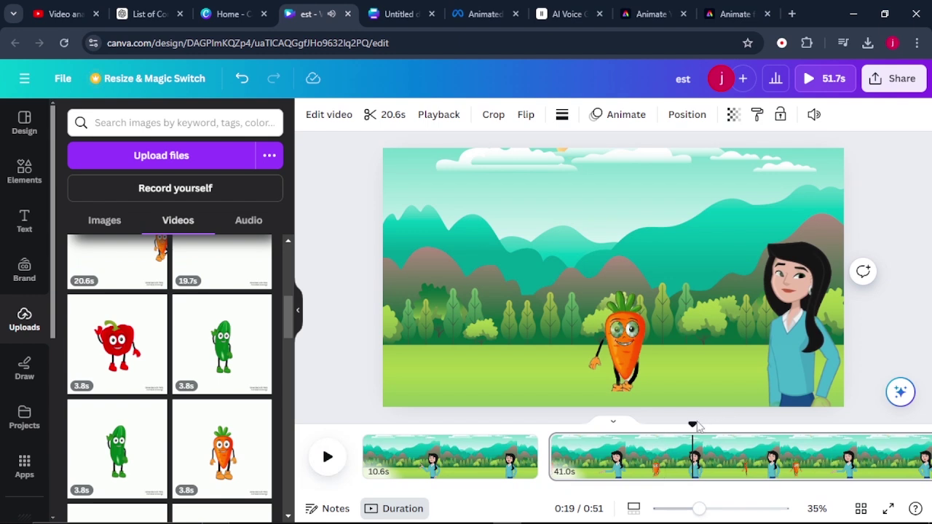
Step: Split the second page at about 18.9 s and delete the carrot clip from the new third page
drag(695, 423, 686, 418)
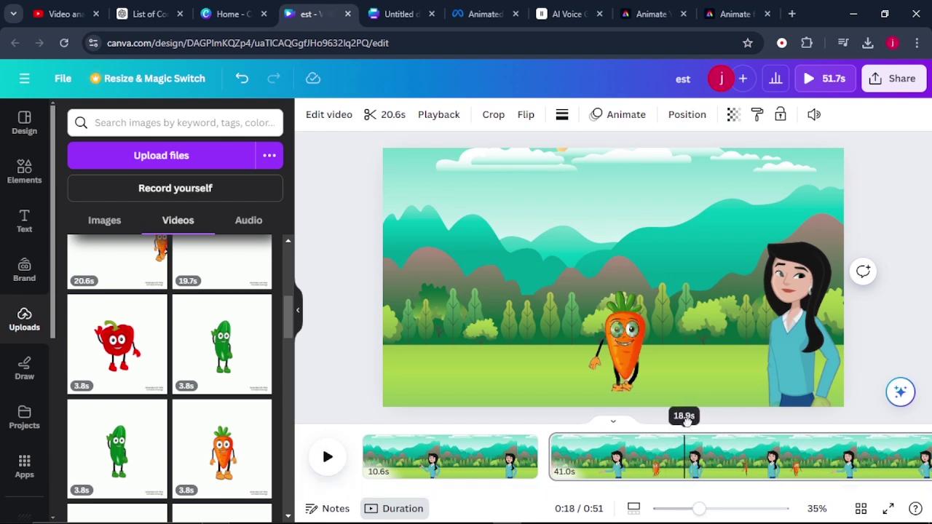
right_click(688, 470)
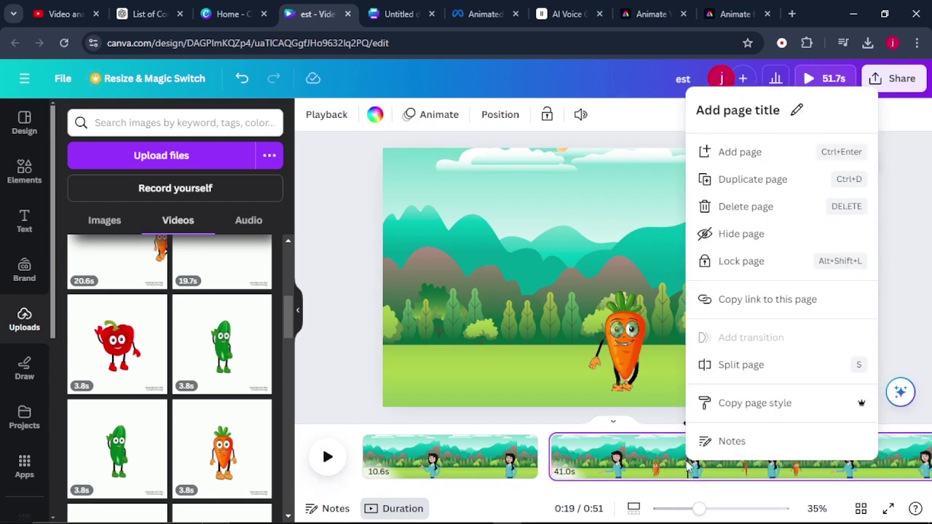
click(717, 369)
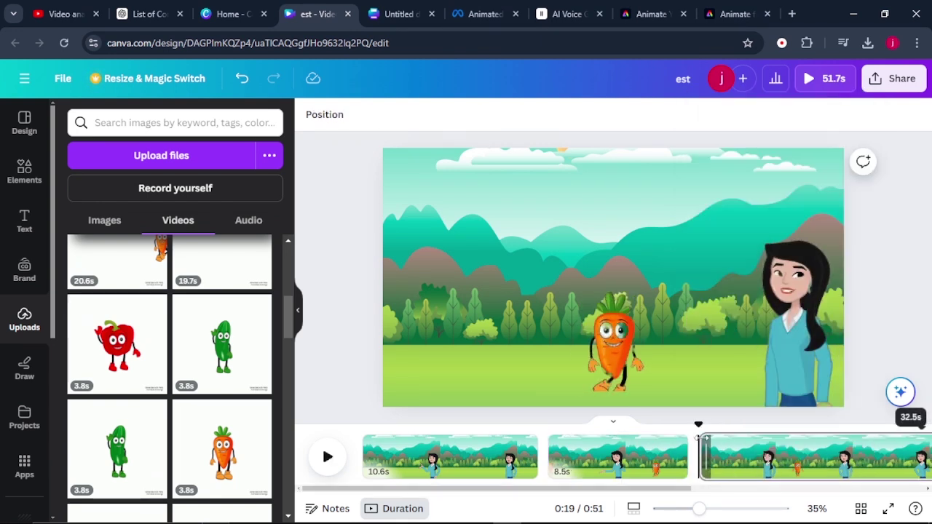
drag(700, 426, 734, 428)
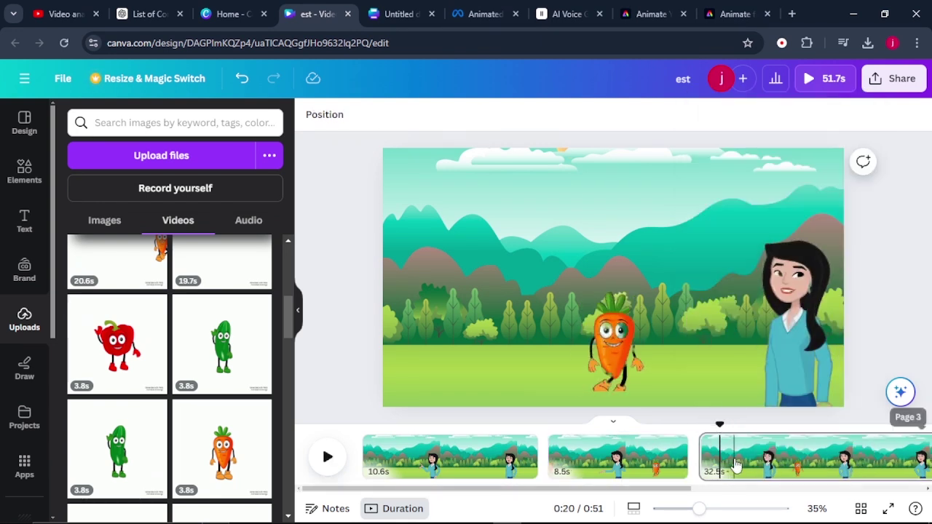
click(584, 337)
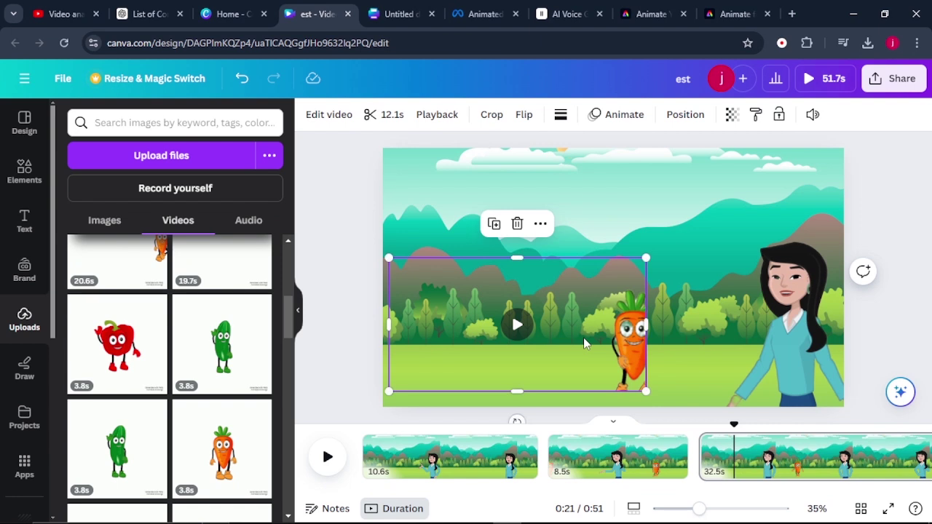
key(Delete)
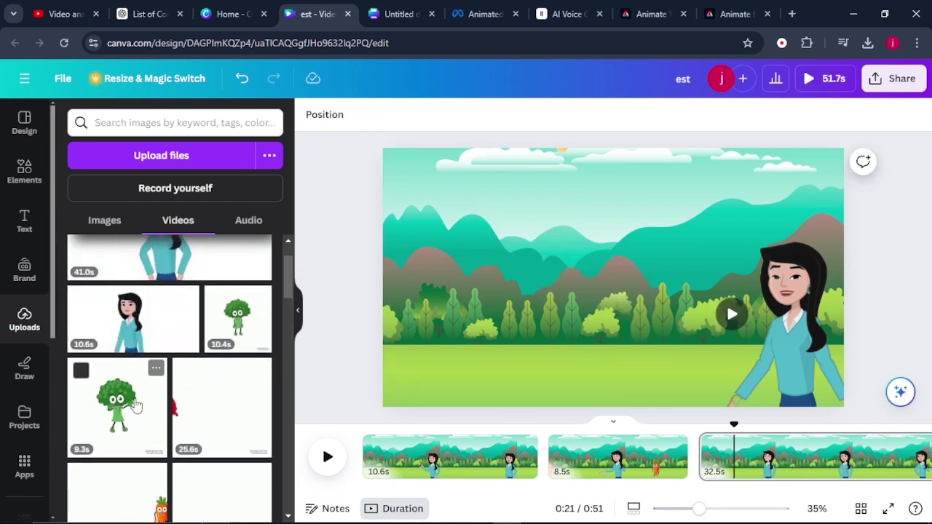
Step: Place a broccoli clip on the third page, remove its background and enlarge it beside the presenter
drag(116, 405, 510, 346)
click(328, 114)
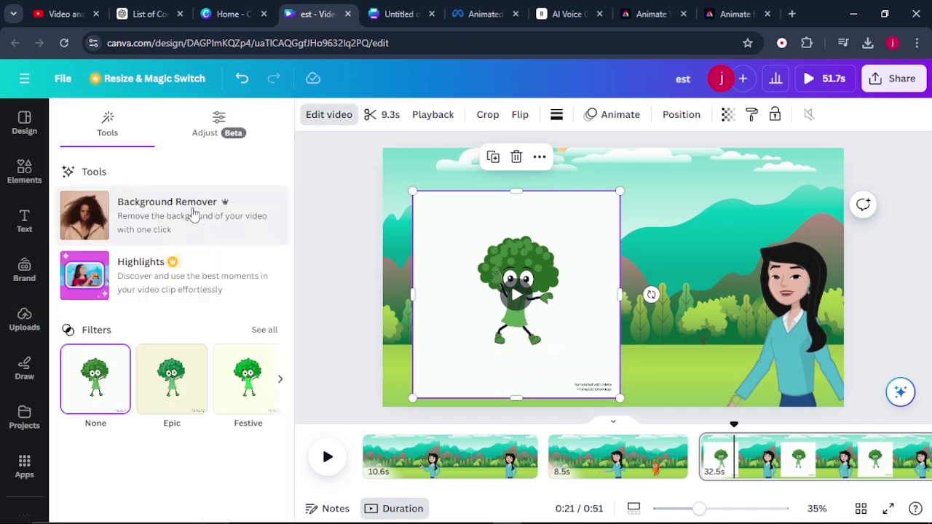
click(193, 214)
drag(457, 333, 437, 323)
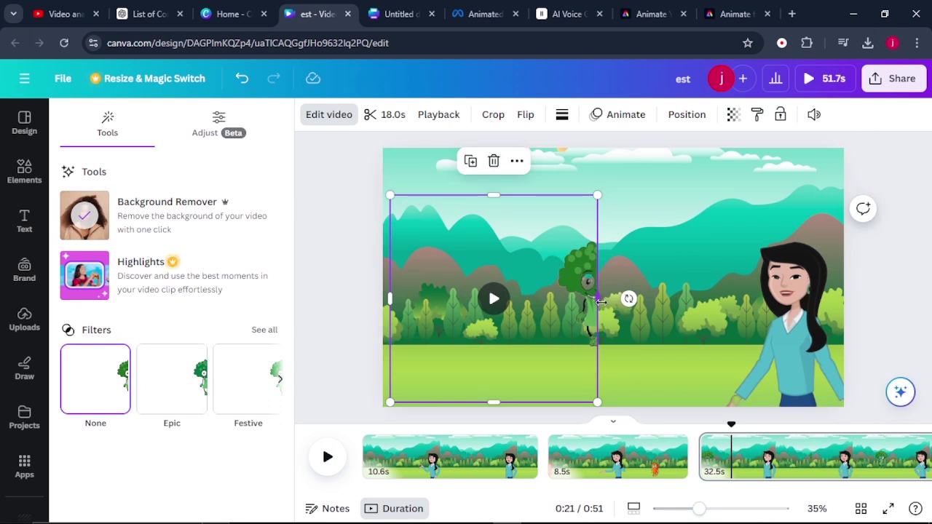
drag(598, 299, 659, 327)
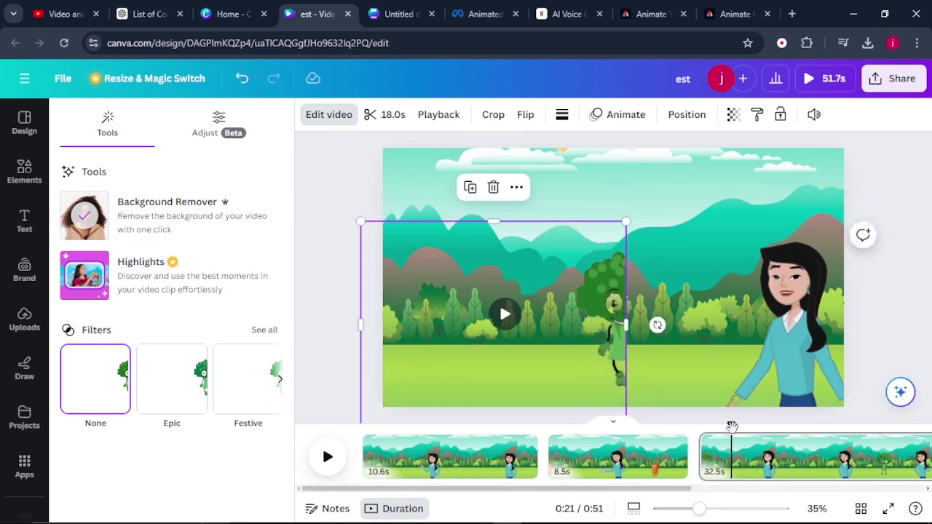
Step: Play the broccoli scene, split its page 7.9 s in and clear the broccoli clip from the new fourth page
drag(732, 426, 681, 431)
key(space)
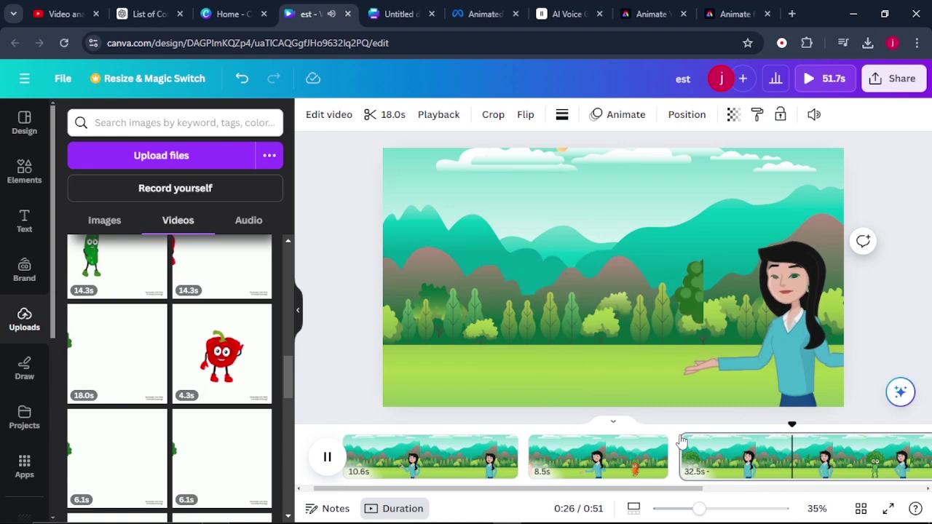
click(810, 460)
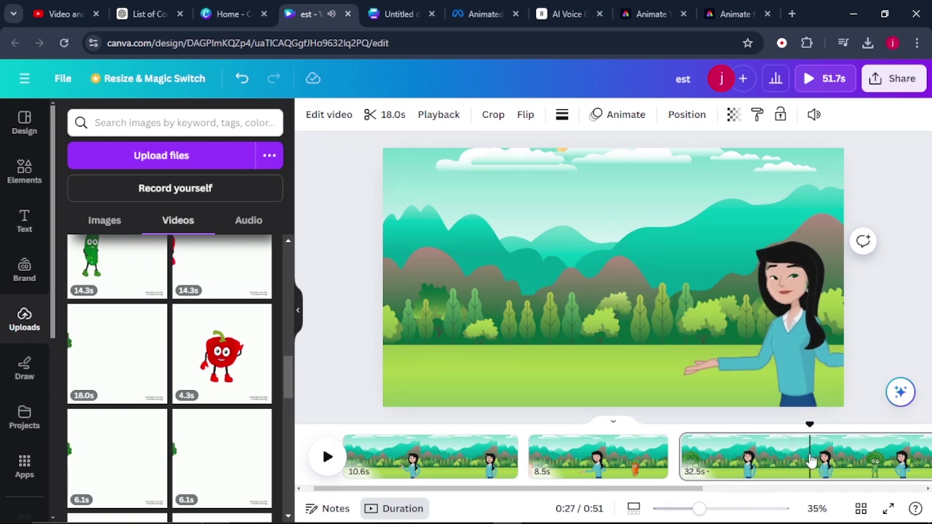
right_click(810, 460)
click(790, 358)
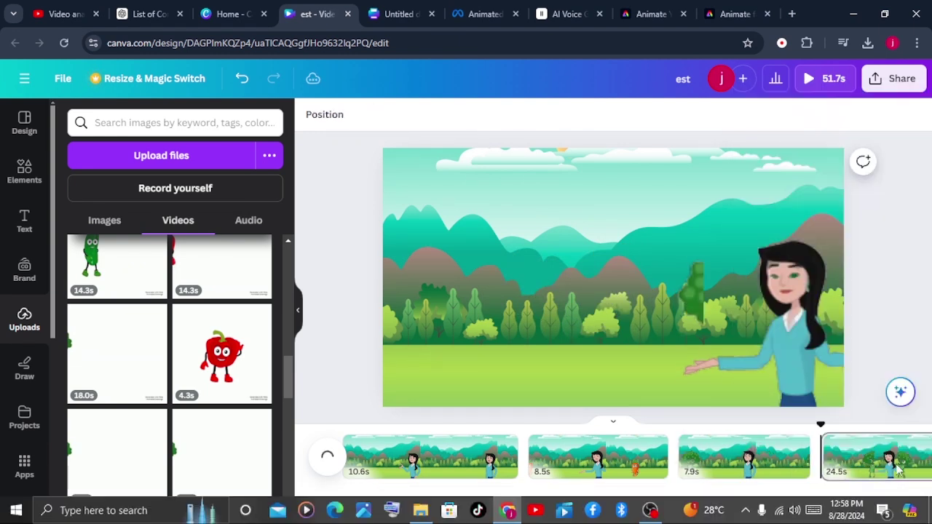
click(896, 471)
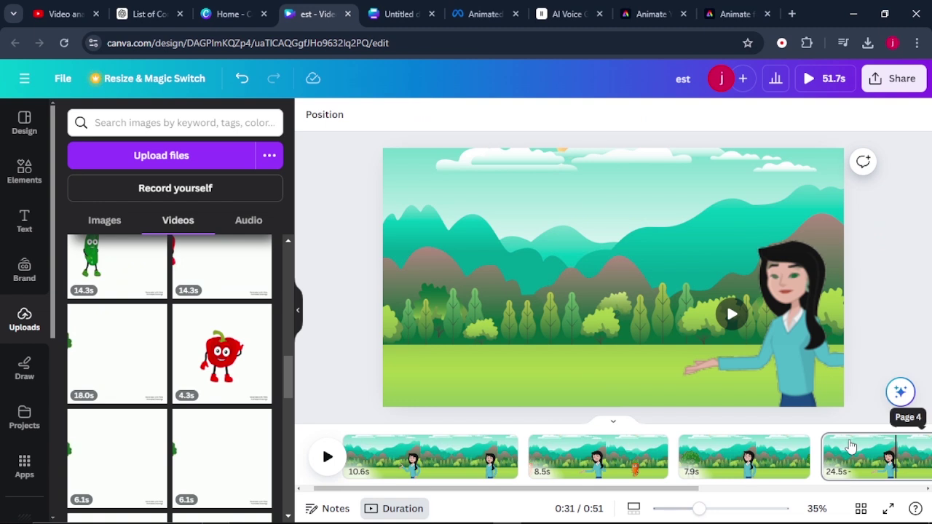
Step: Add the 25.6 s tomato clip to the fourth page, remove its background and position it beside the presenter
click(850, 446)
drag(218, 273, 481, 332)
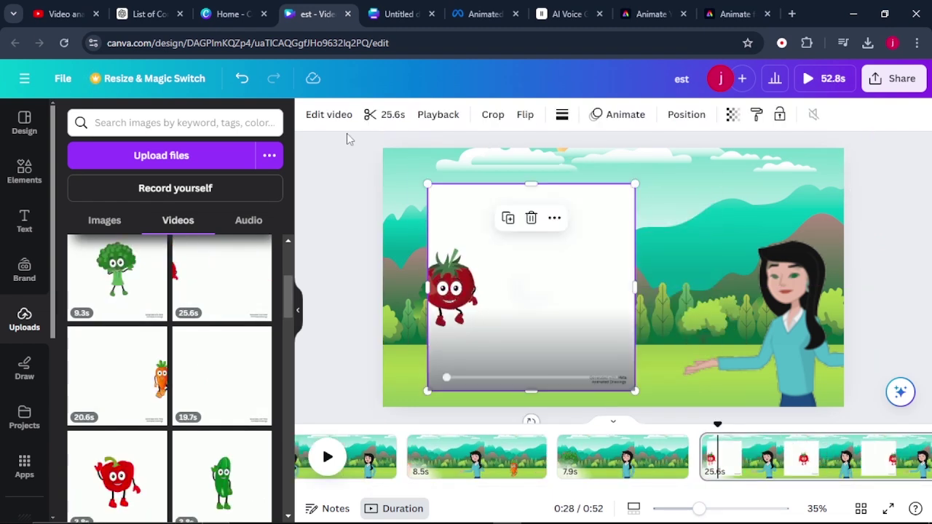
click(328, 114)
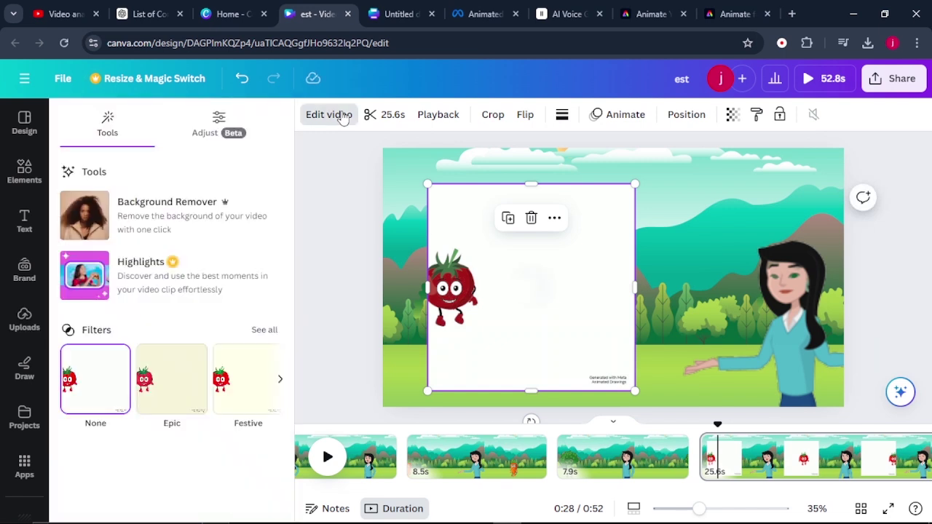
mouse_move(447, 308)
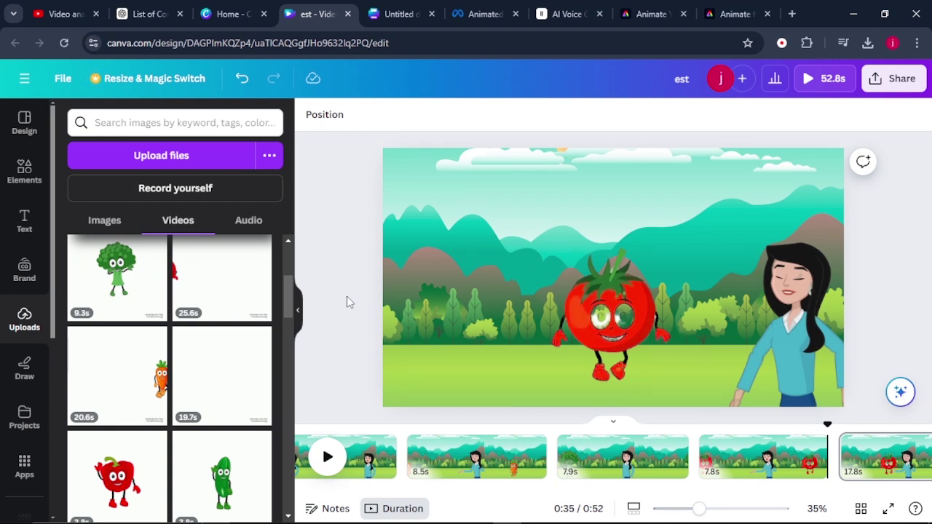
Step: Apply the Color Wipe transition between the first and second pages and between the second and third pages
scroll(445, 455, left, 2)
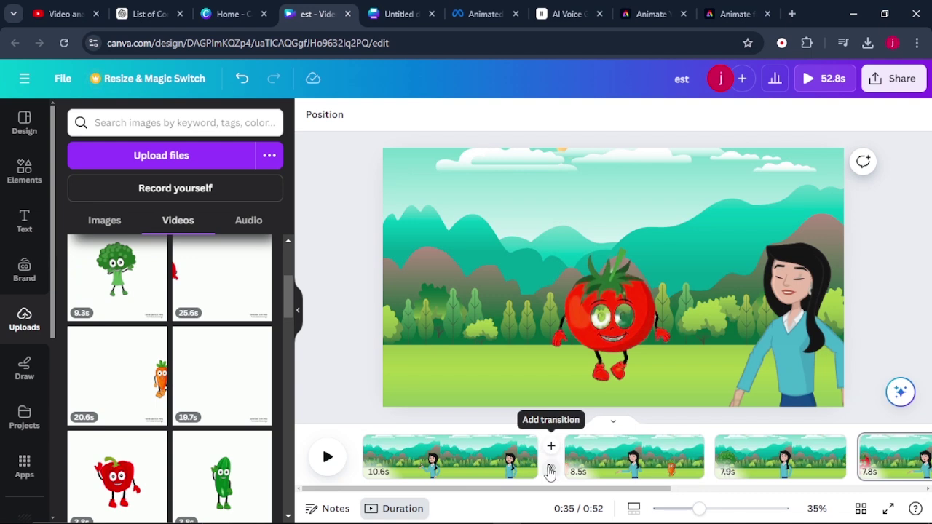
click(551, 471)
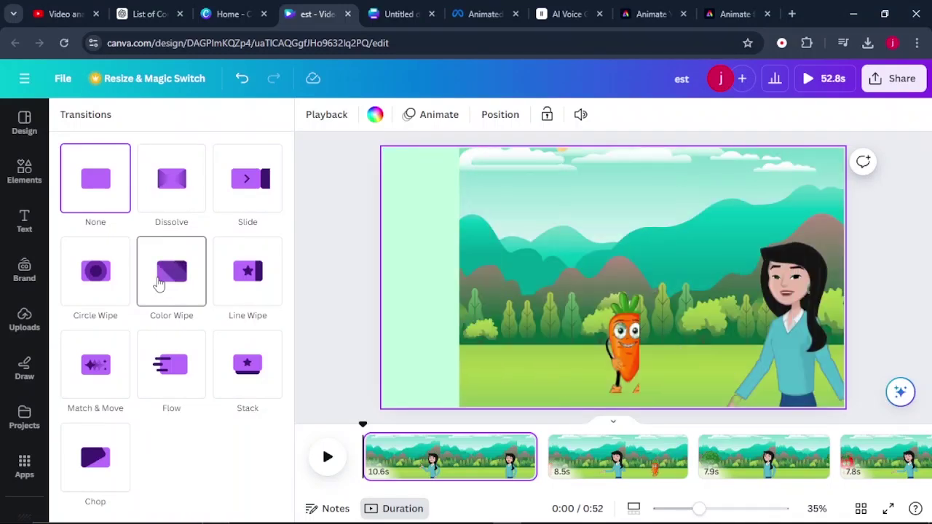
click(159, 284)
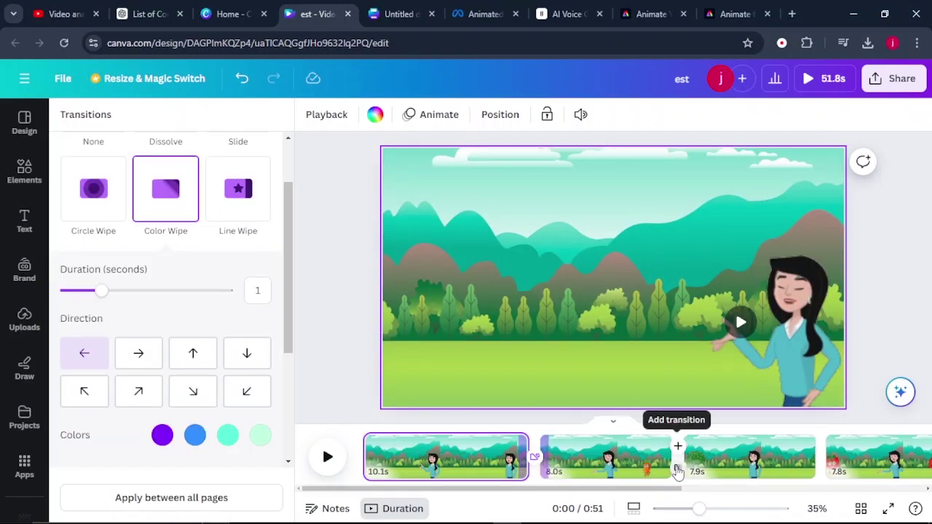
click(678, 470)
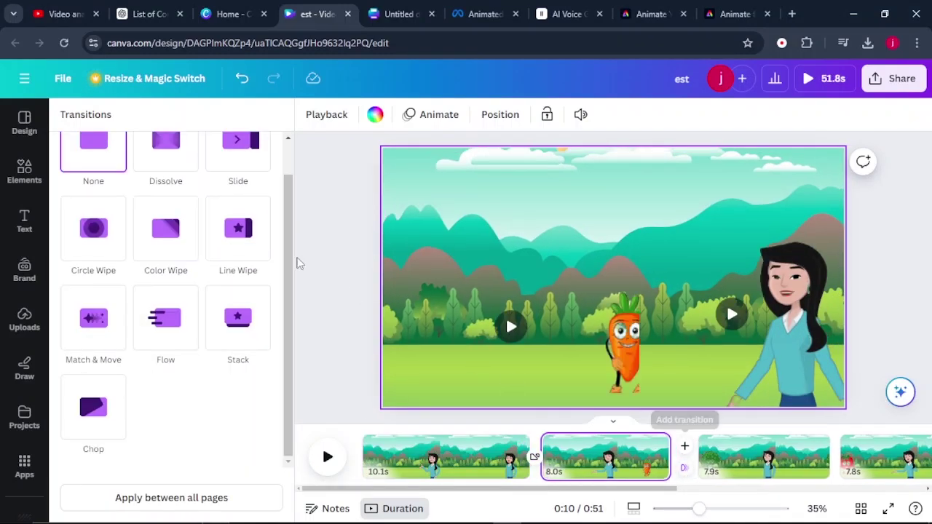
click(166, 229)
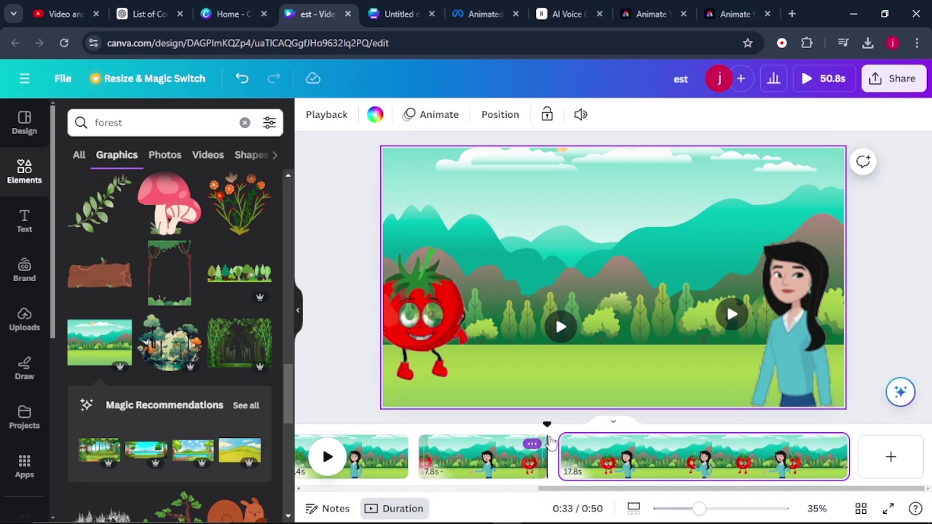
Step: Search the audio elements for "cartoon music" and "kids music", and add a kids track beneath the pages from the video's start
click(27, 183)
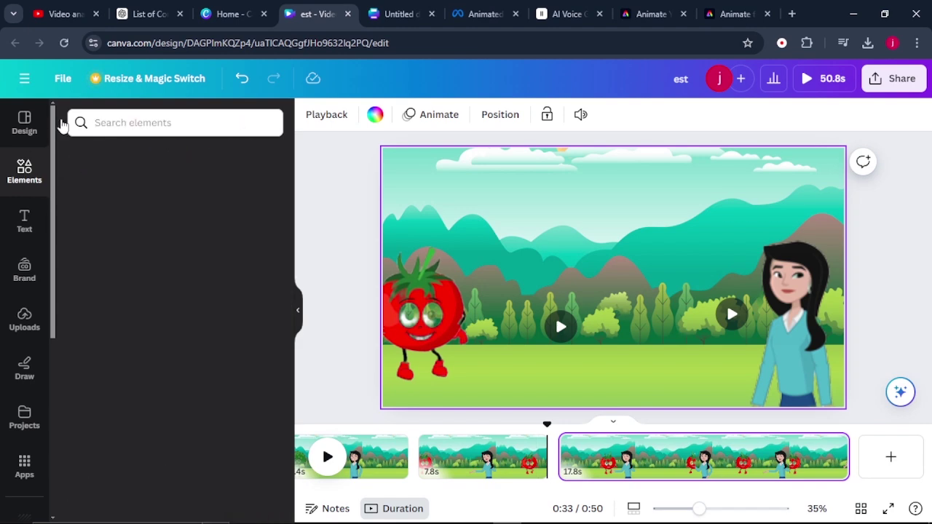
click(134, 122)
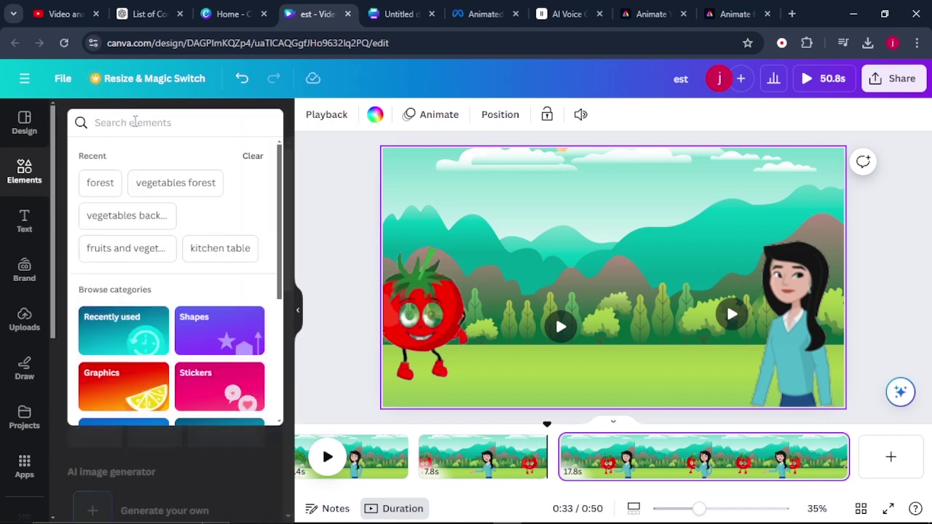
text(cartoon music)
key(Return)
click(274, 154)
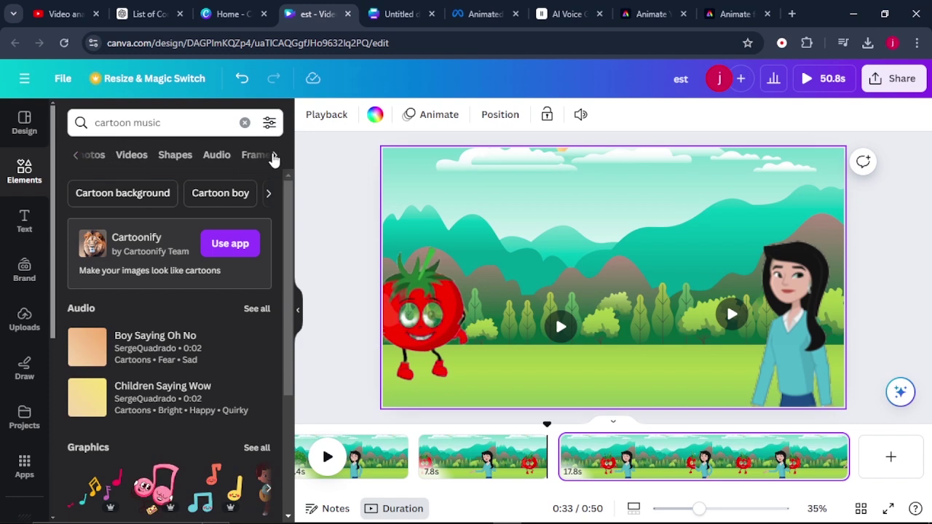
click(223, 159)
scroll(160, 327, down, 5)
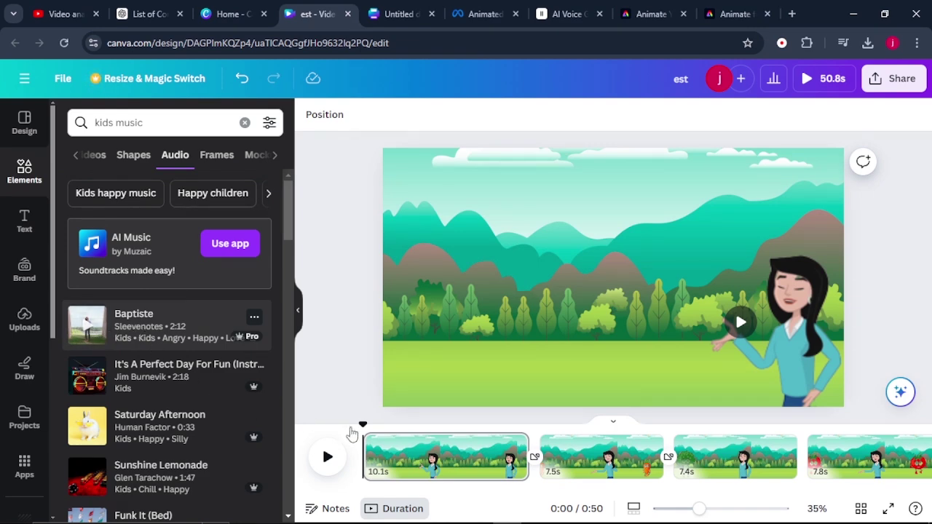
drag(351, 434, 399, 397)
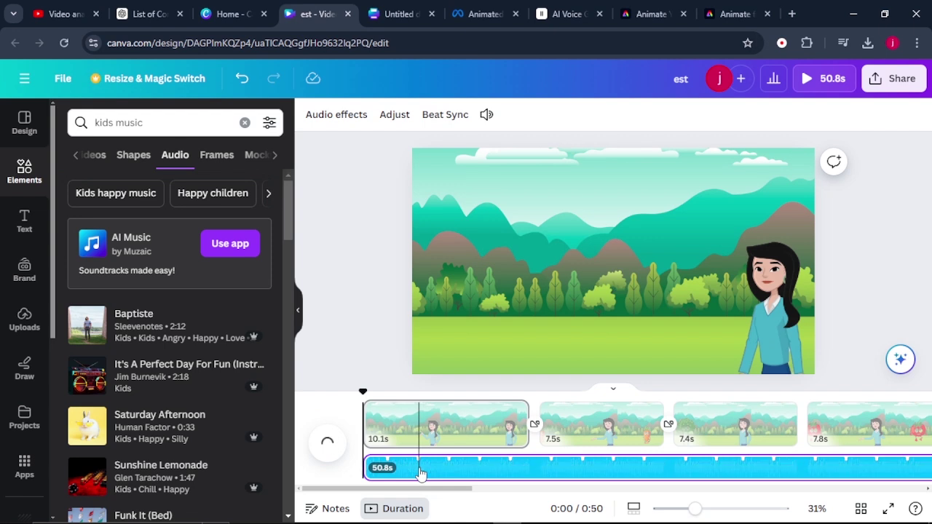
click(449, 474)
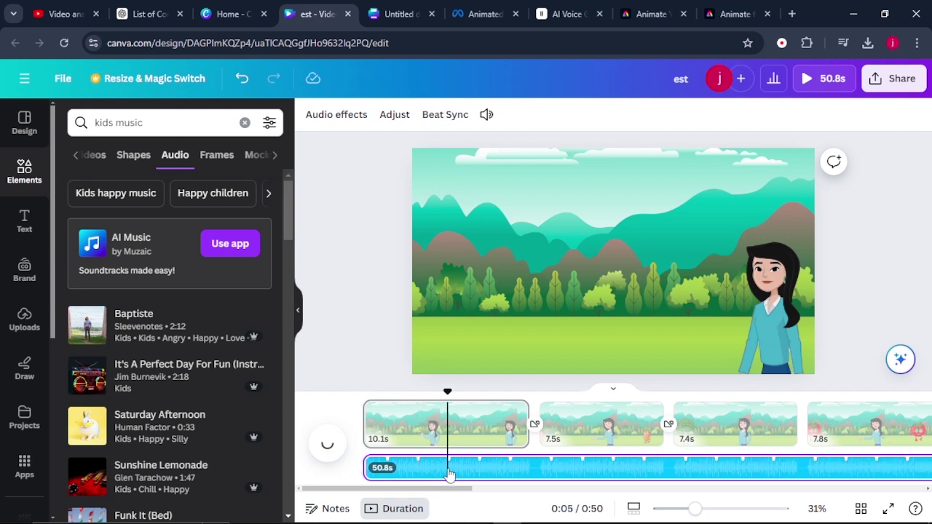
Step: Set the background music track's volume to 8 and play the video from the beginning
click(485, 115)
drag(495, 194, 496, 199)
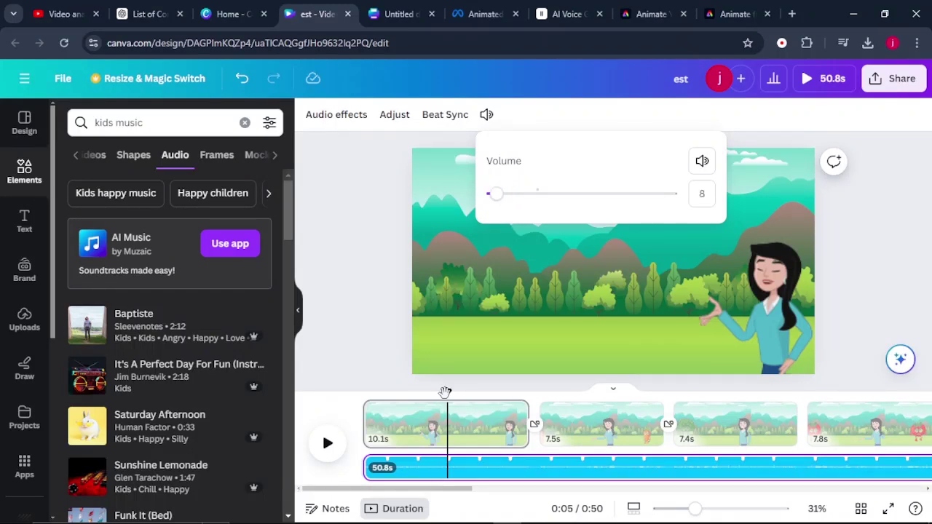
click(445, 393)
click(328, 444)
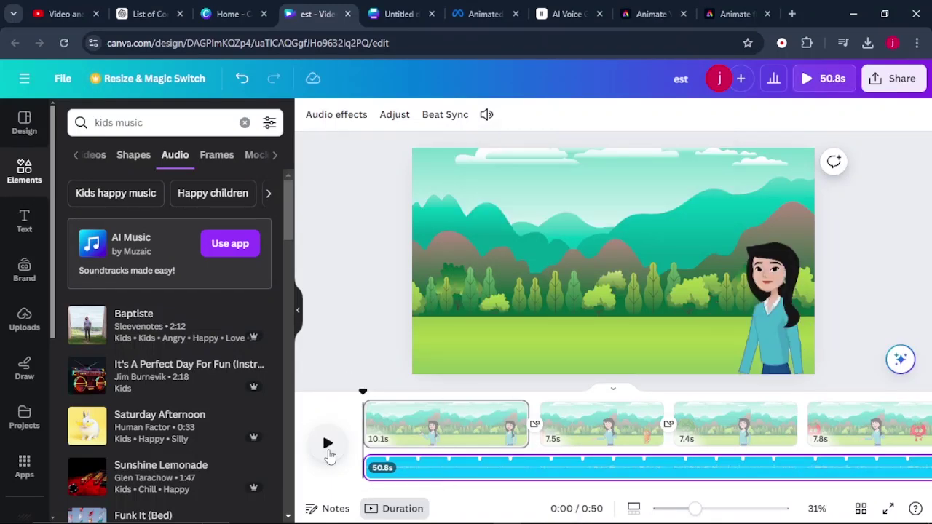